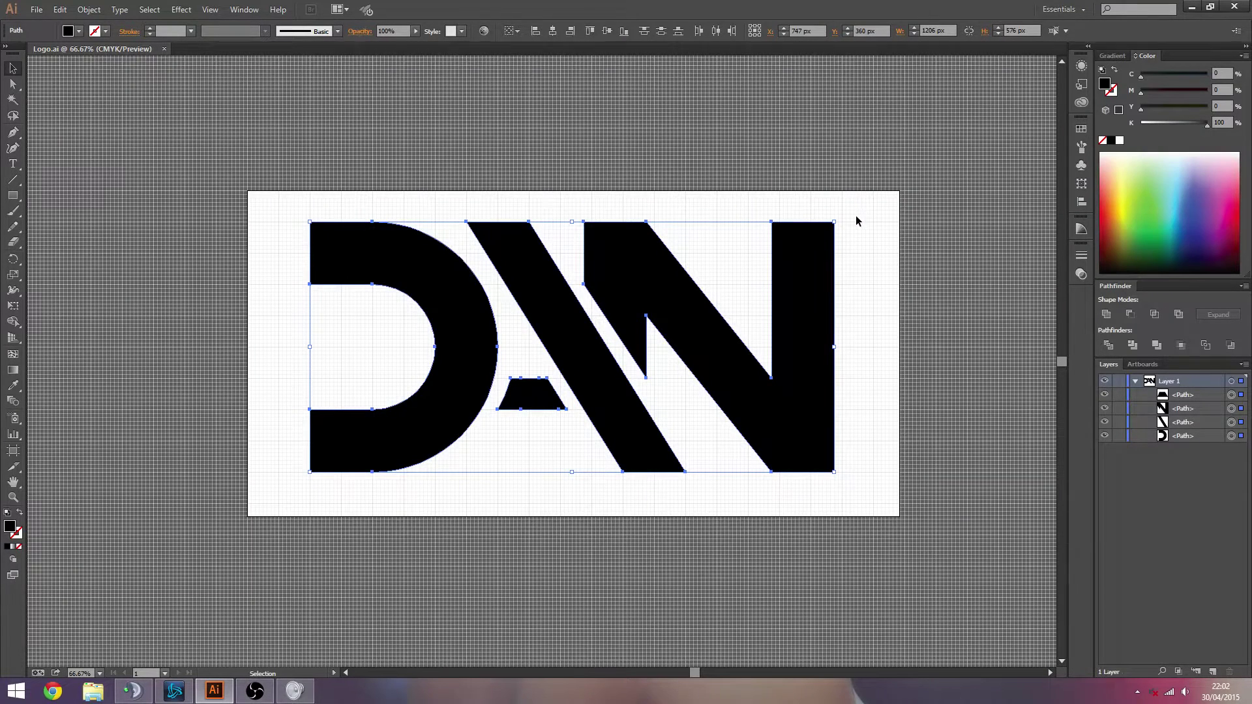
- Select all four DAN logo letter paths in Logo.ai, then deselect and reselect them
left_click(892, 230)
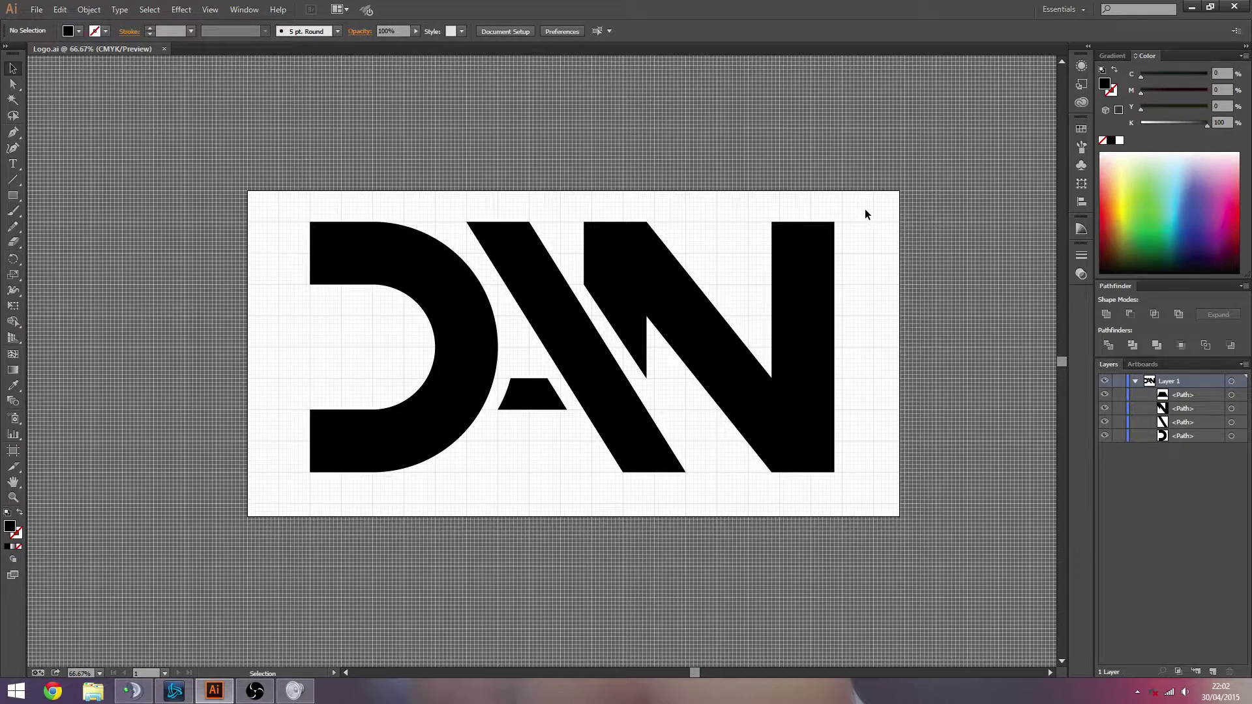
mouse_move(863, 208)
left_mouse_down()
mouse_move(339, 439)
mouse_move(268, 491)
mouse_move(532, 280)
mouse_move(854, 208)
left_mouse_up()
left_click(845, 230)
left_click_drag(843, 206, 285, 484)
- Inspect the D and N letter shapes by selecting each in turn, then deselect
left_click(443, 320)
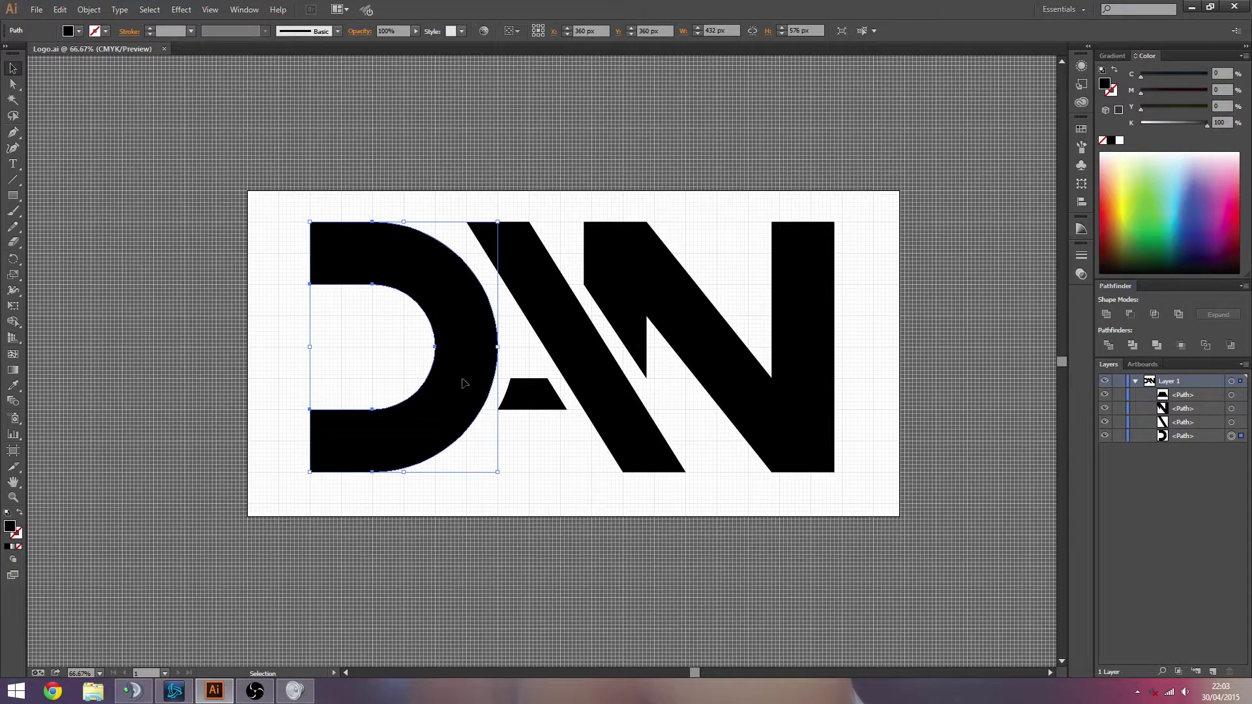
left_click(875, 390)
left_click(435, 271)
left_click(695, 313)
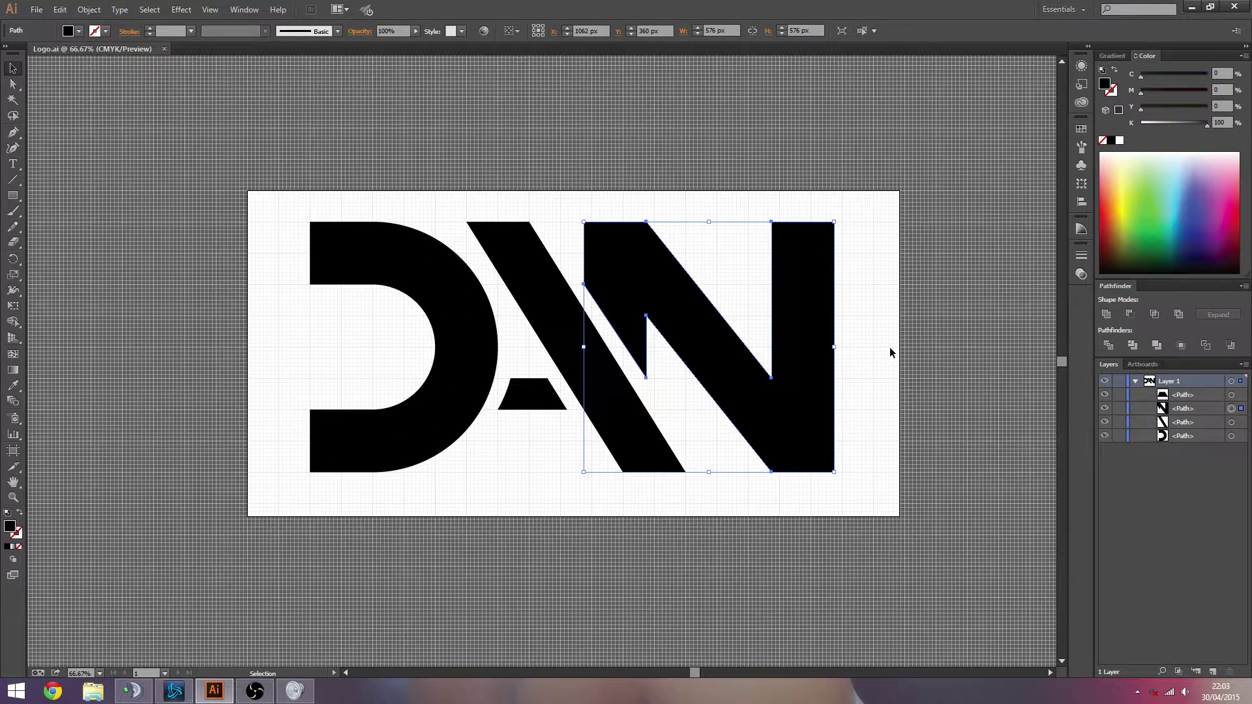
left_click(889, 352)
left_click(435, 302)
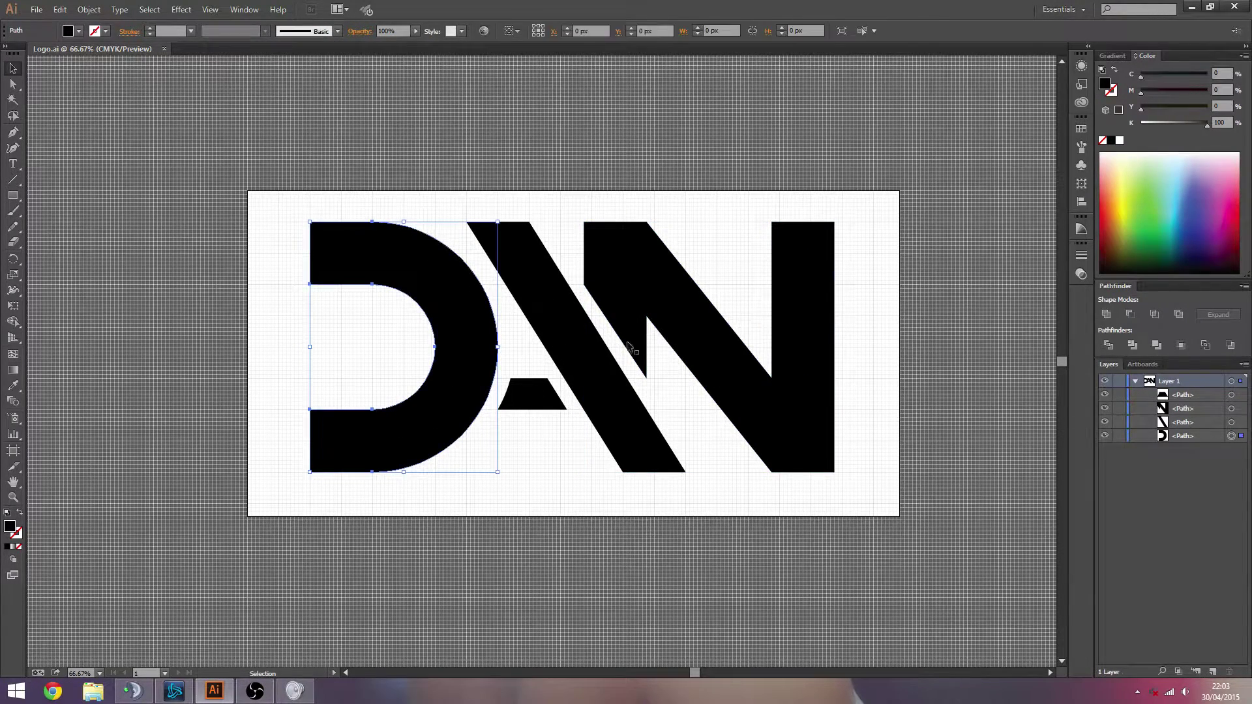
left_click(859, 319)
left_click(456, 304)
left_click(299, 271)
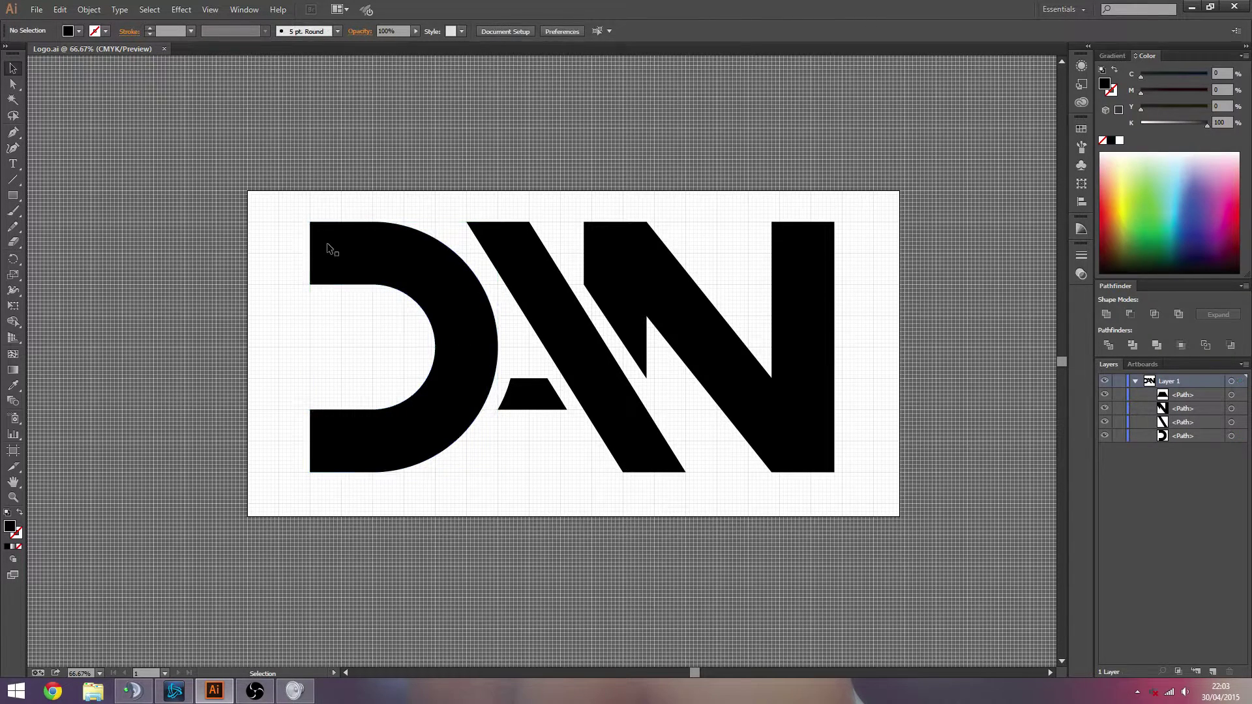
left_click(330, 247)
left_click(278, 311)
- Start a File > New document with width 1600 px and height 900 px
left_click(37, 9)
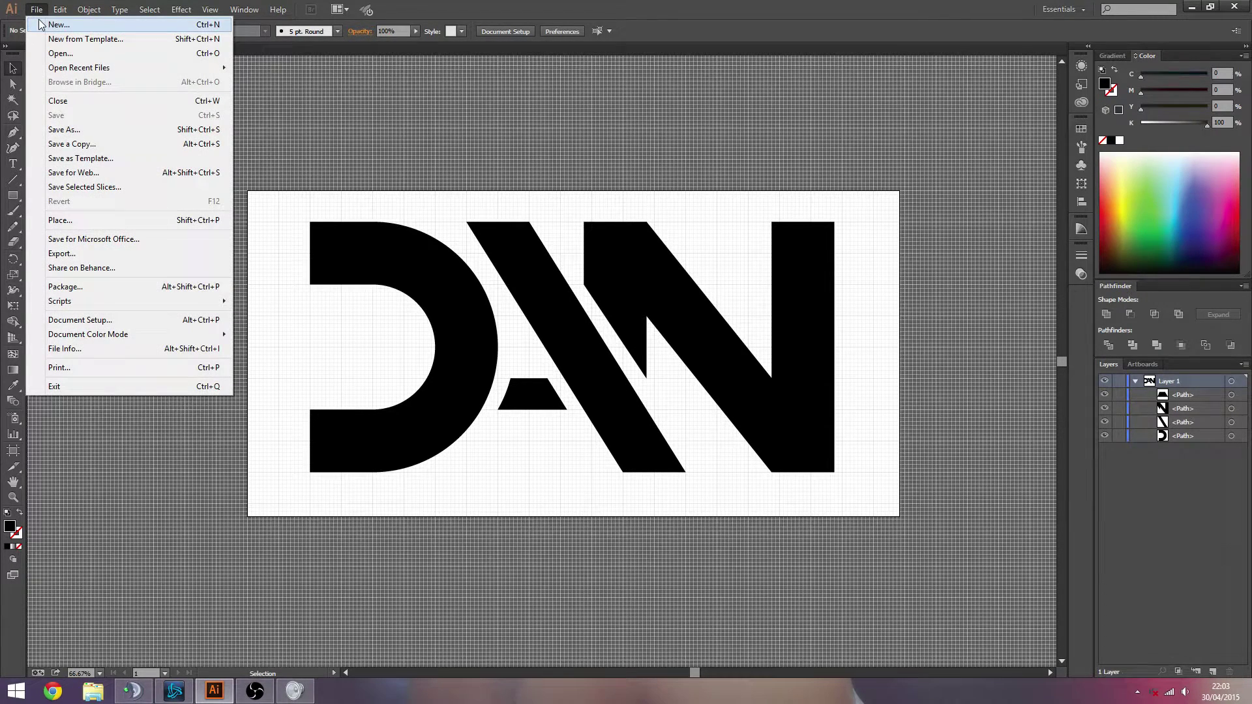
left_click(295, 218)
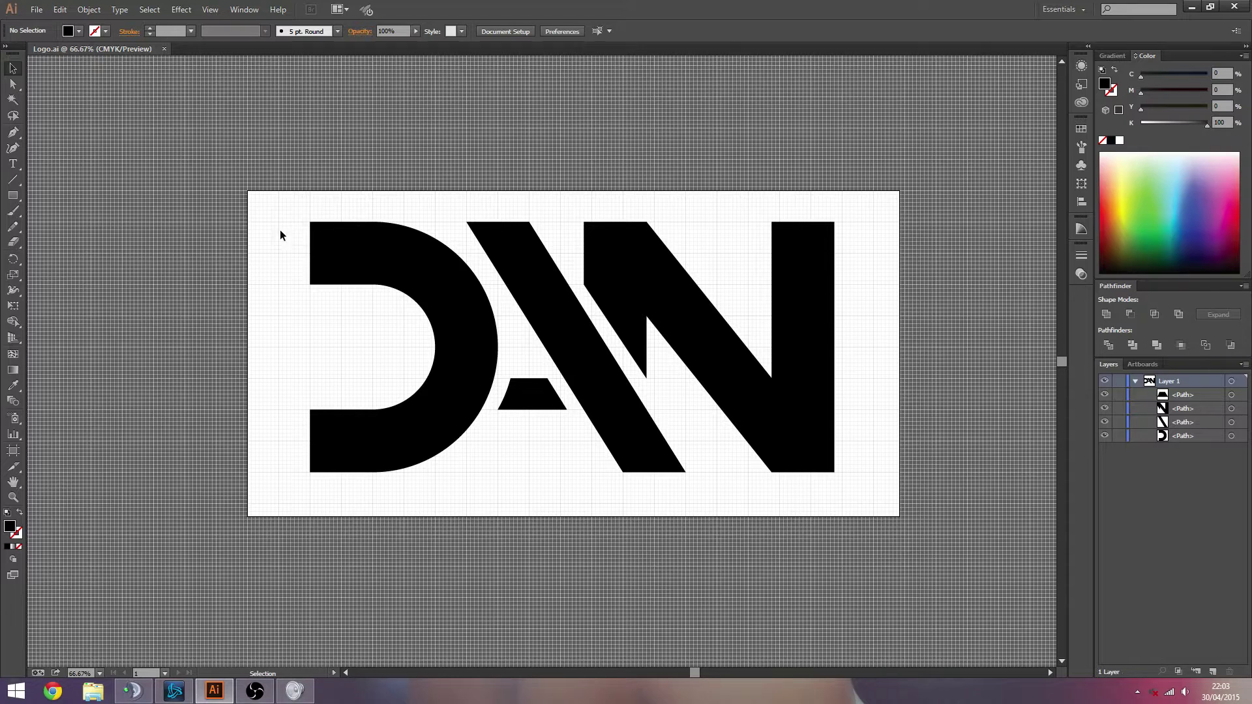
left_click(37, 9)
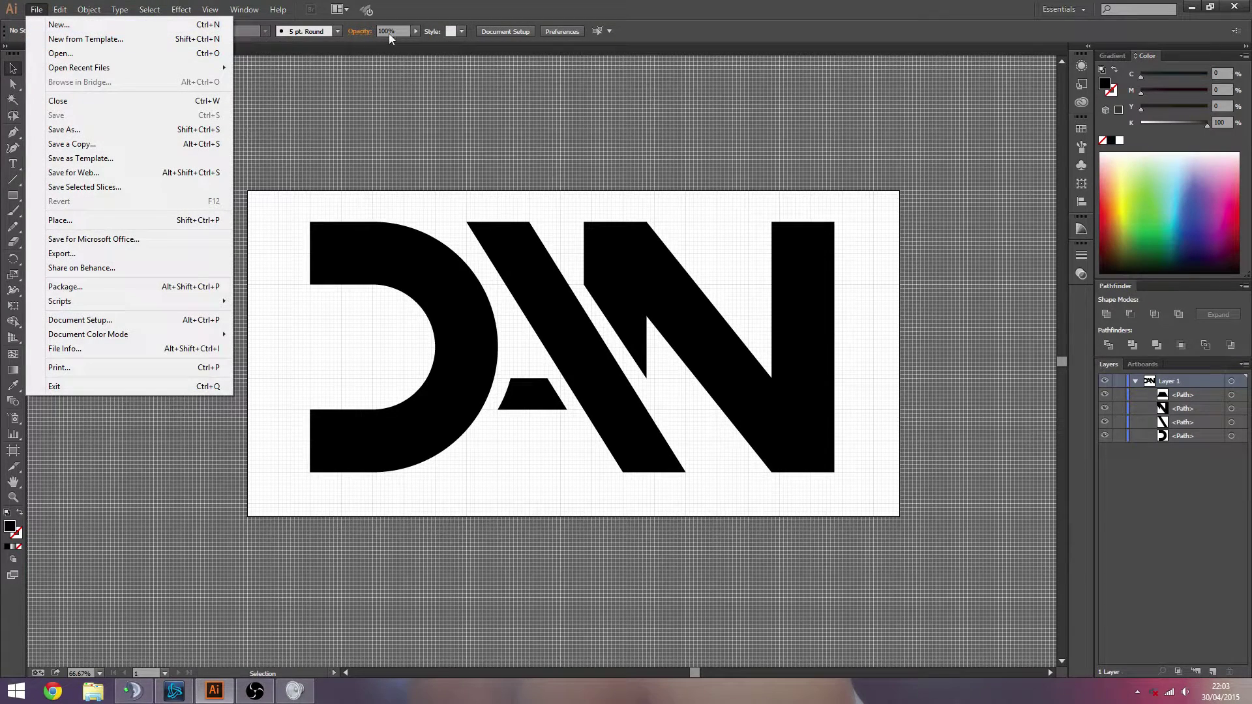
left_click(91, 27)
left_click_drag(648, 131, 602, 169)
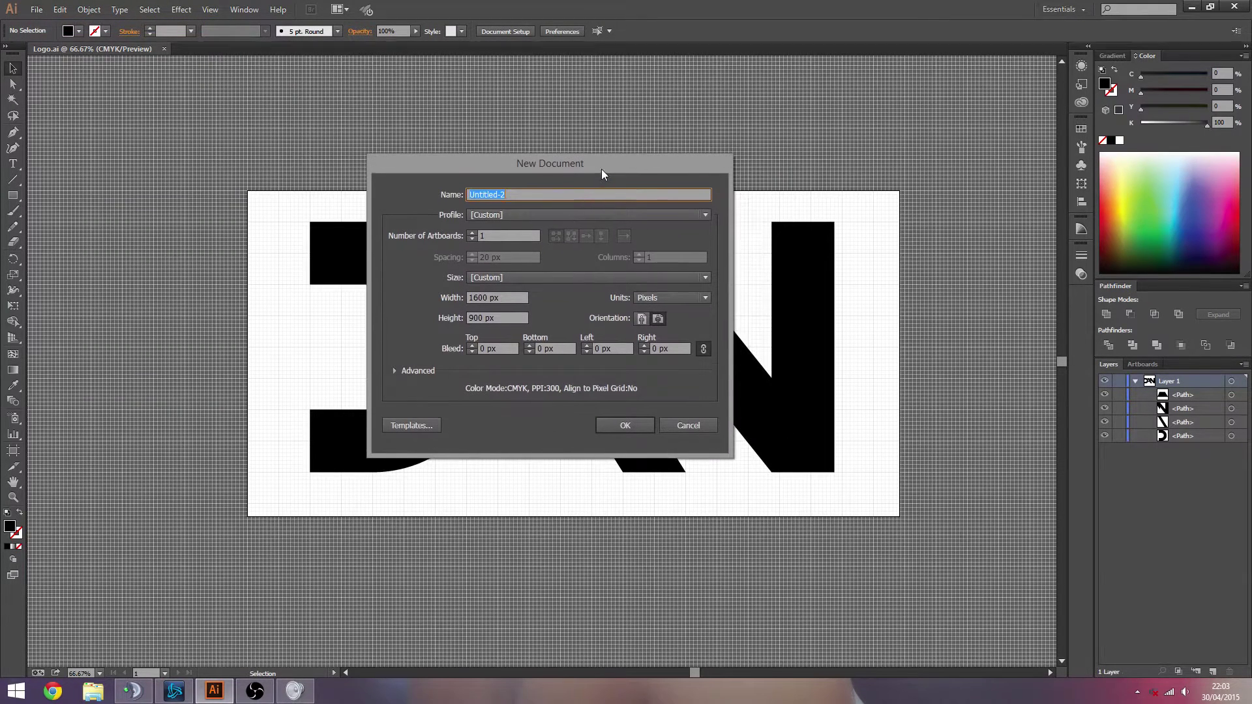
left_click(495, 298)
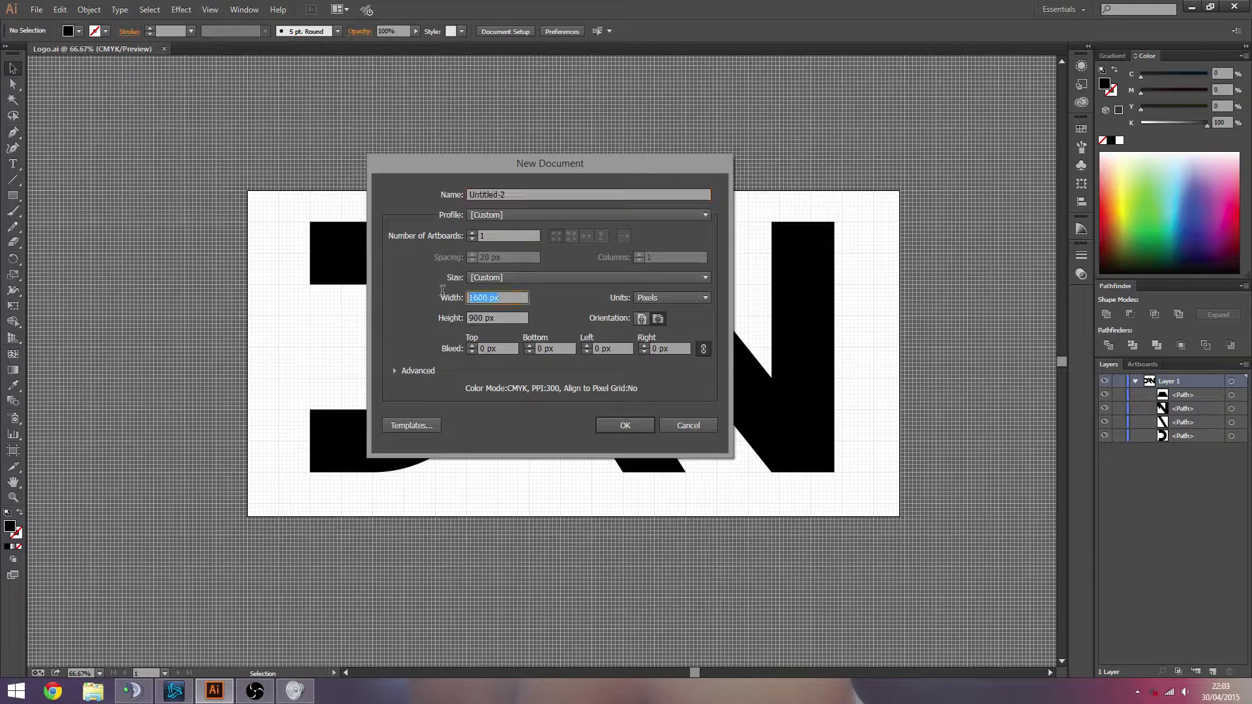
left_click(507, 318)
left_click(604, 407)
- Keep the 1600 × 900 px pixel settings and confirm to create Untitled-2
left_click_drag(605, 171, 695, 209)
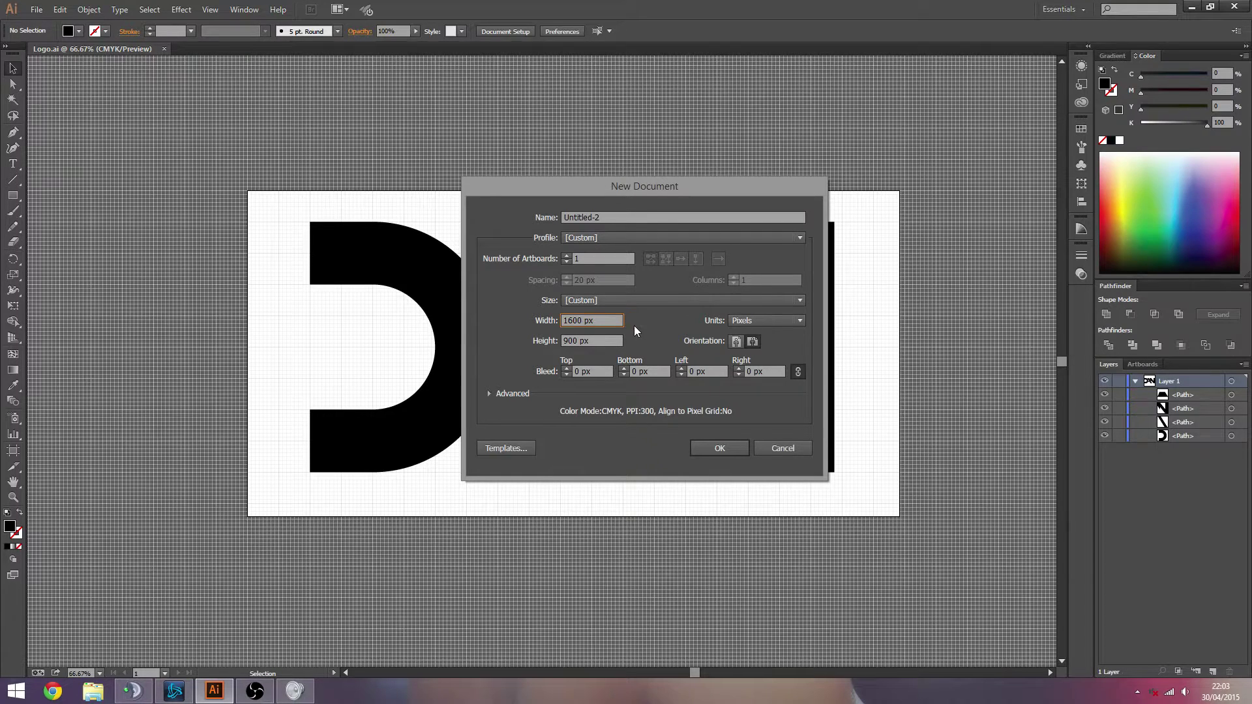
left_click_drag(691, 200, 841, 287)
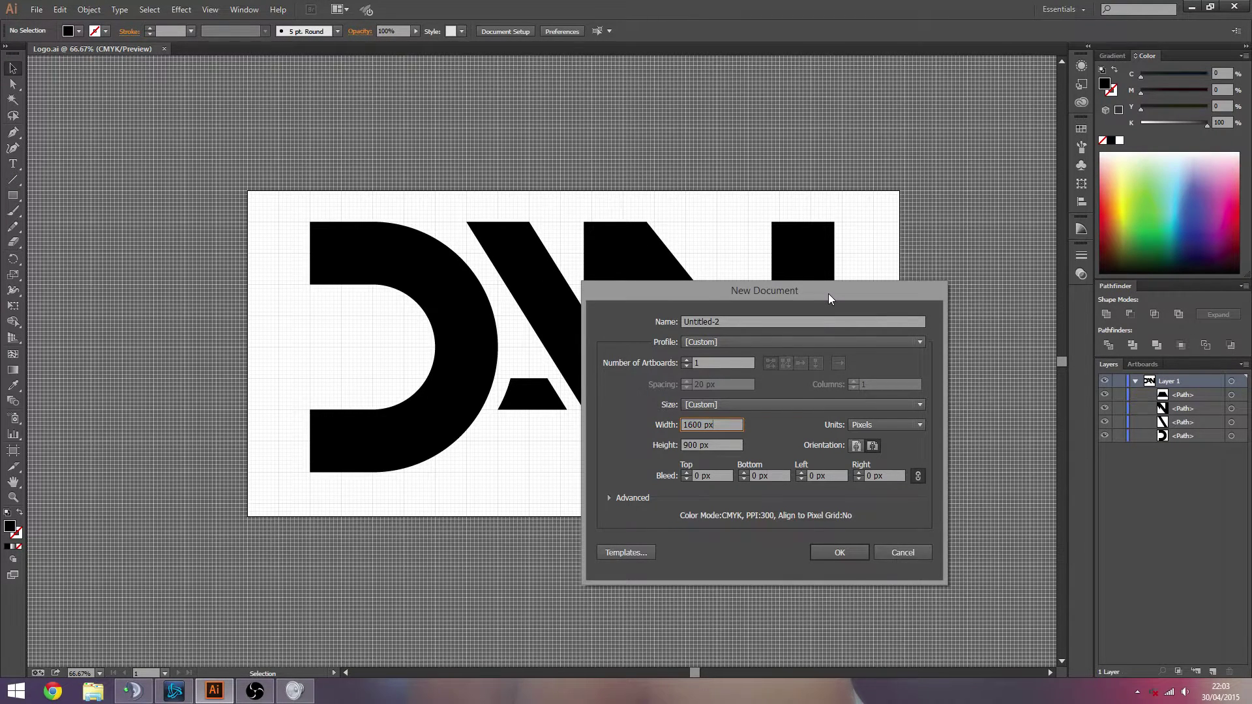
left_click_drag(828, 299, 668, 214)
key("Tab")
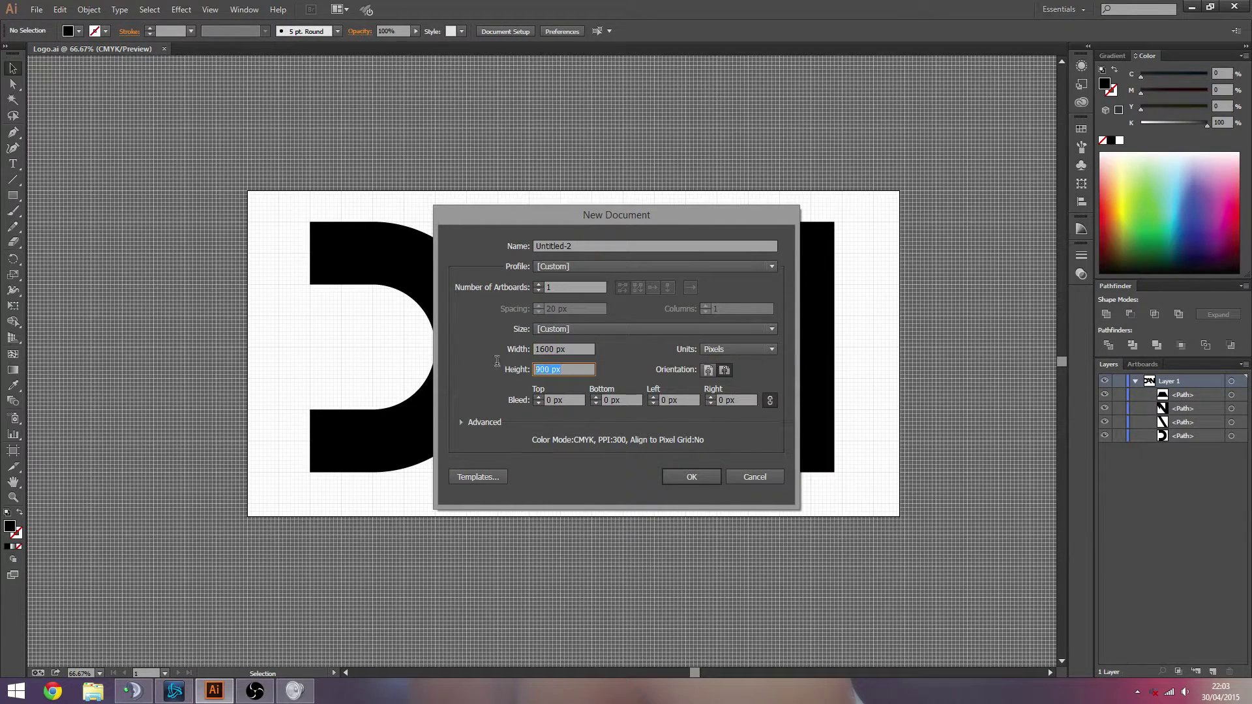
left_click_drag(587, 232, 654, 267)
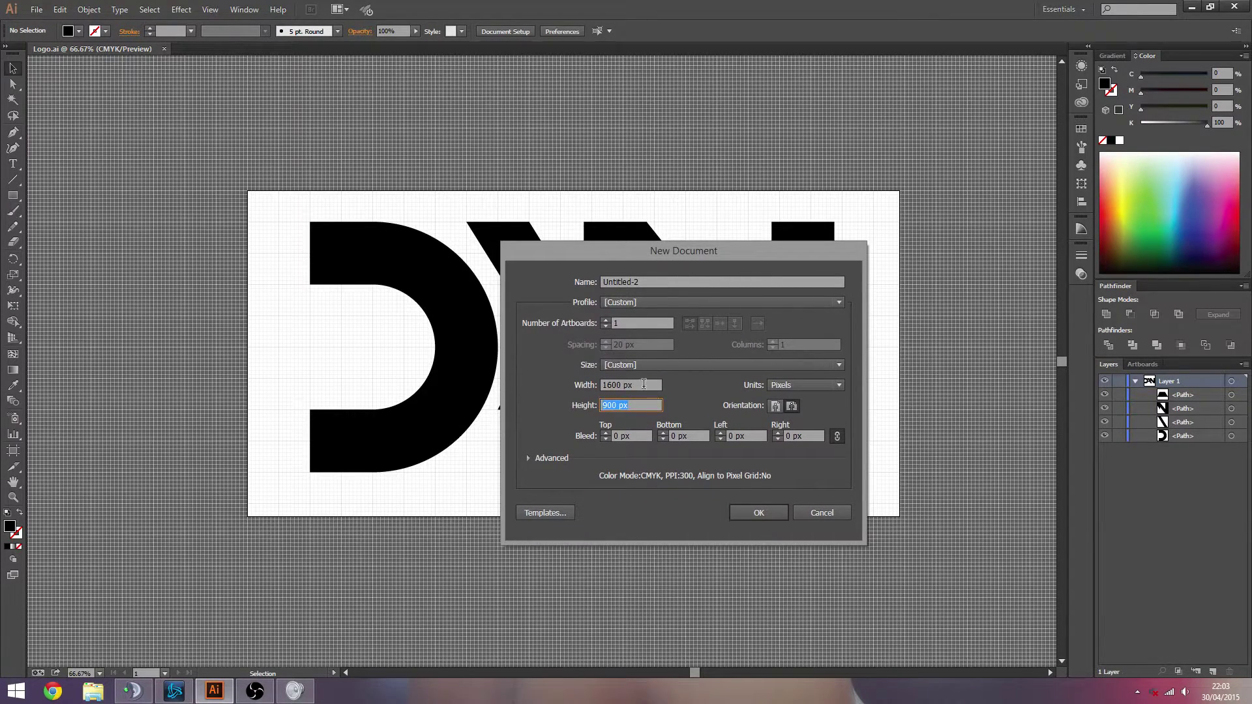
left_click(617, 384)
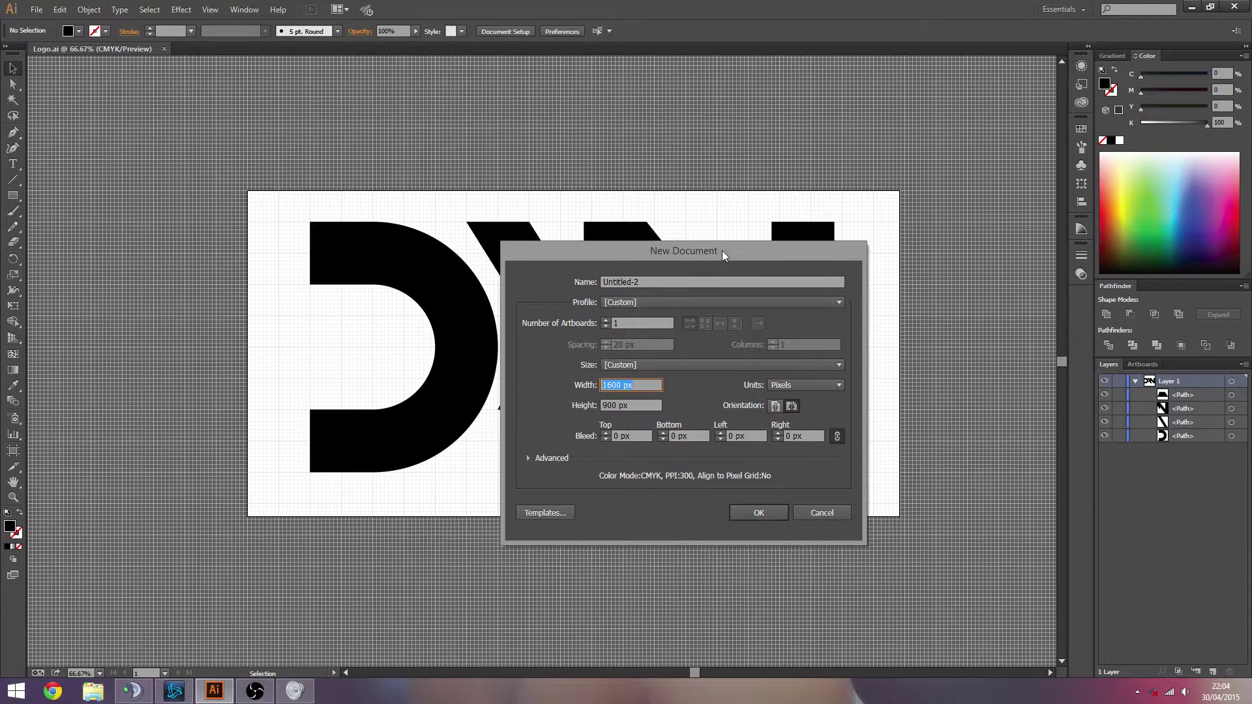
mouse_move(722, 250)
left_mouse_down()
mouse_move(798, 282)
mouse_move(738, 263)
left_mouse_up()
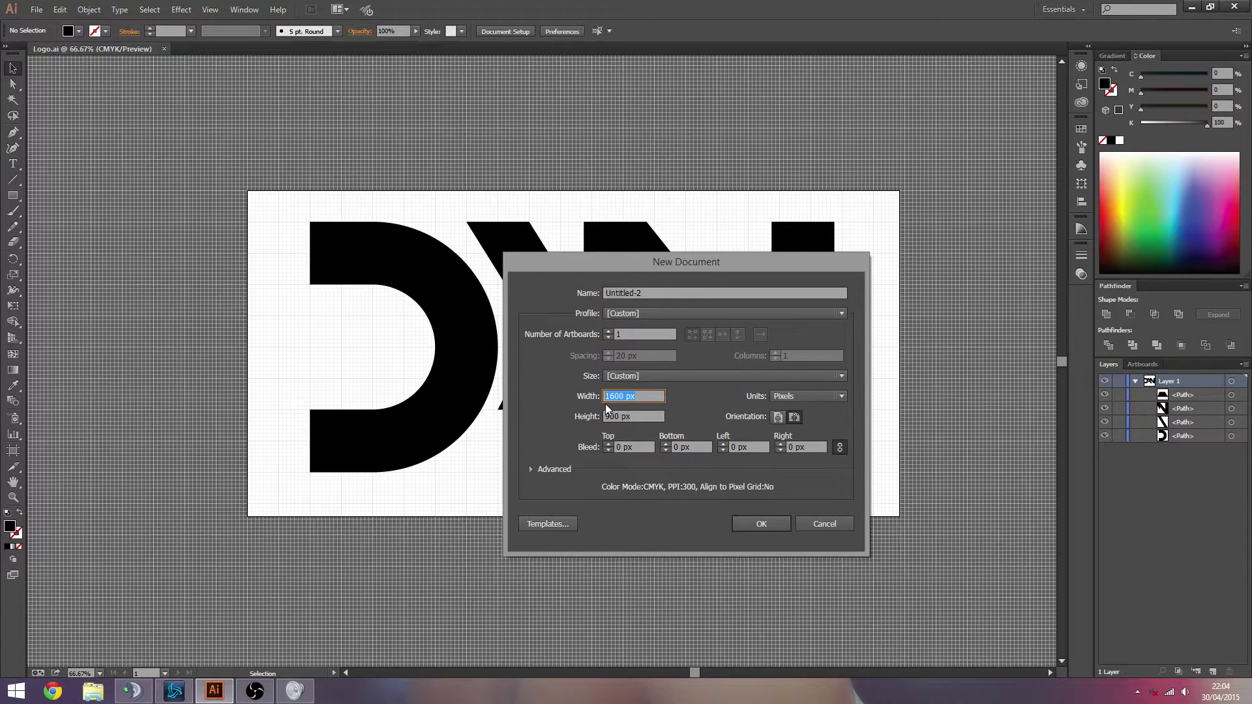
left_click_drag(774, 268, 801, 264)
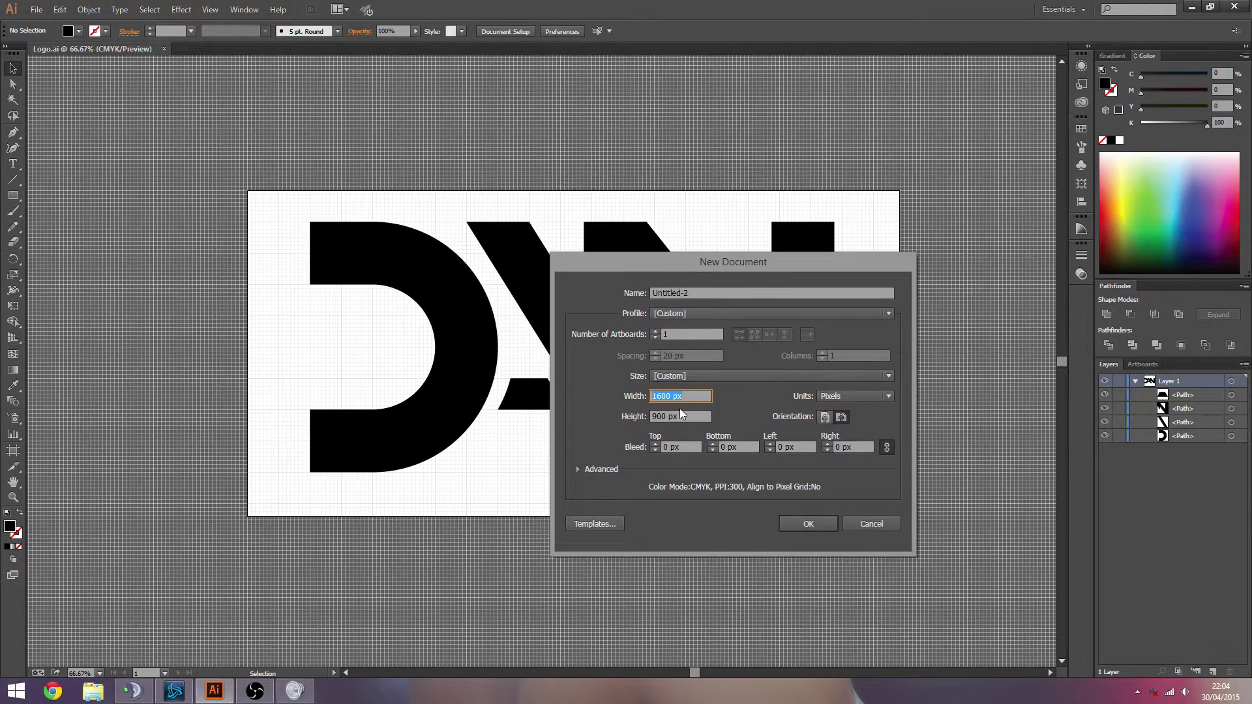
left_click(807, 523)
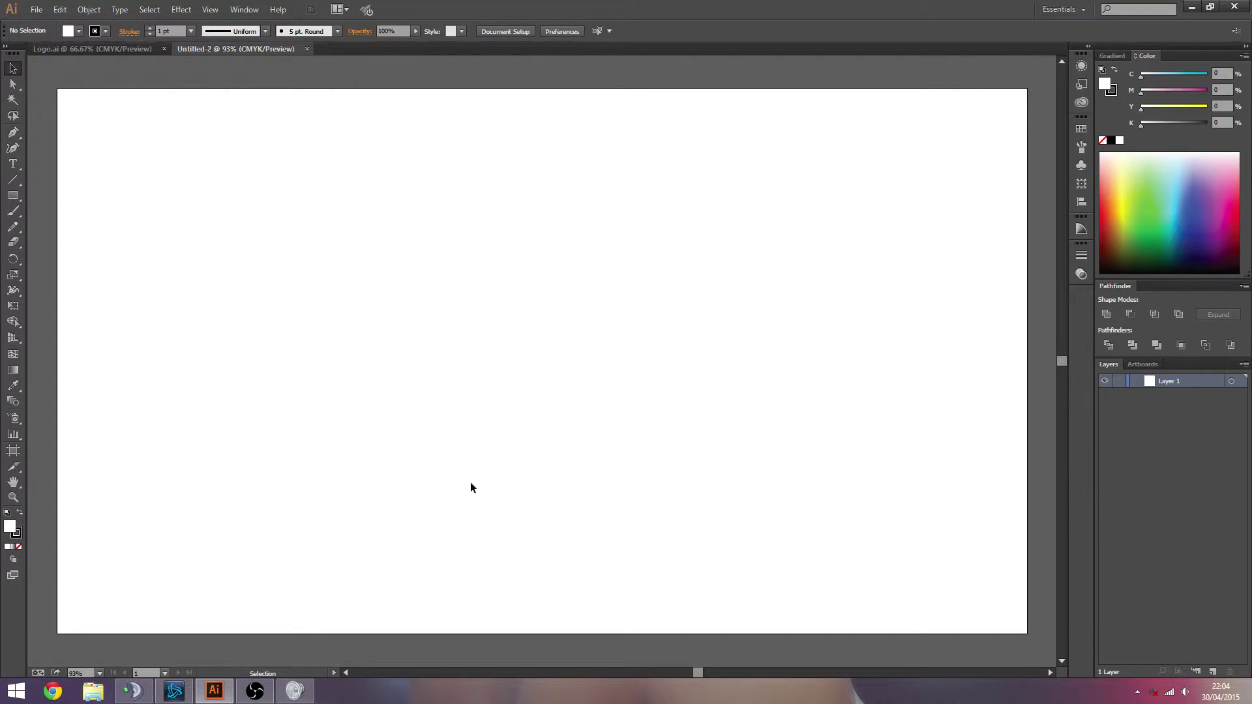
- Set the status-bar zoom level to 100% for the Untitled-2 artboard
left_click(98, 673)
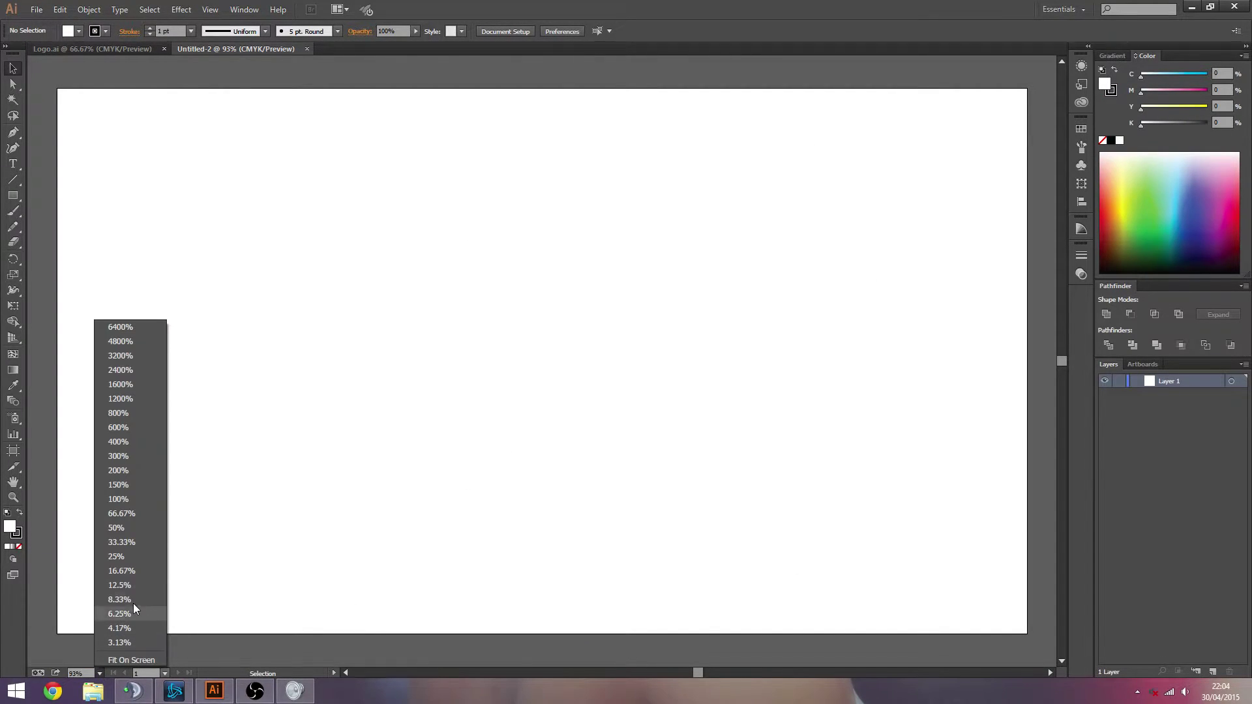
left_click(118, 499)
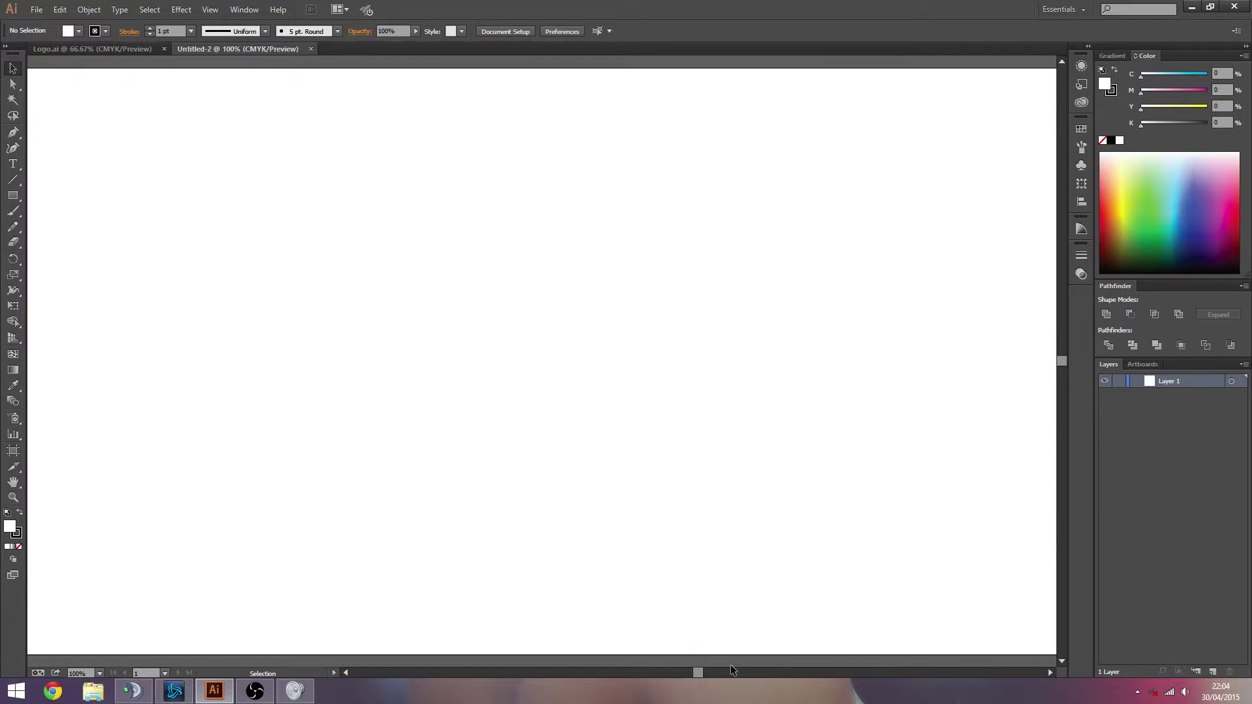
left_click_drag(697, 673, 696, 673)
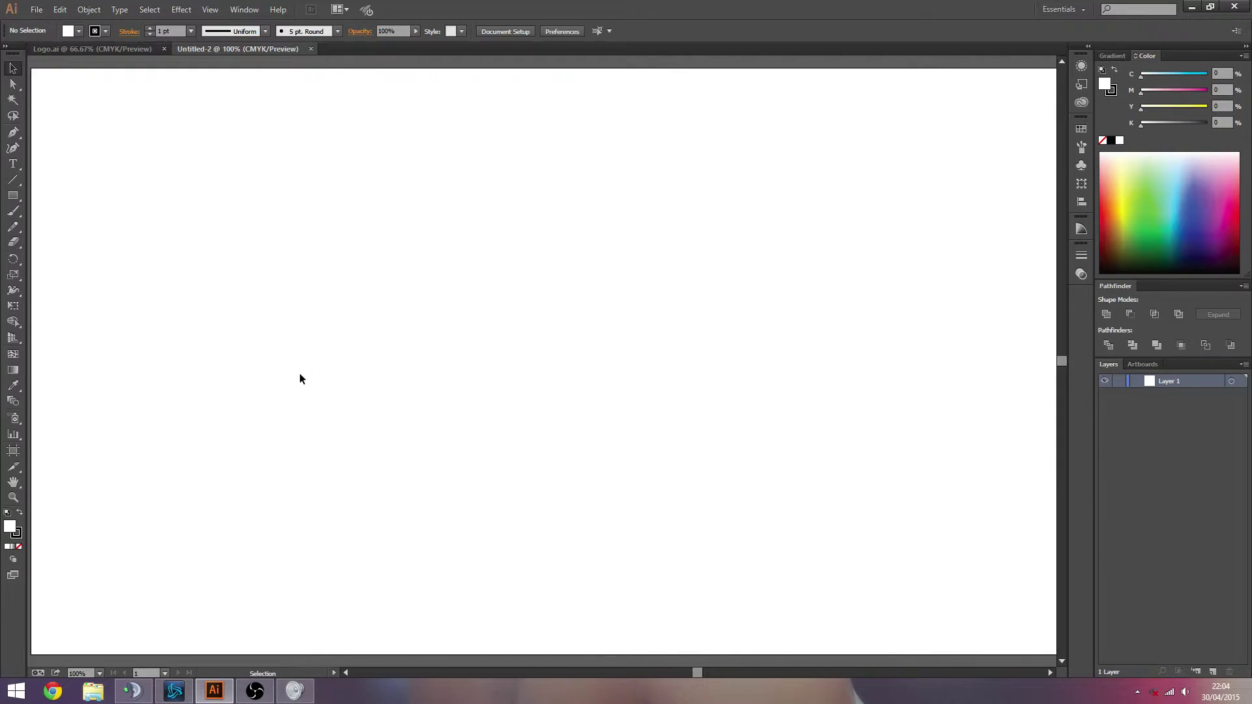
- Turn on View > Show Grid across the artboard
left_click(212, 11)
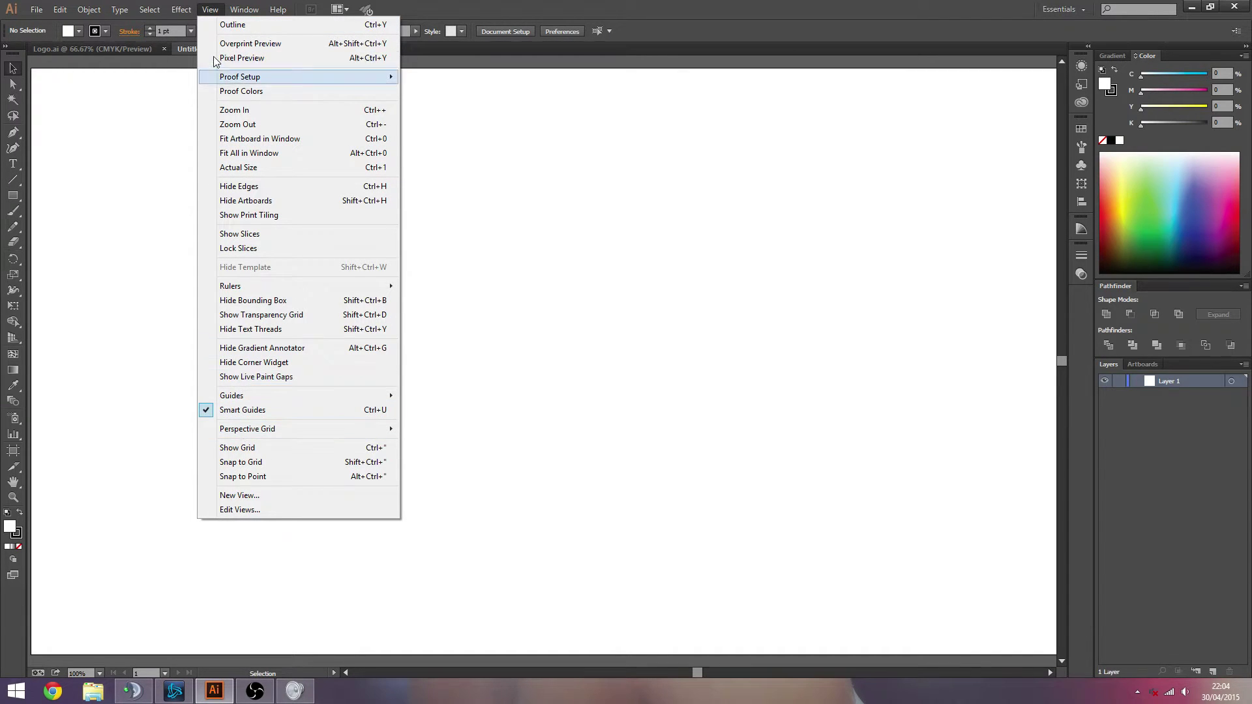
left_click(210, 10)
left_click(211, 10)
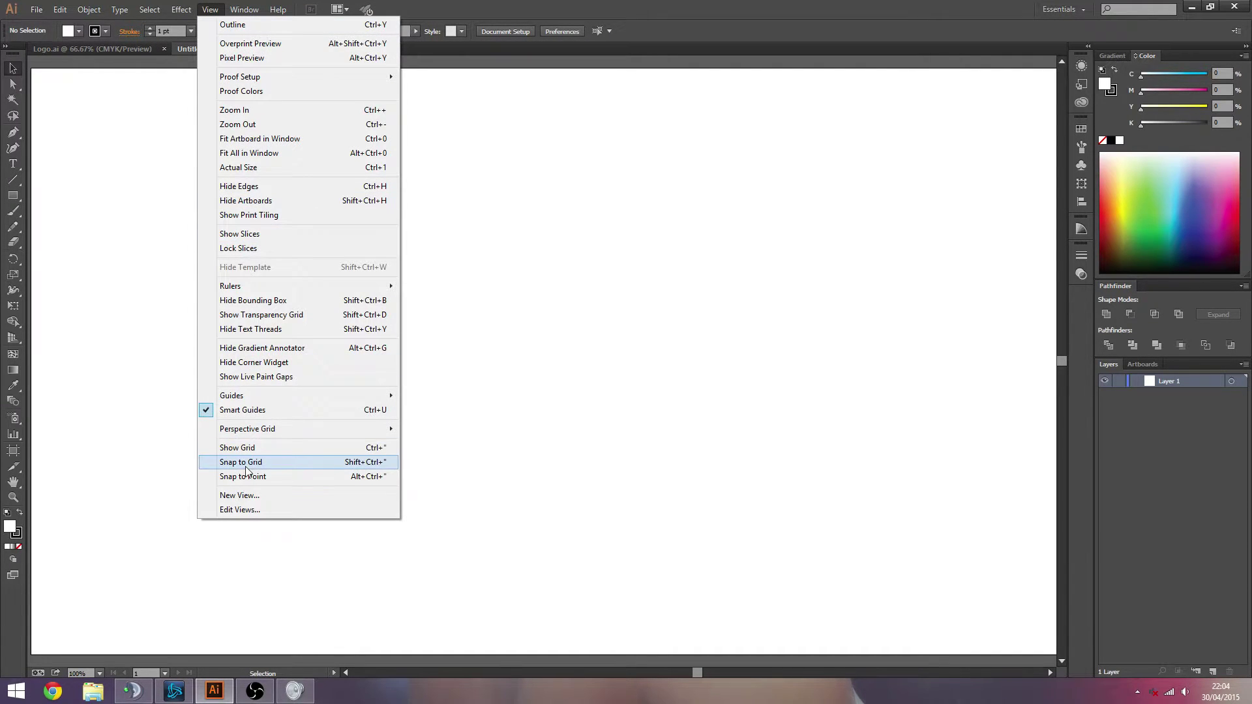
left_click(234, 449)
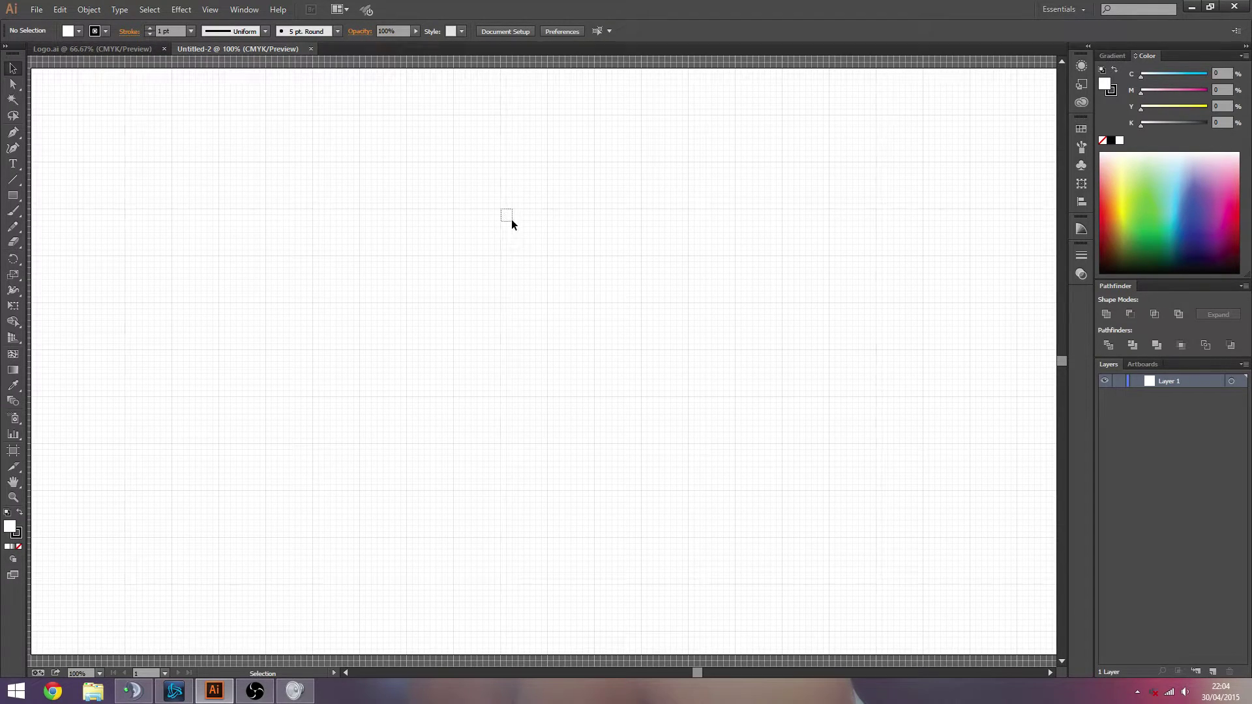
- Enable View > Snap to Grid so shapes align to the grid
left_click(243, 10)
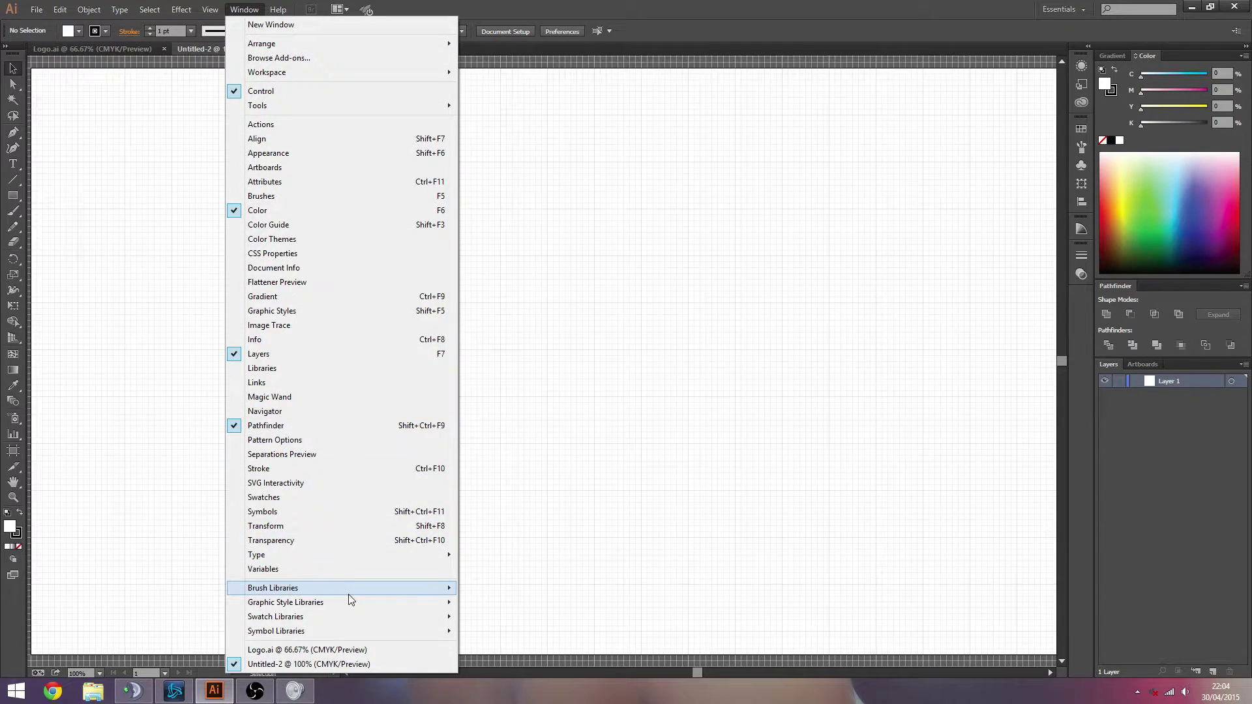
mouse_move(214, 15)
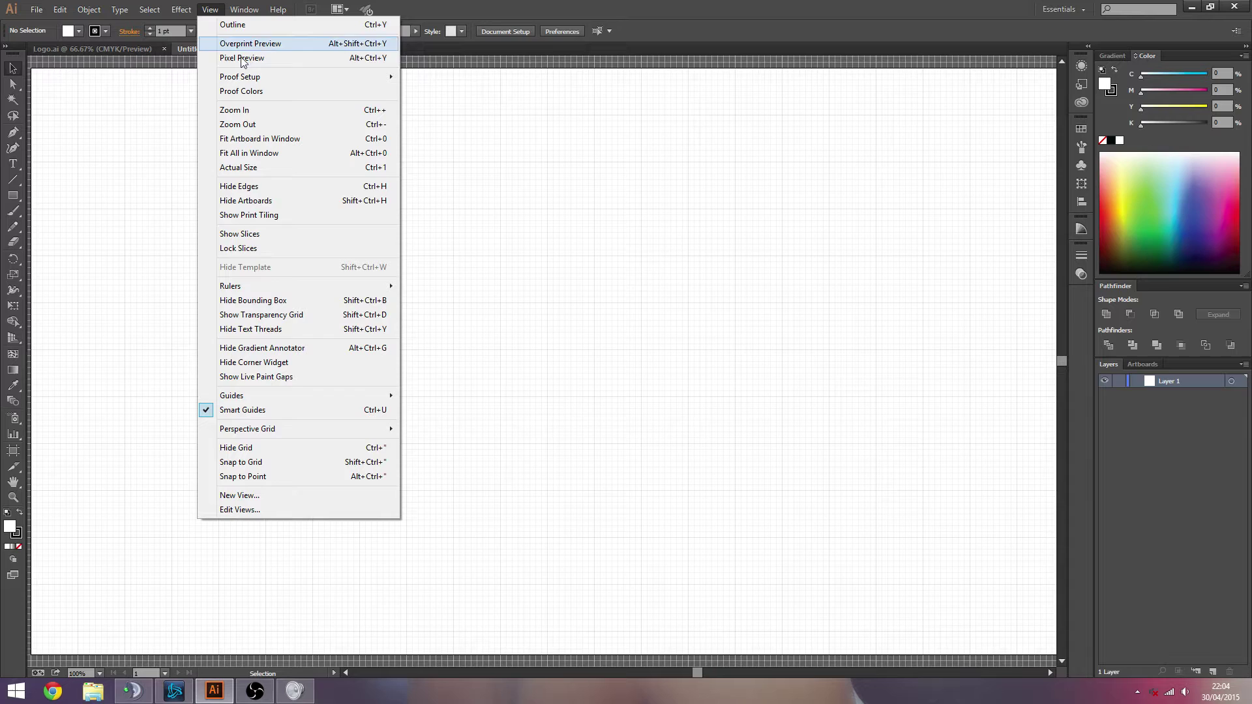
left_click(270, 461)
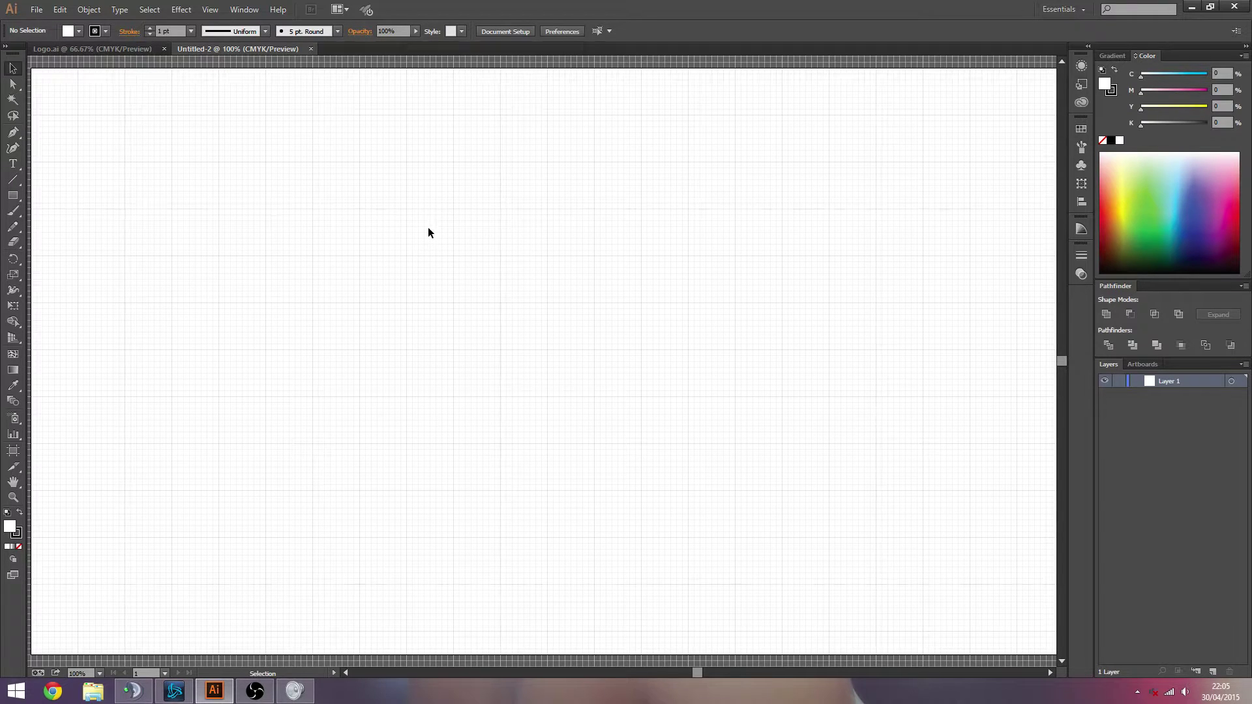
key("z")
left_click(444, 263)
left_click(502, 288)
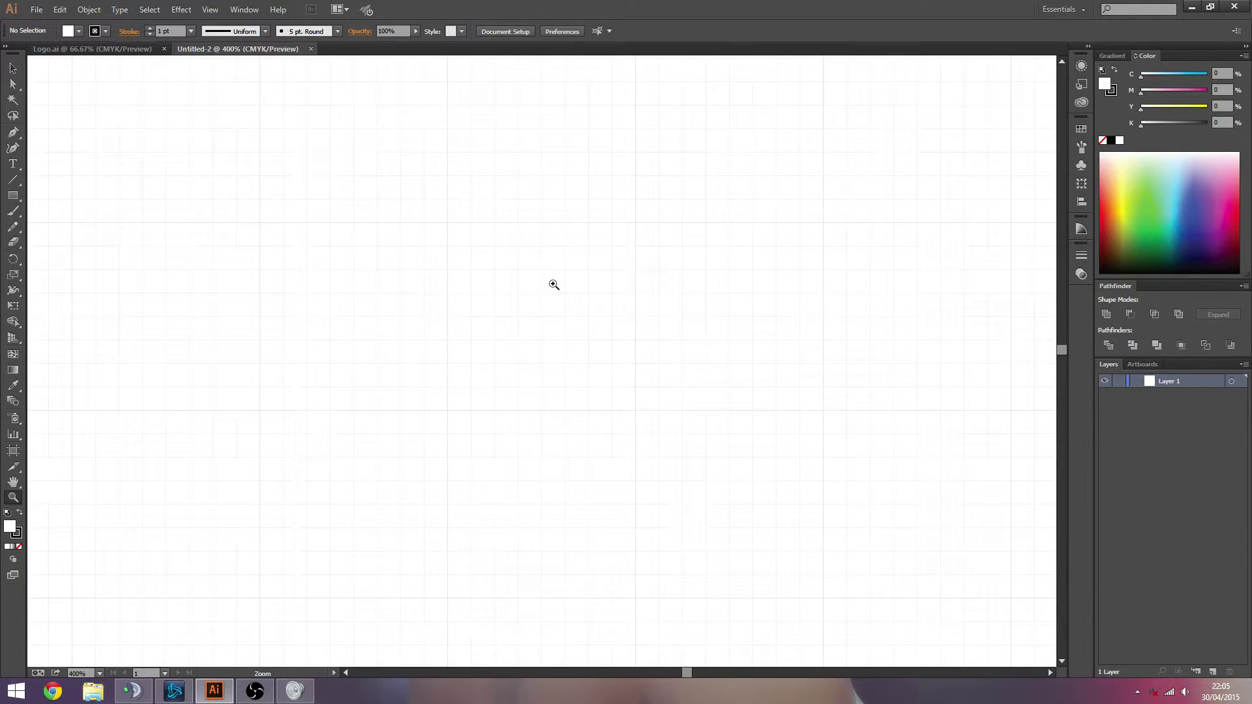
left_click(808, 400, "alt")
left_click(815, 403, "alt")
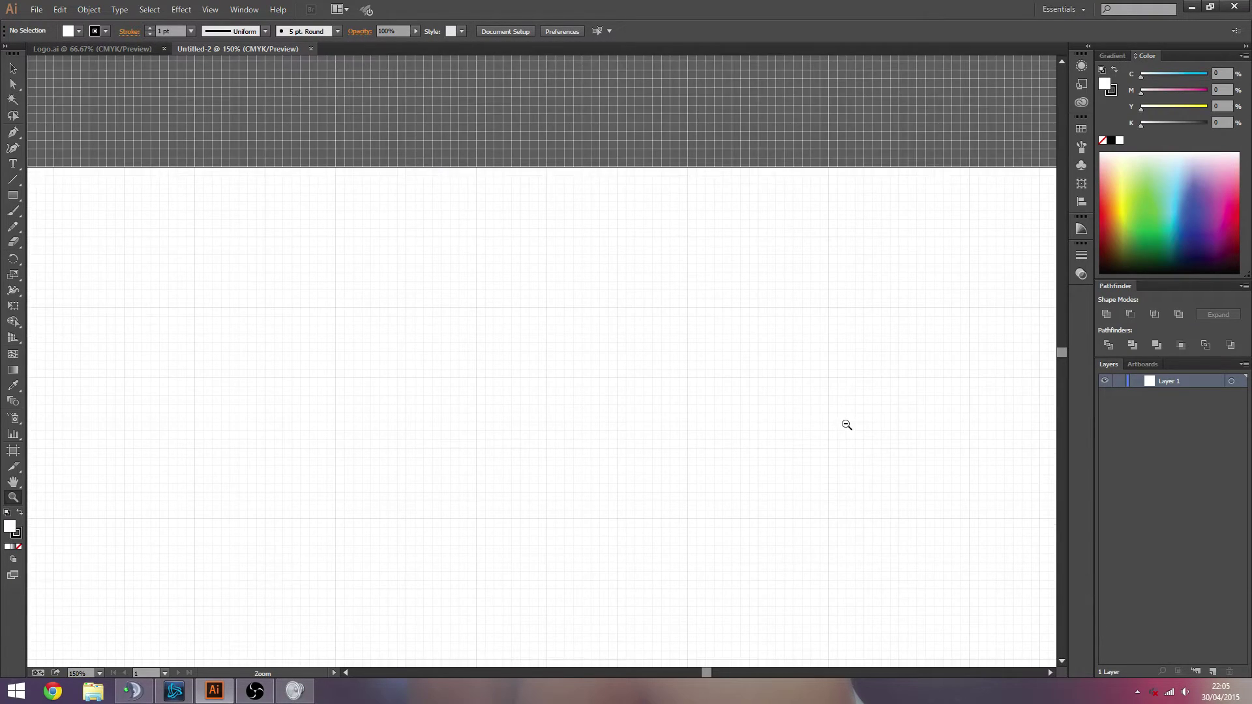
left_click(843, 424, "alt")
left_click(384, 465)
left_click_drag(719, 671, 699, 673)
scroll(455, 495, "up", 1)
scroll(567, 470, "down", 1)
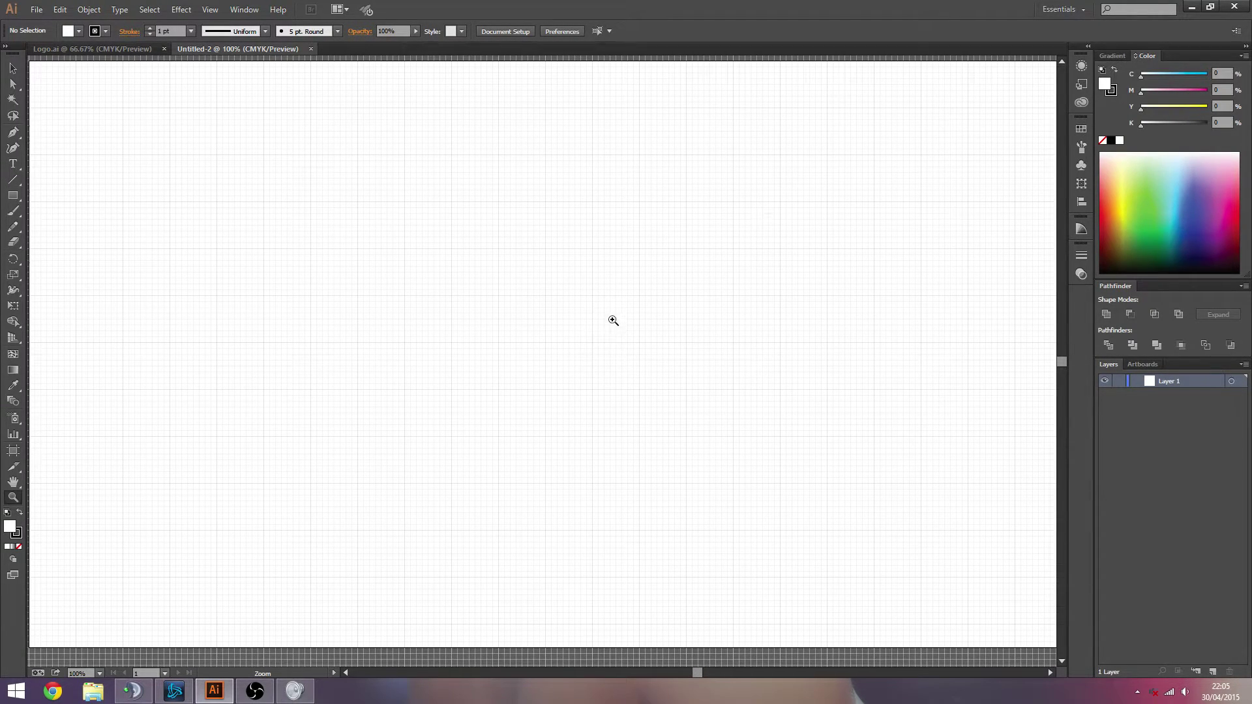
key("v")
left_click(13, 196)
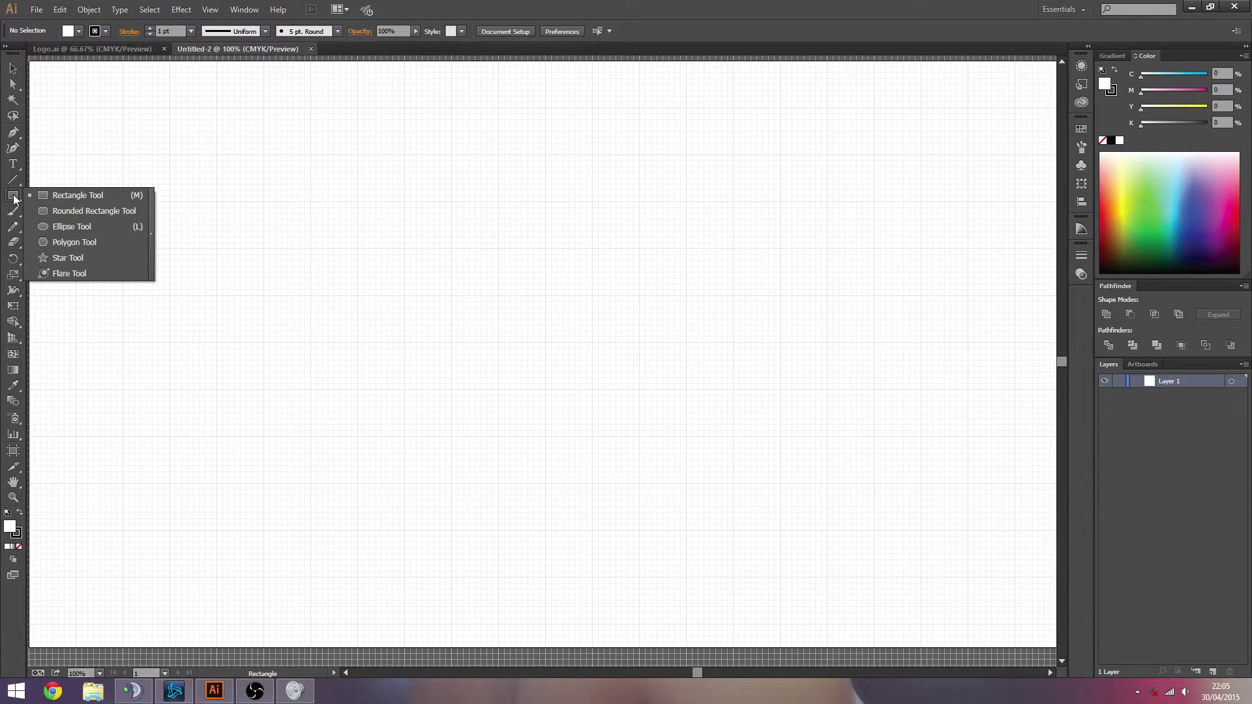
left_click(14, 198)
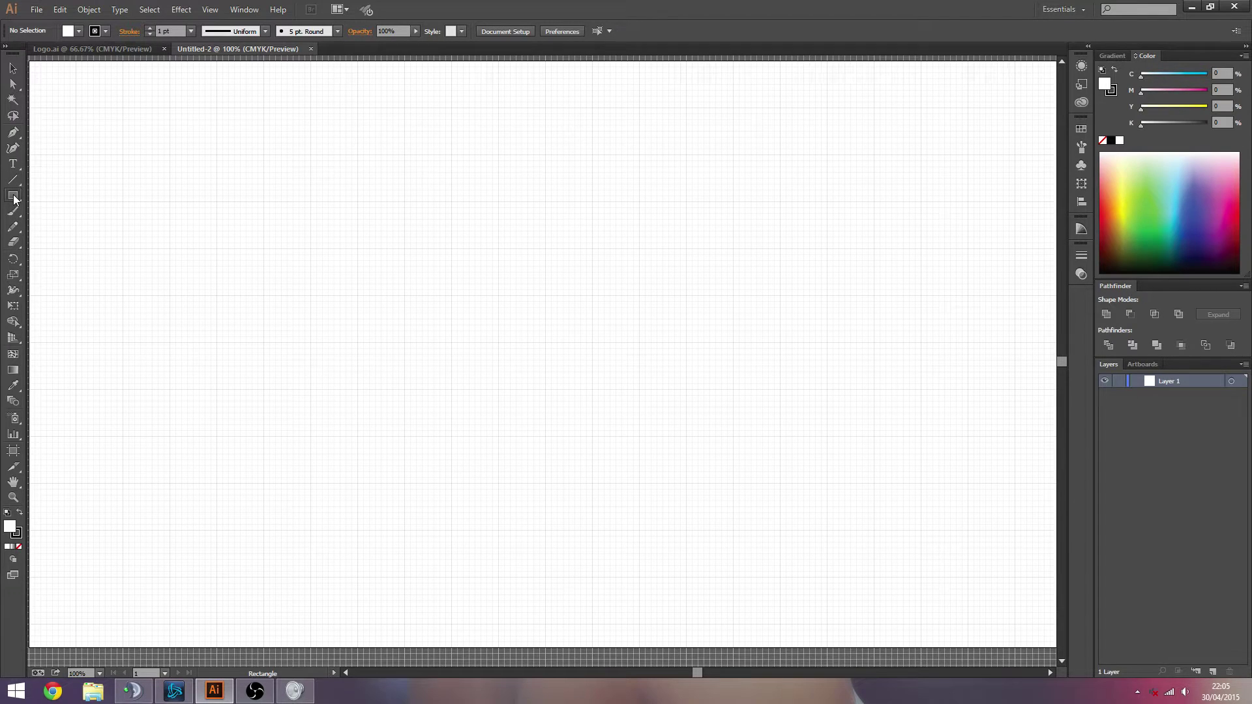
left_click(14, 199)
left_click(14, 181)
left_click(12, 182)
left_click(13, 258)
left_click(13, 322)
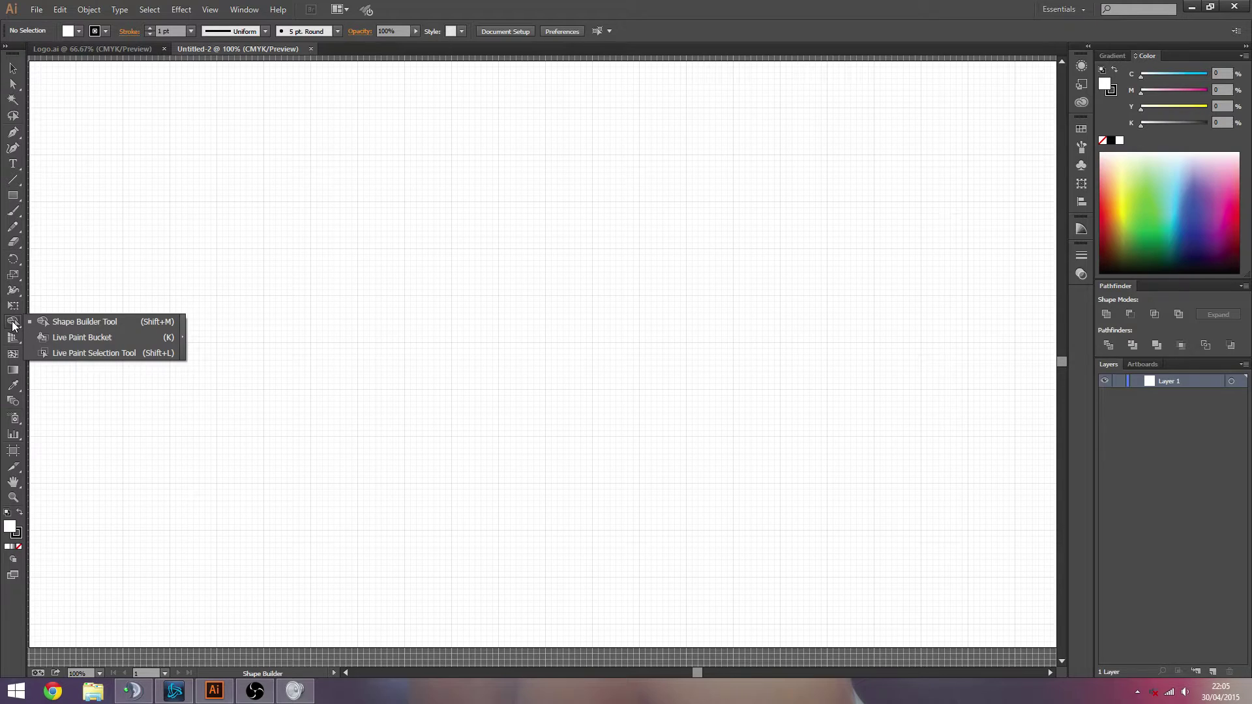
left_click(36, 323)
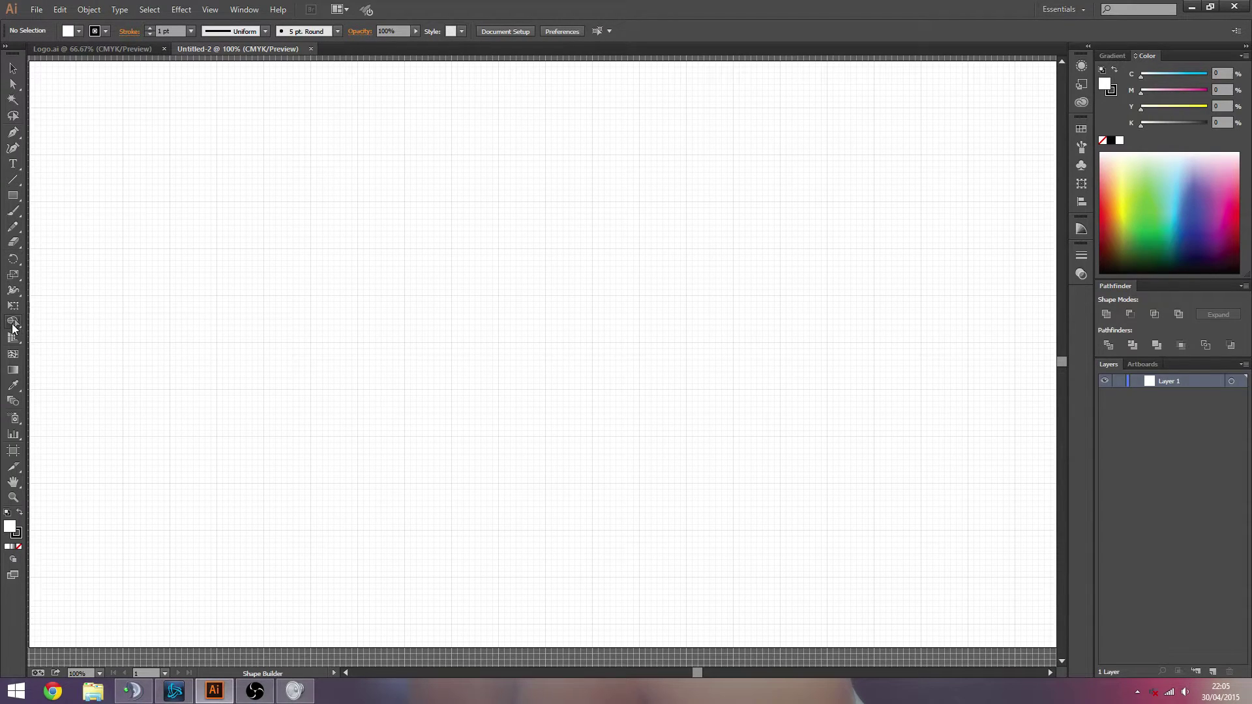
left_click(13, 179)
left_click(239, 11)
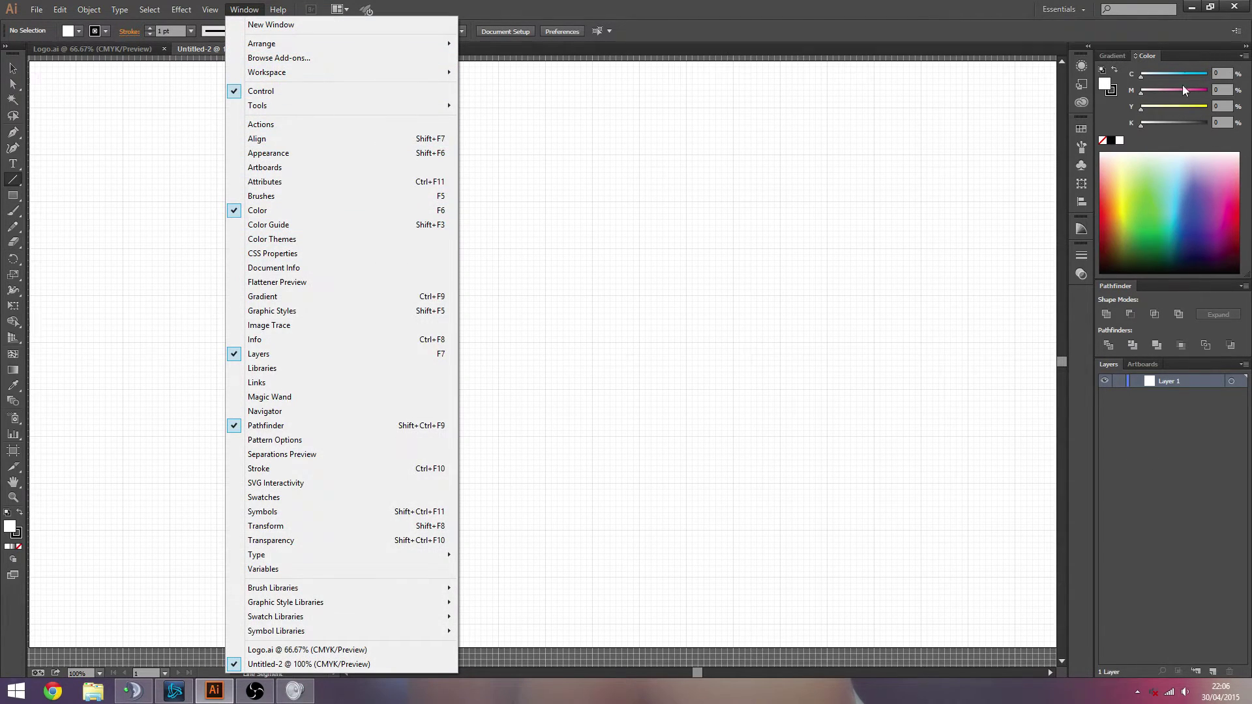
left_click(1207, 57)
left_click(1245, 47)
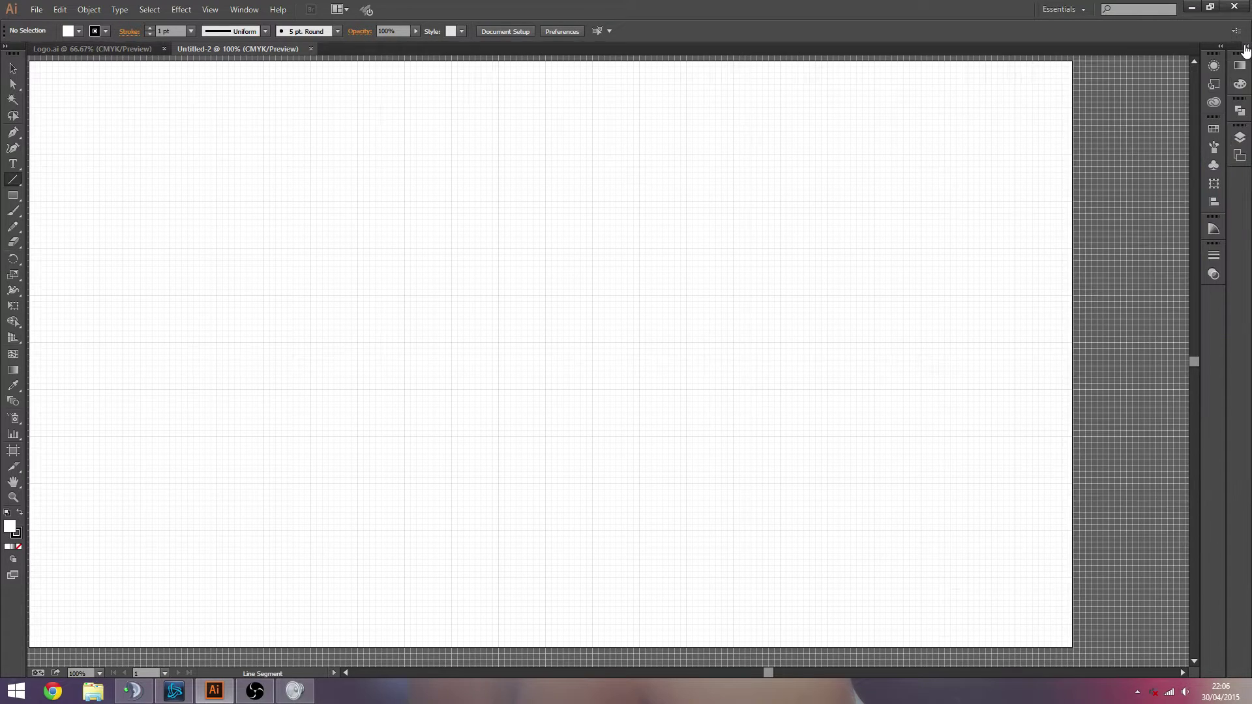
left_click(1247, 48)
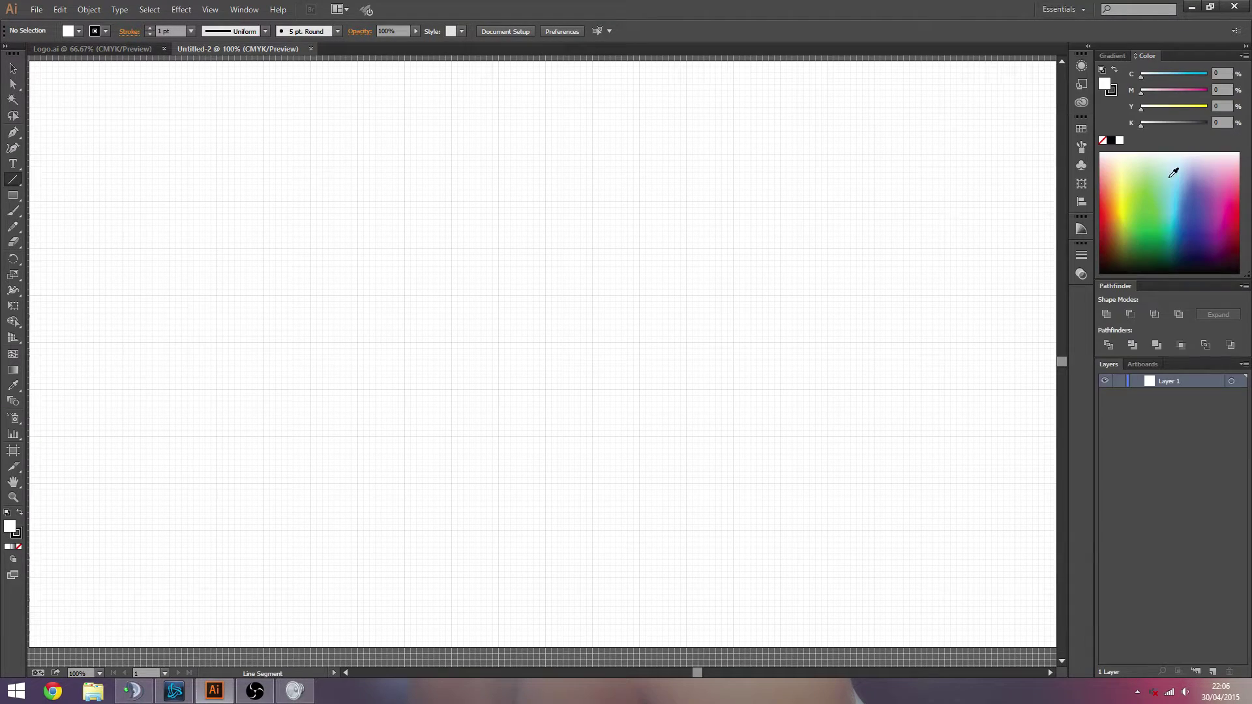
left_click(245, 10)
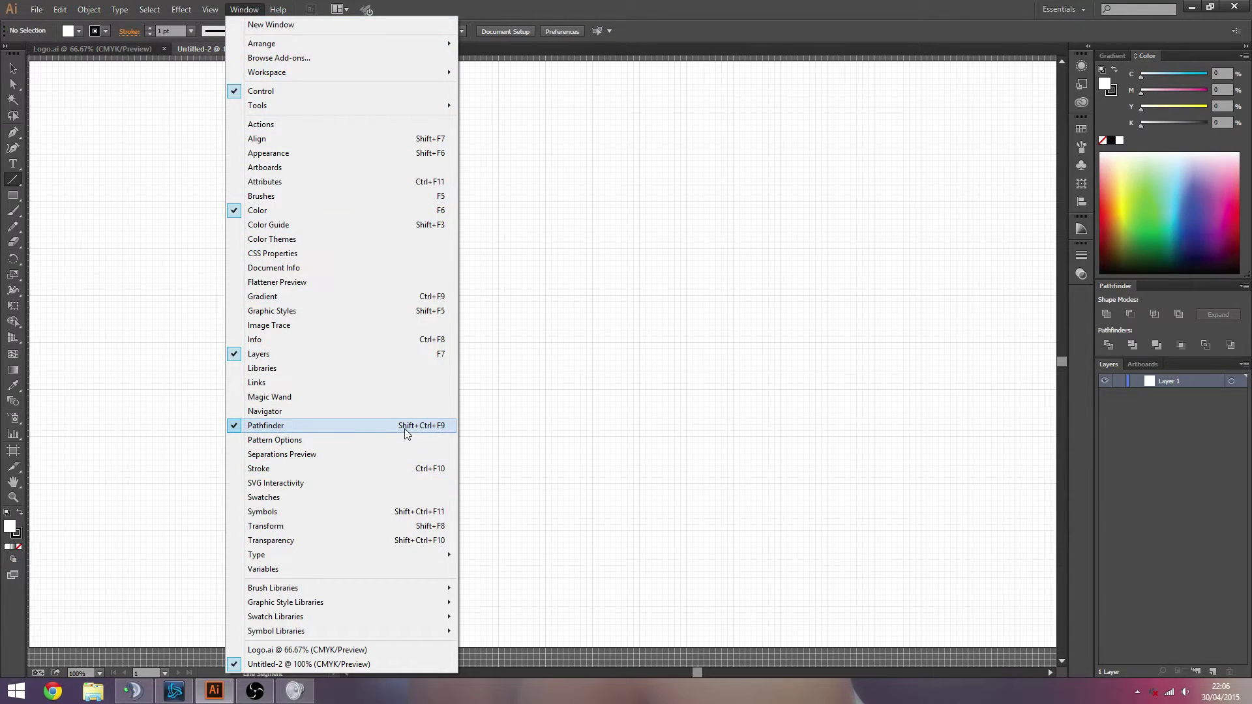
left_click(1141, 286)
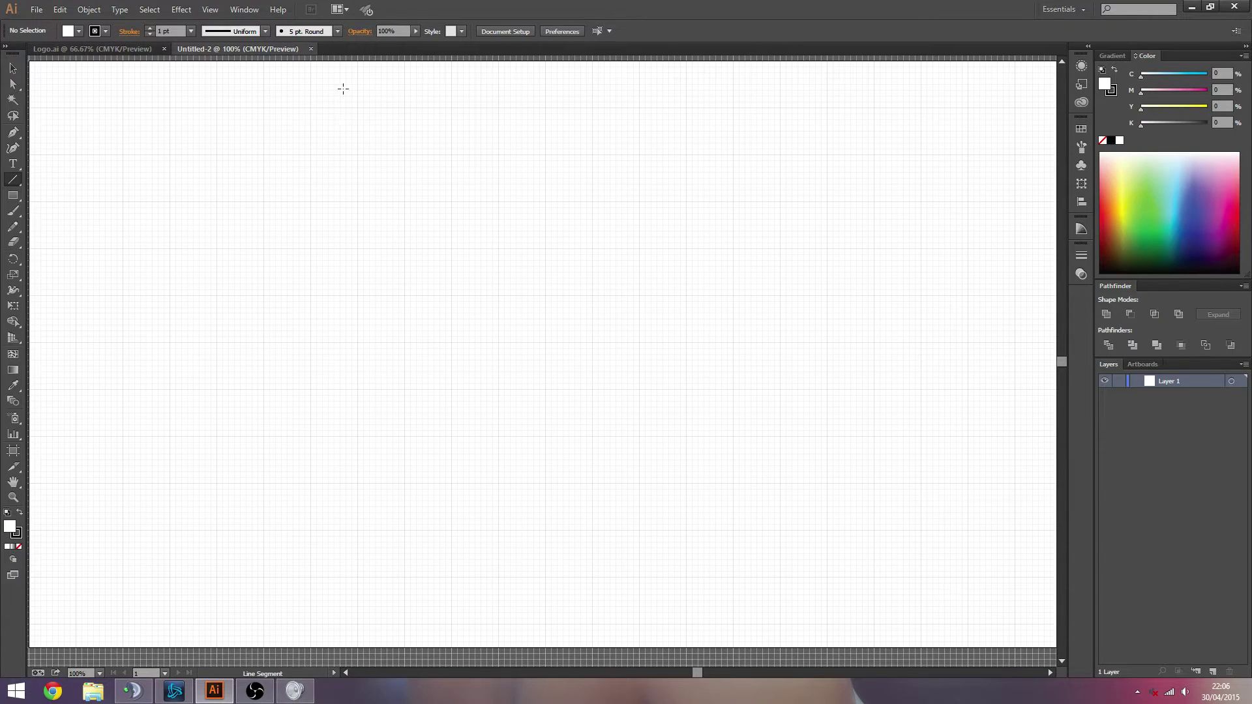
left_click(13, 68)
left_click(13, 195)
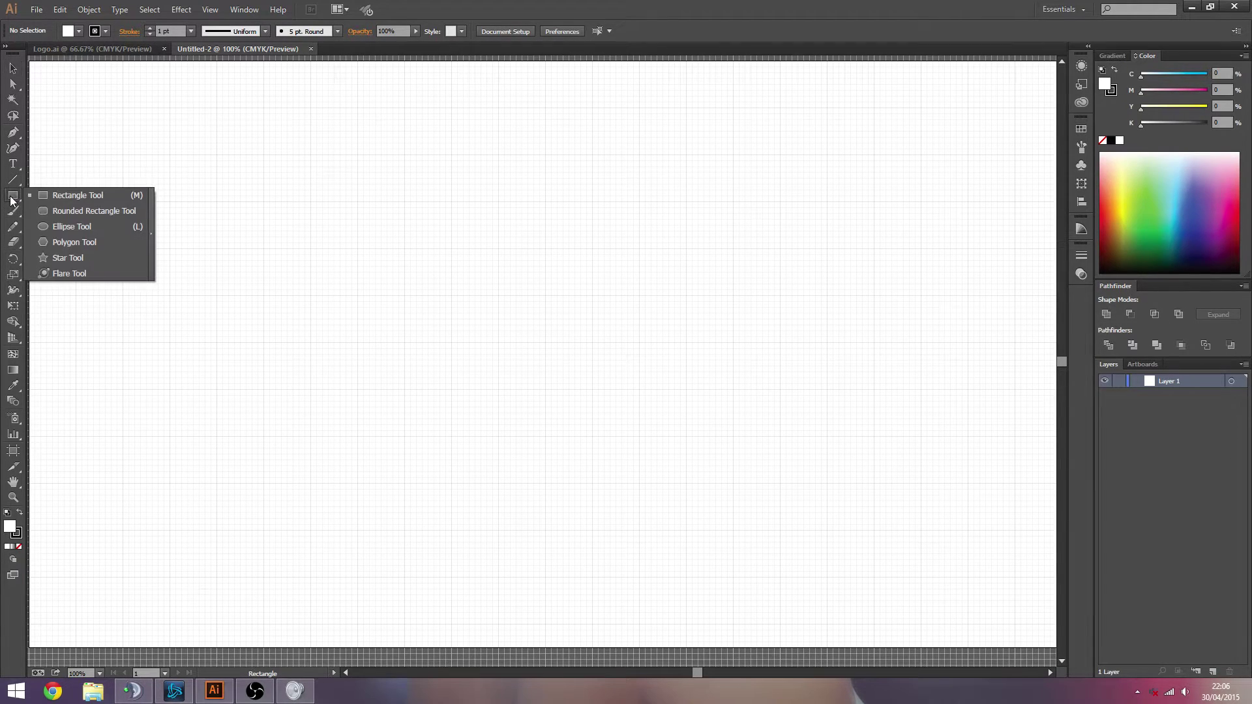
left_click(98, 49)
left_click(422, 316)
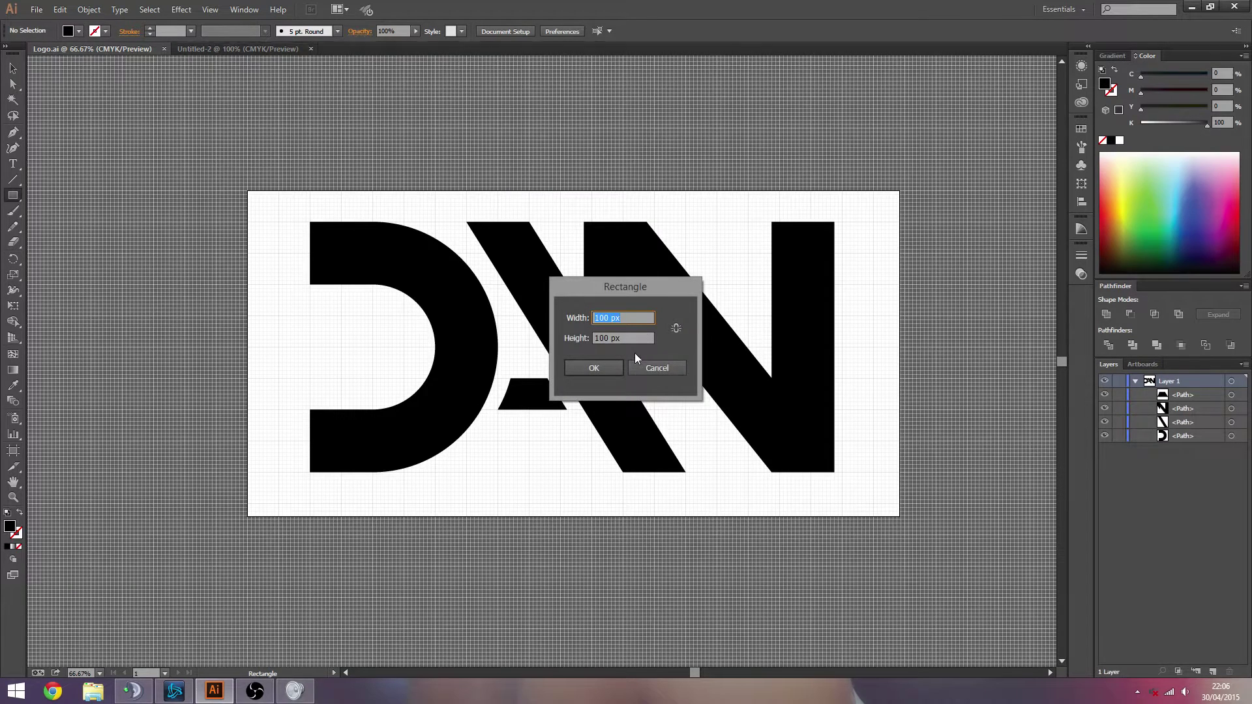
left_click(656, 368)
key("v")
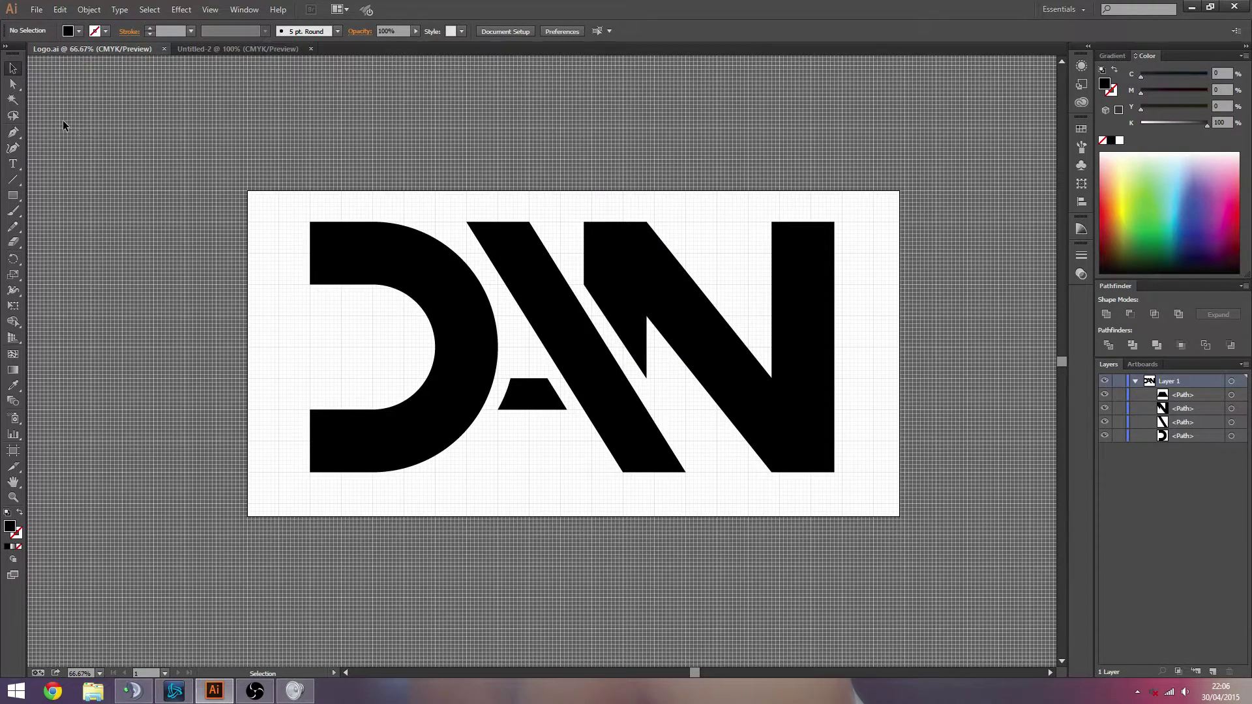
left_click_drag(869, 502, 573, 232)
left_click(560, 236)
left_click(507, 242)
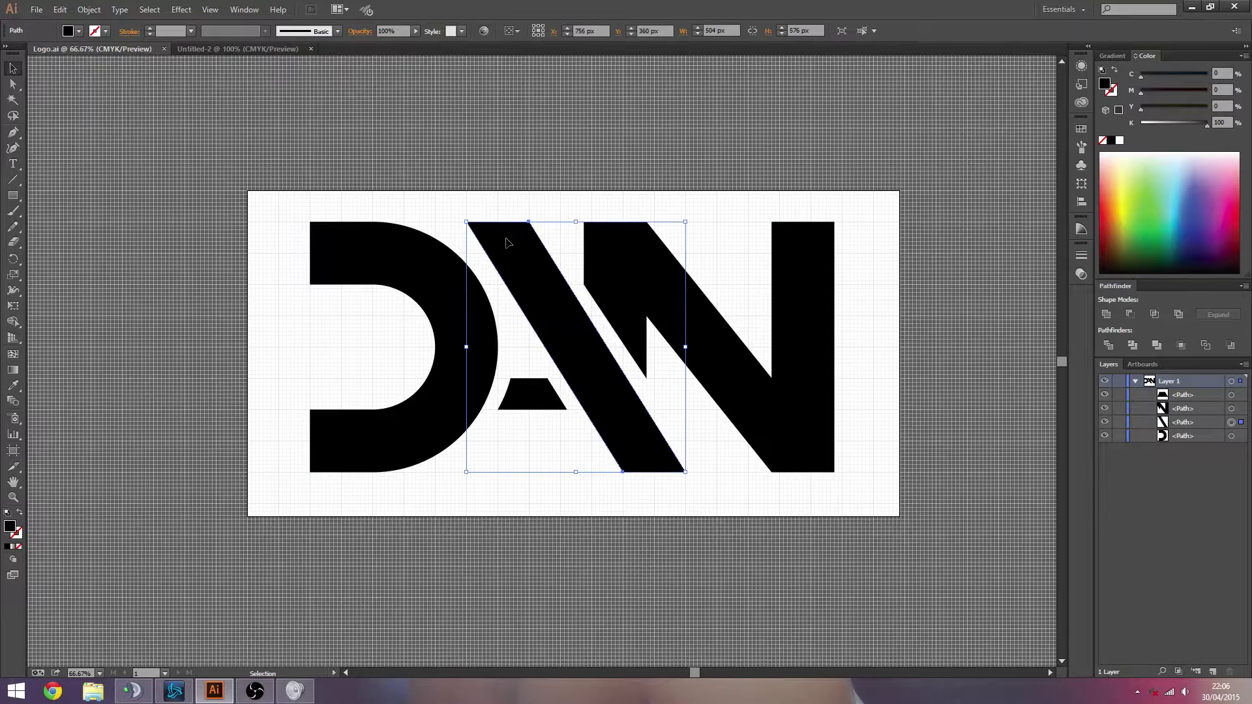
left_click(541, 399)
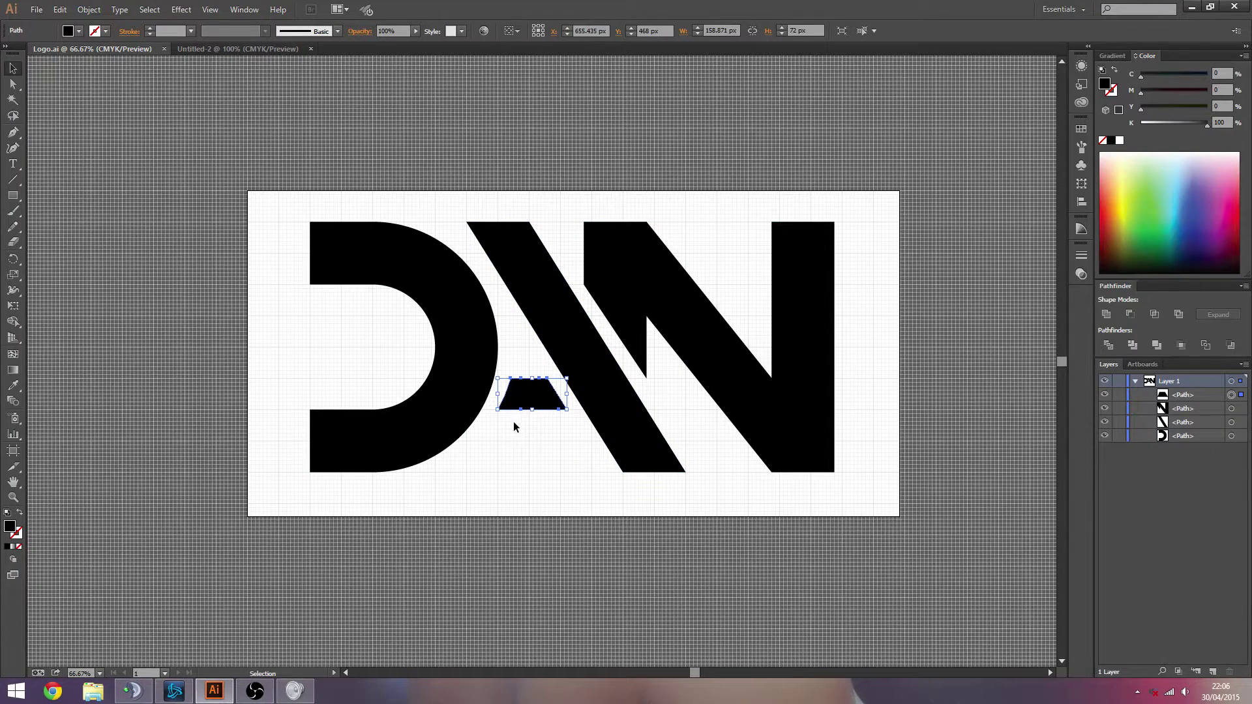
left_click(515, 354)
left_click(456, 405)
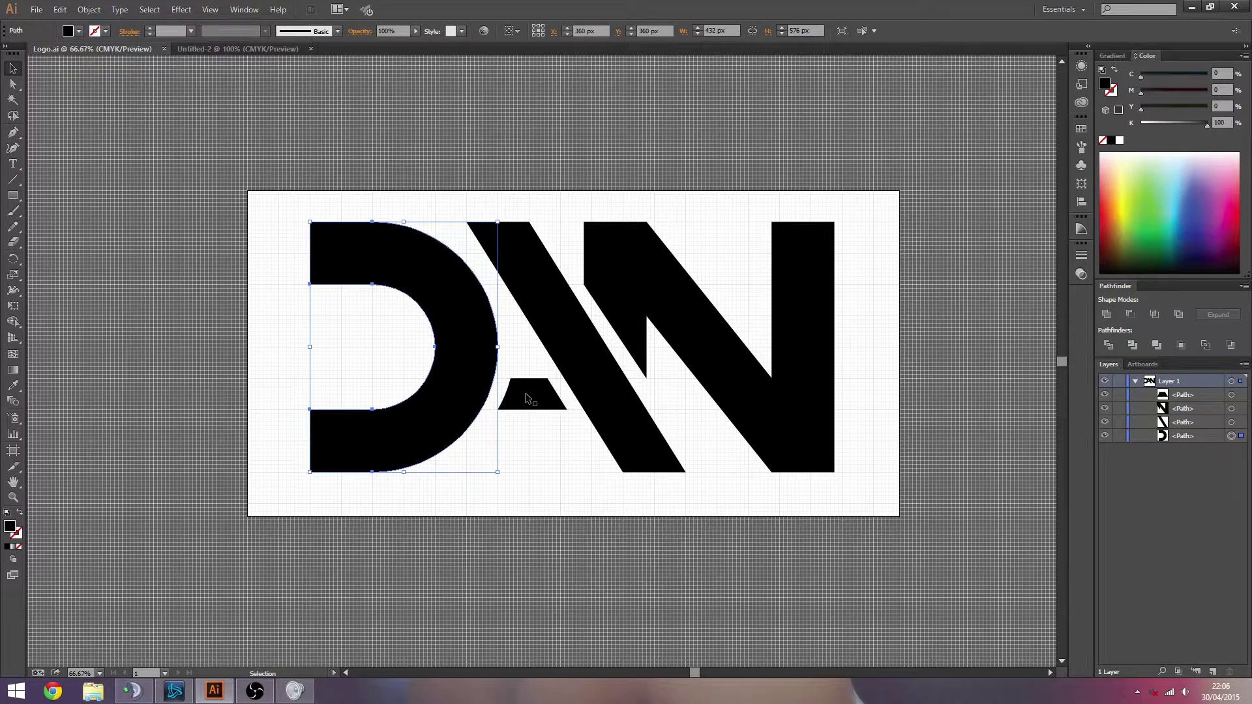
left_click(548, 448)
left_click(232, 54)
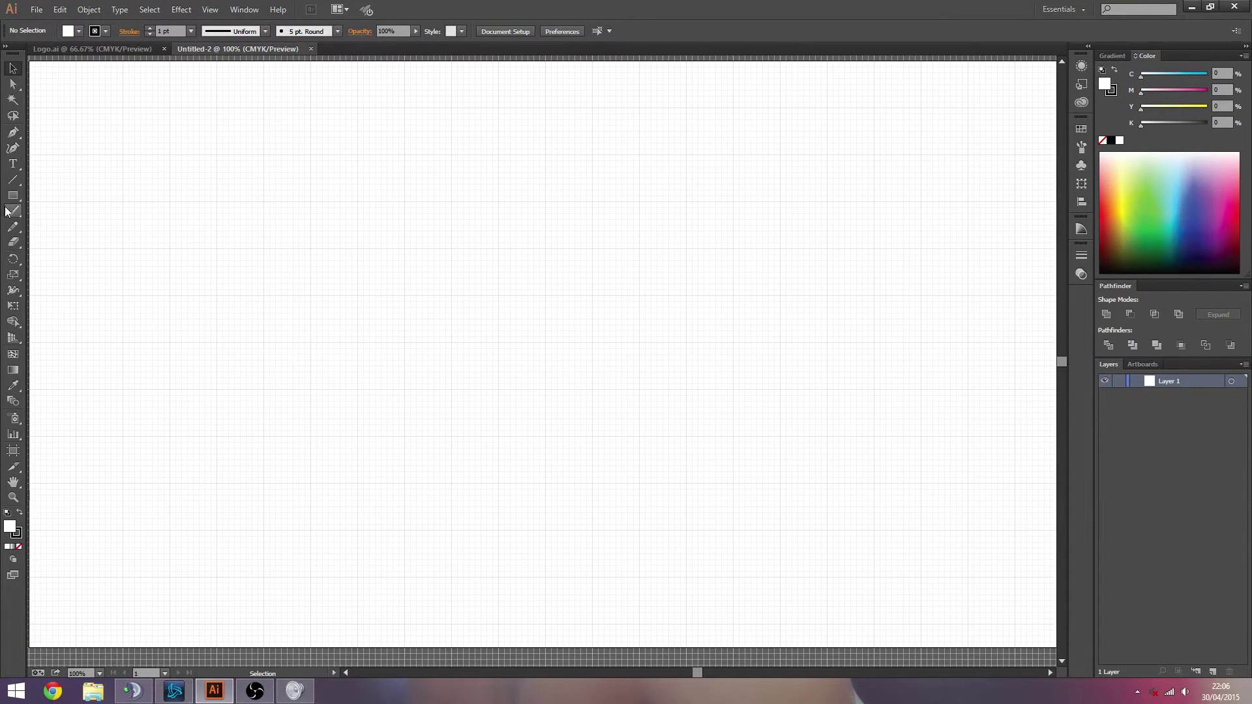
- Pick the Ellipse tool, set the fill to None, and bring the black stroke forward
left_click_drag(13, 195, 58, 228)
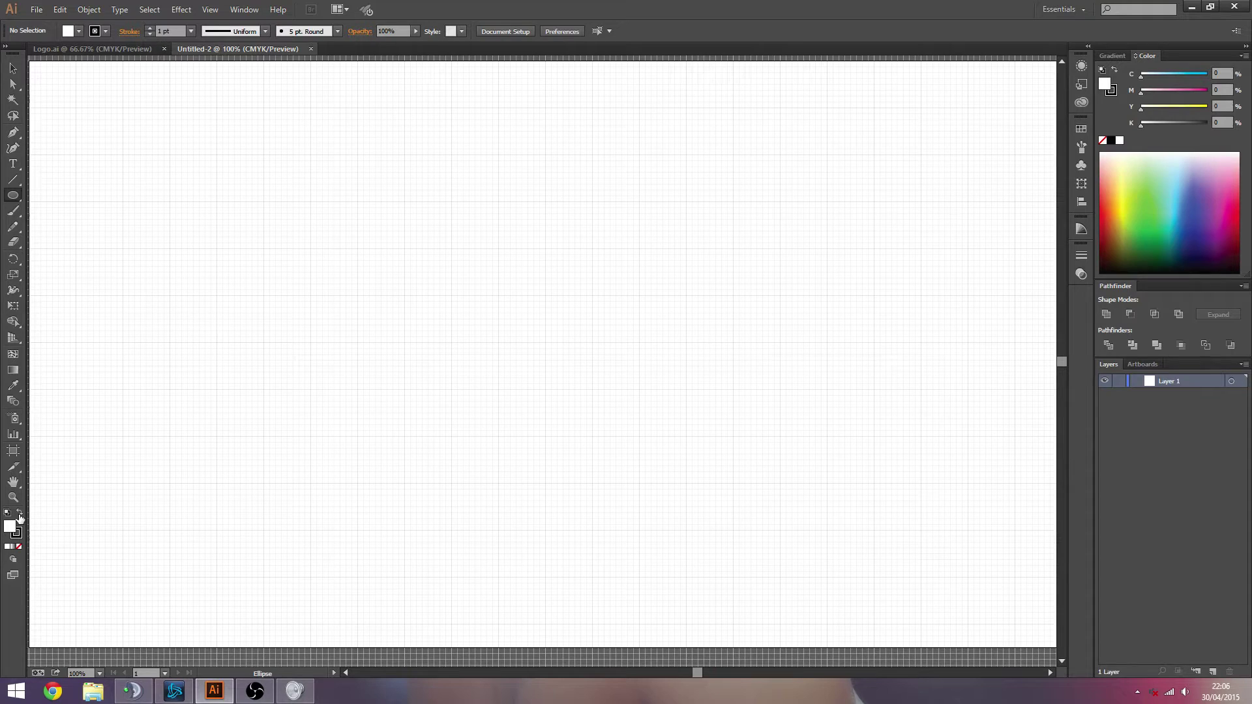
left_click_drag(20, 181, 40, 178)
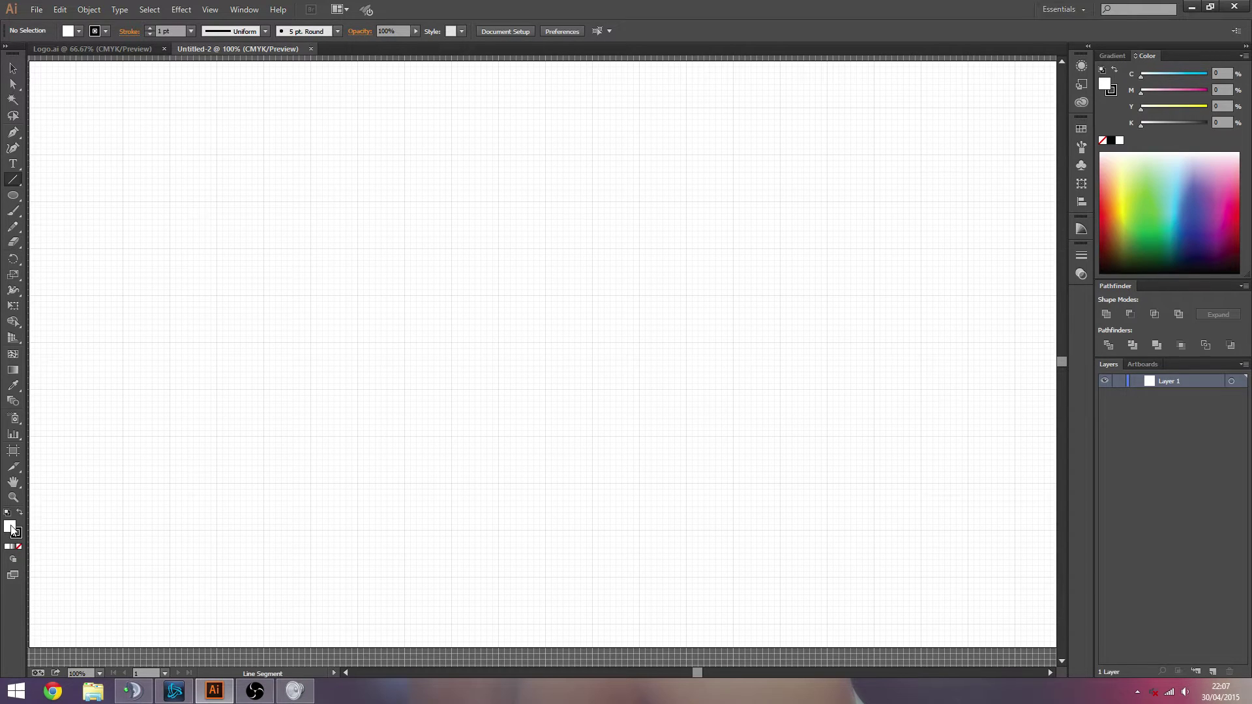
left_click(13, 195)
left_click(19, 547)
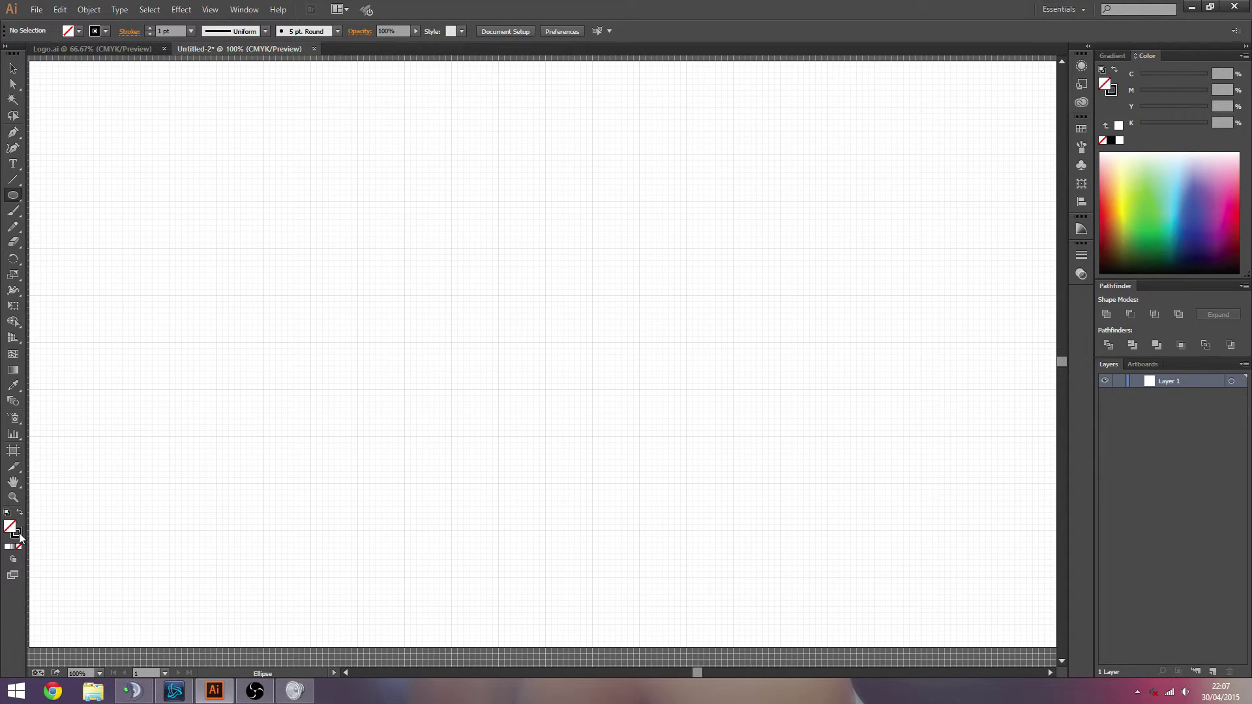
left_click(19, 533)
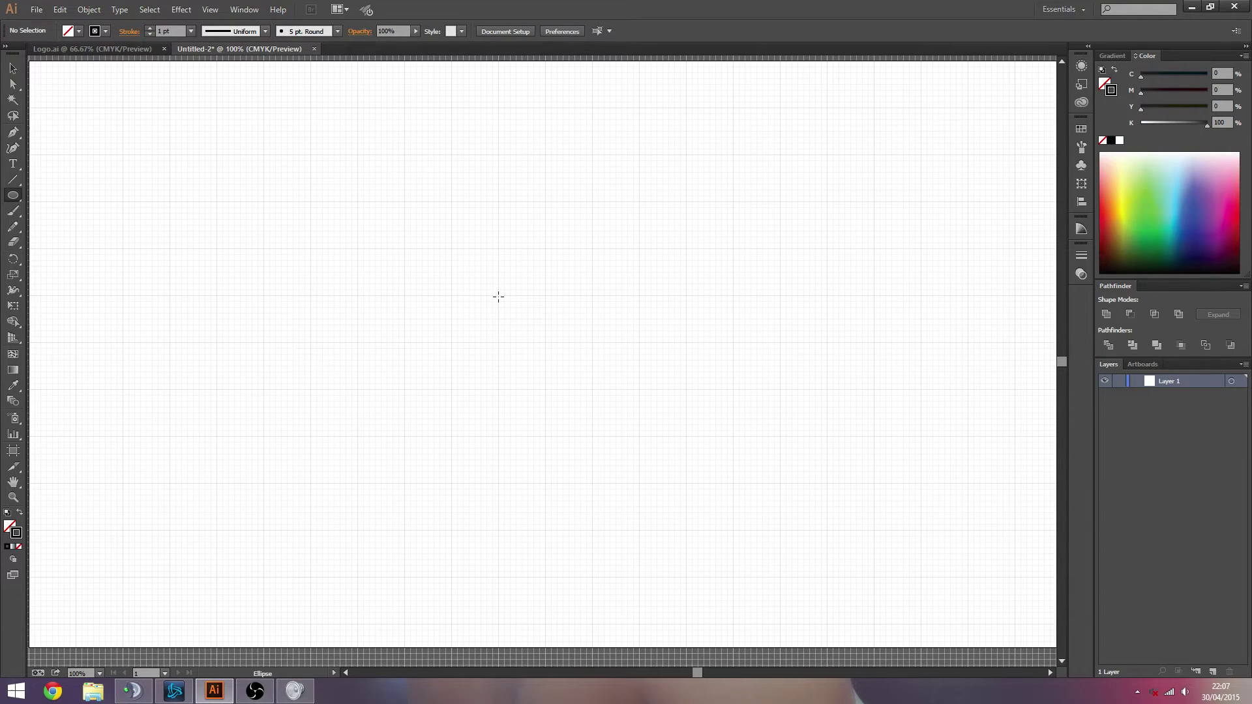
- Draw a large outline circle and a smaller concentric circle from the same centre
left_click(498, 297)
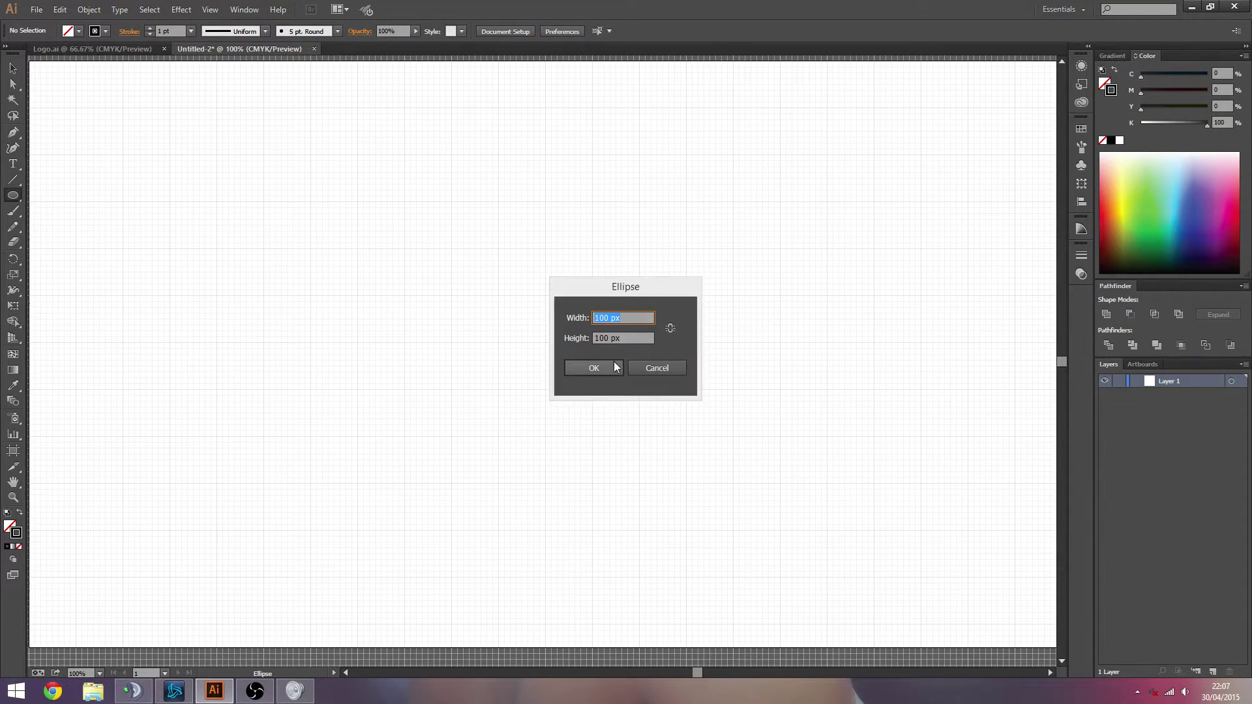
left_click(646, 367)
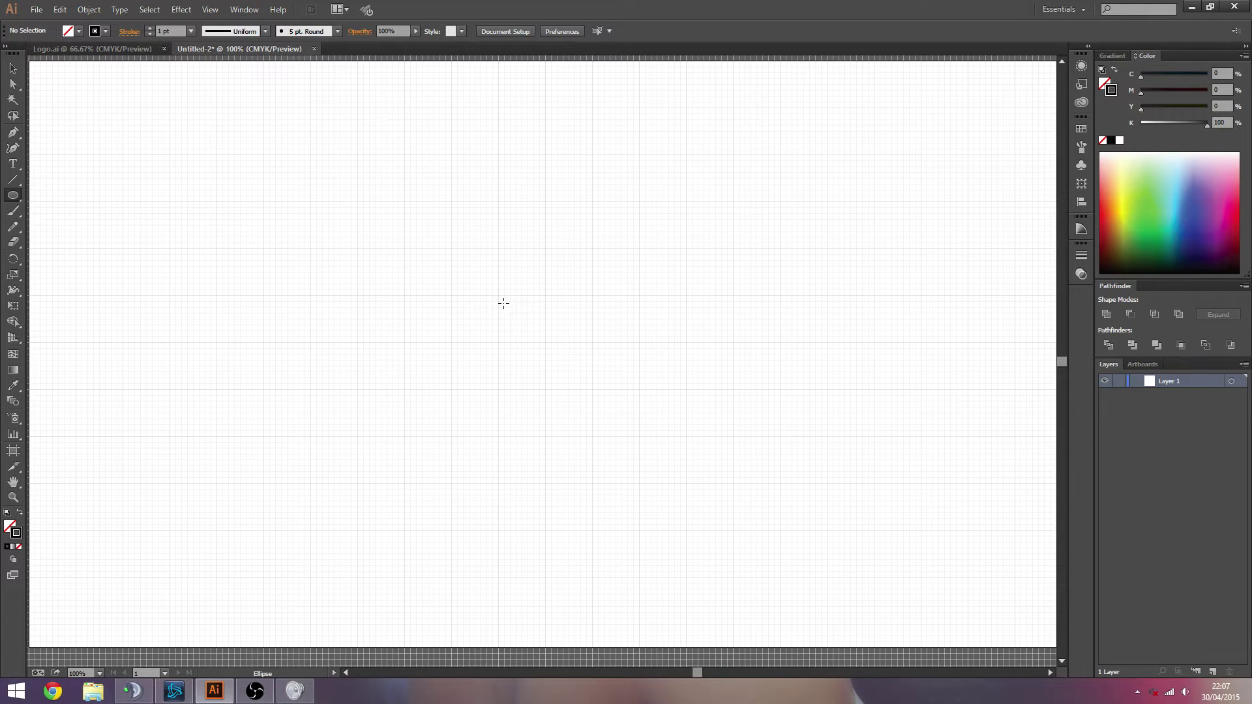
left_click_drag(498, 296, 314, 212)
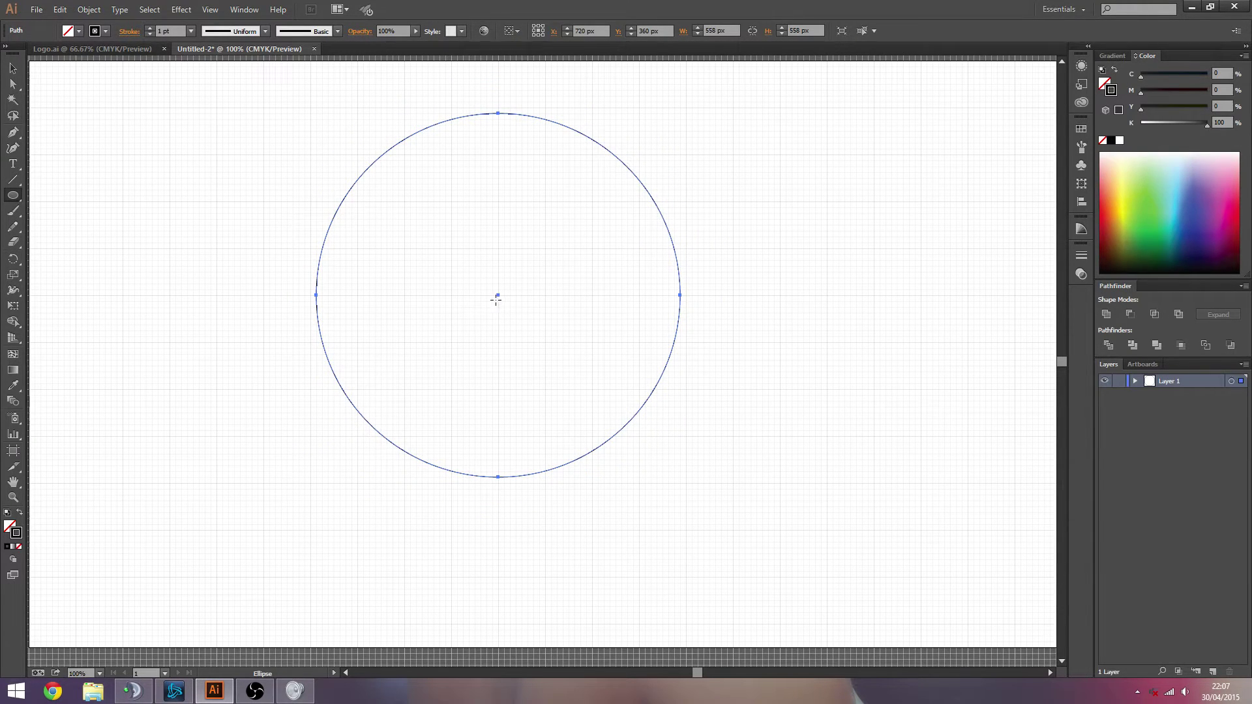
left_click_drag(498, 295, 405, 244)
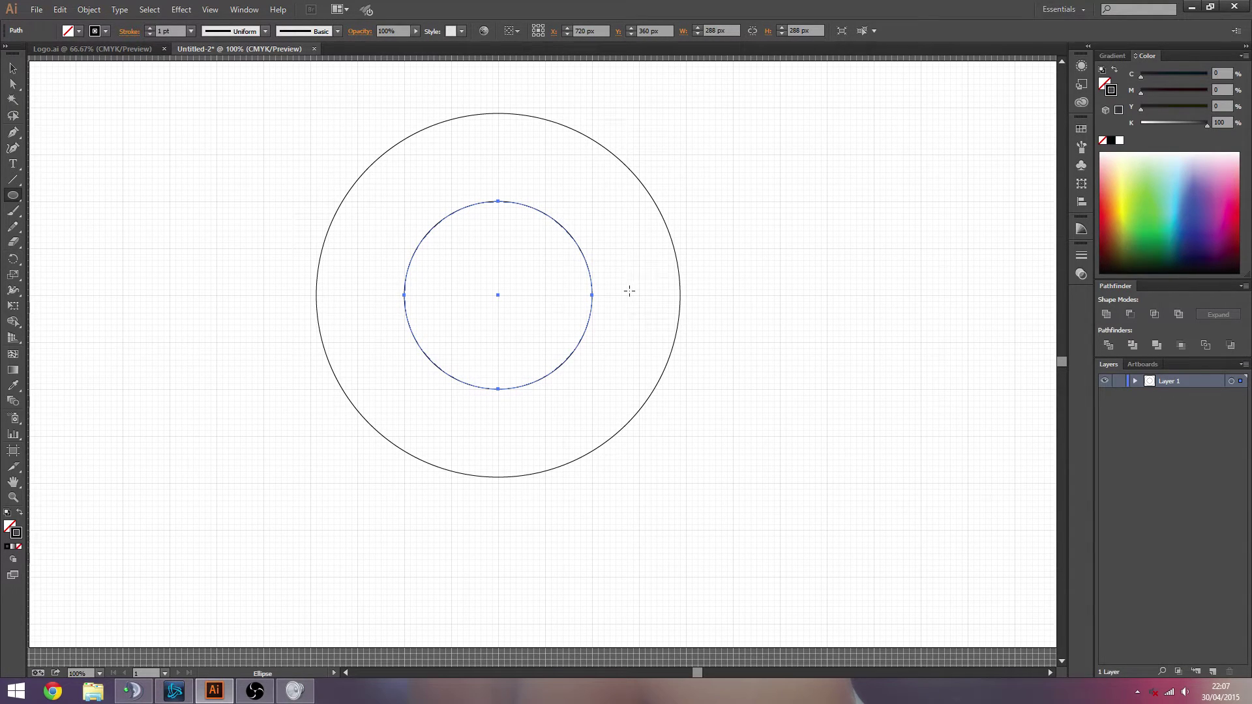
- Select the outer circle and scale it up slightly around its centre, then deselect
left_click(13, 68)
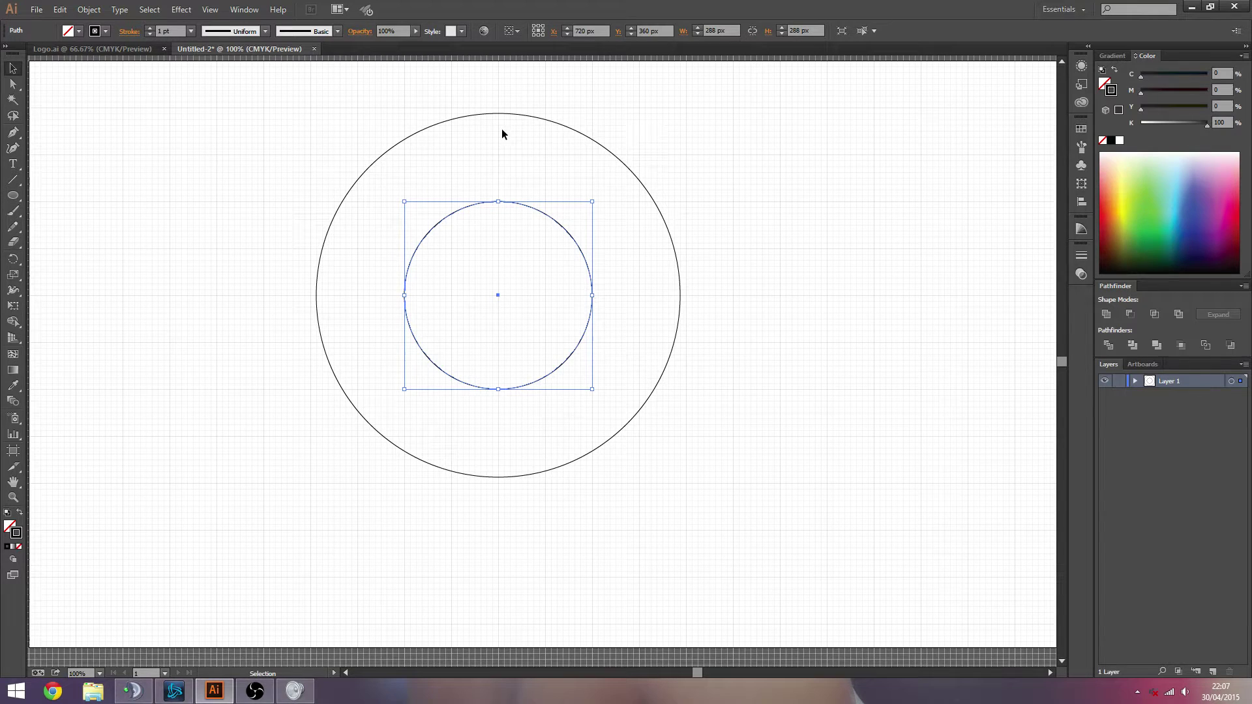
left_click(644, 195)
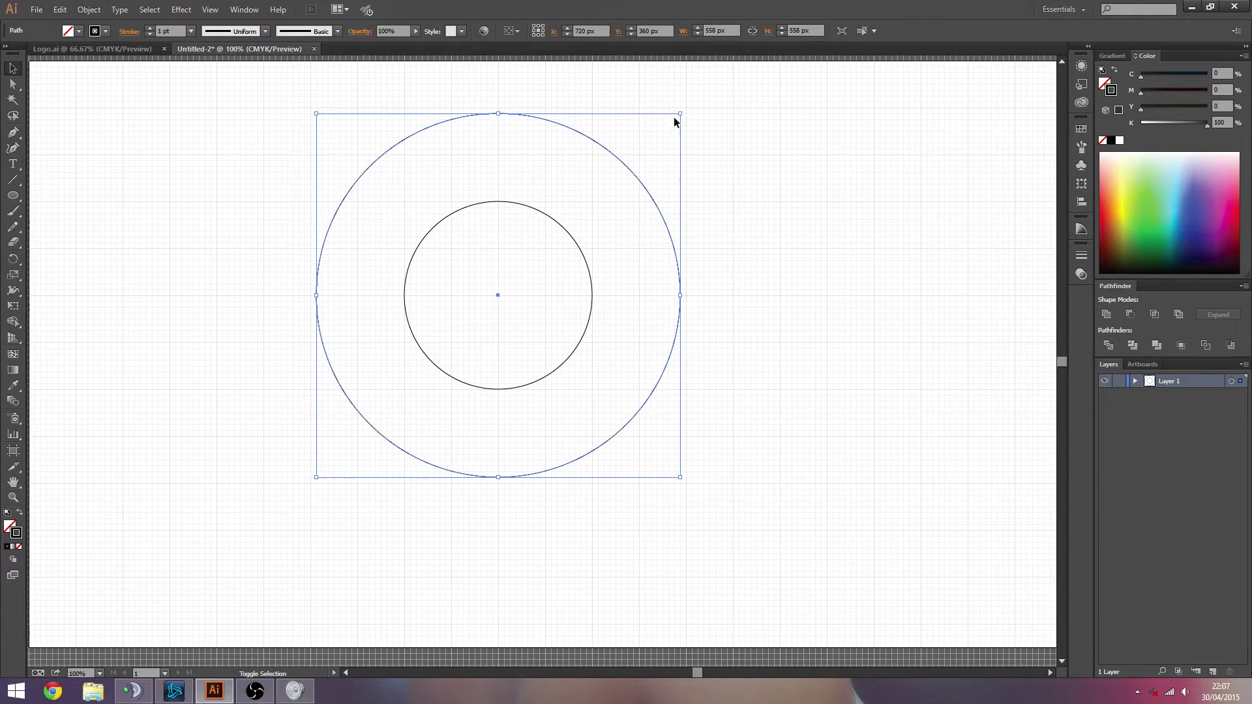
left_click_drag(680, 114, 685, 109)
left_click(827, 386)
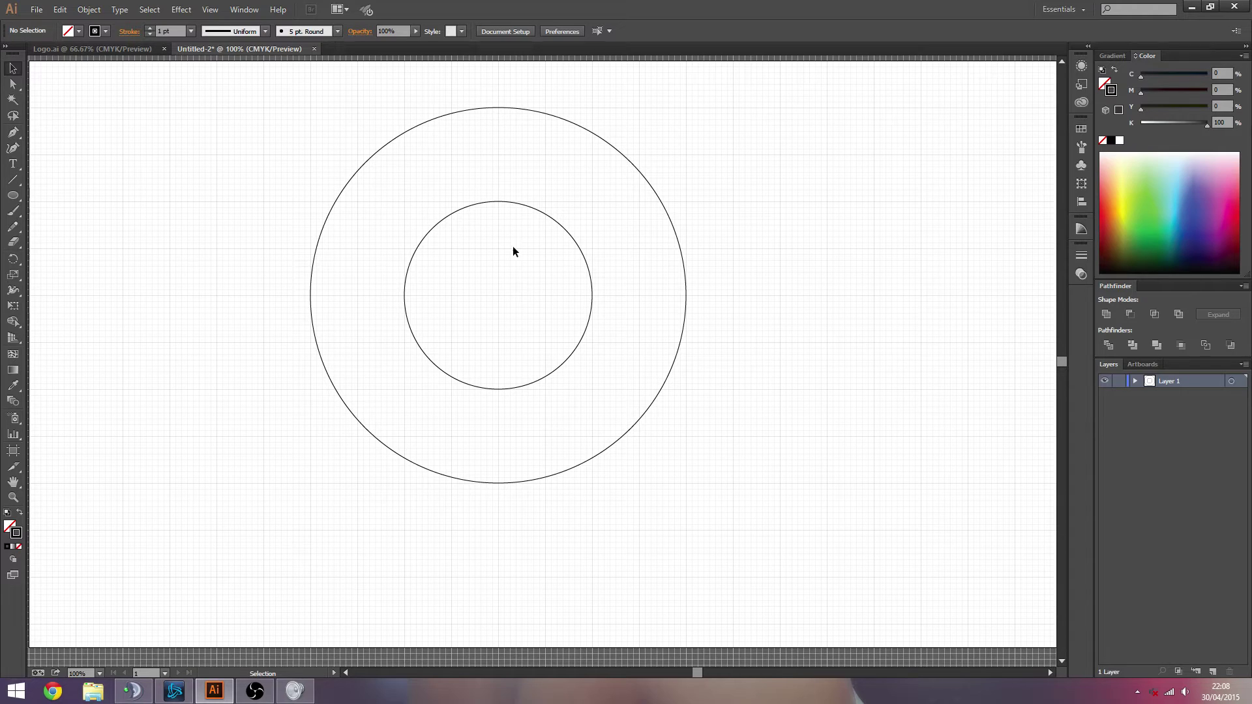
- With the Line Segment tool, draw a vertical line through both circles' centres
left_click(12, 180)
left_click(100, 48)
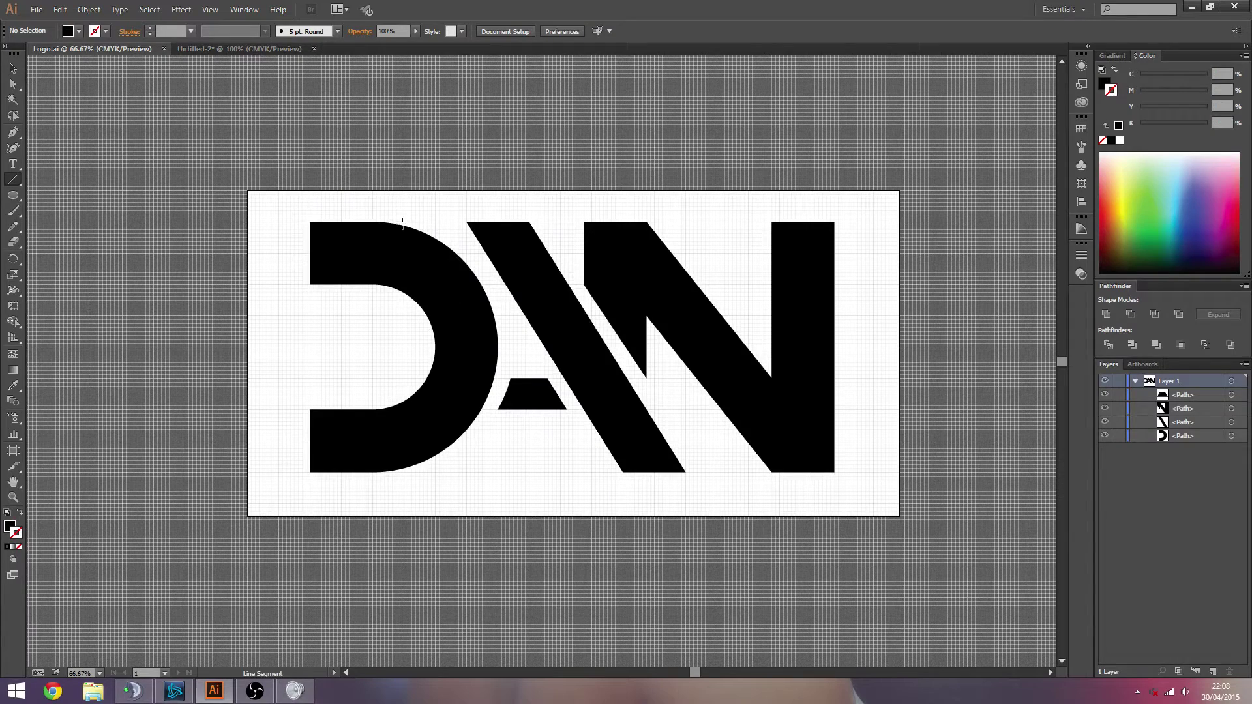
left_click(273, 49)
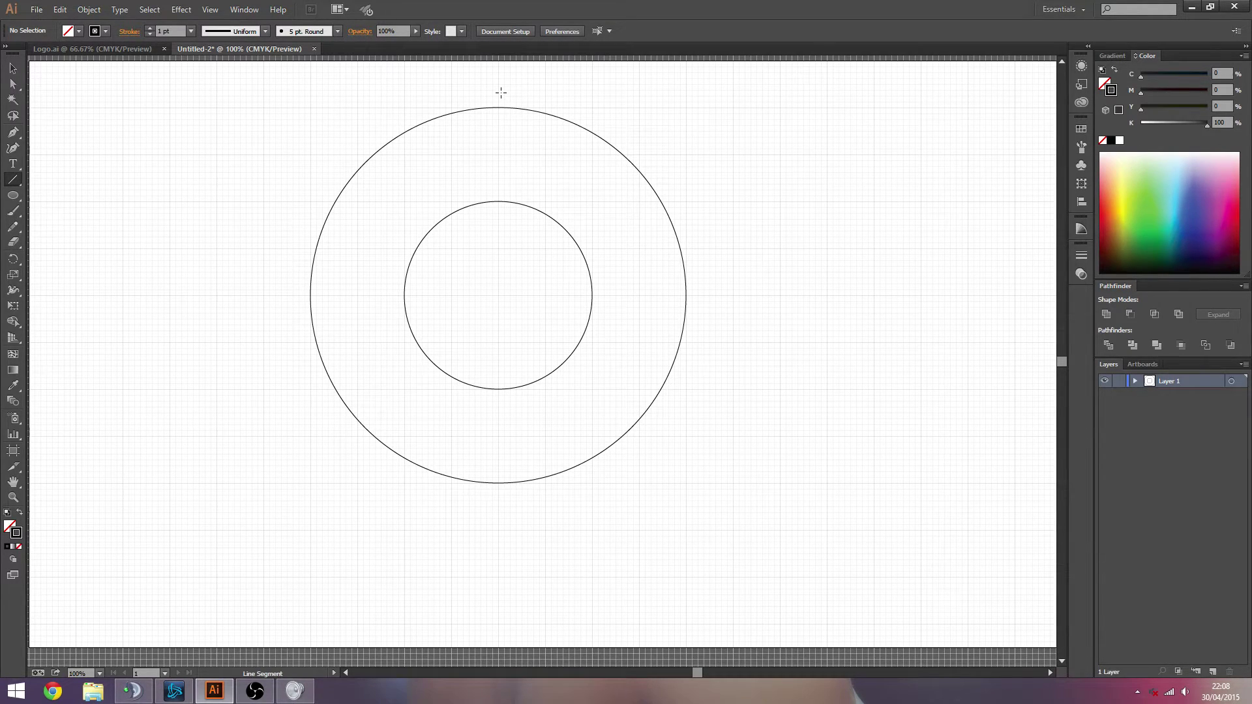
left_click(139, 49)
left_click(218, 49)
left_click_drag(498, 79, 476, 529)
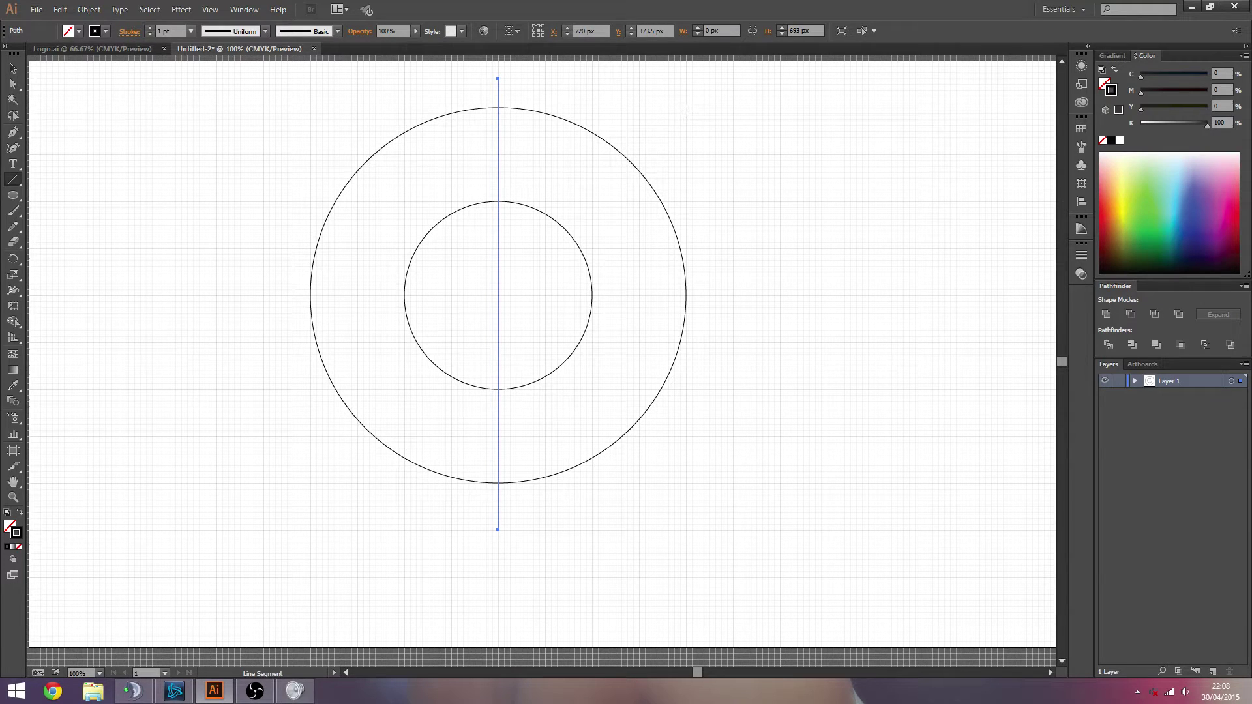
- Draw four horizontal lines along the tops and bottoms of the outer and inner circles
left_click_drag(686, 108, 145, 117)
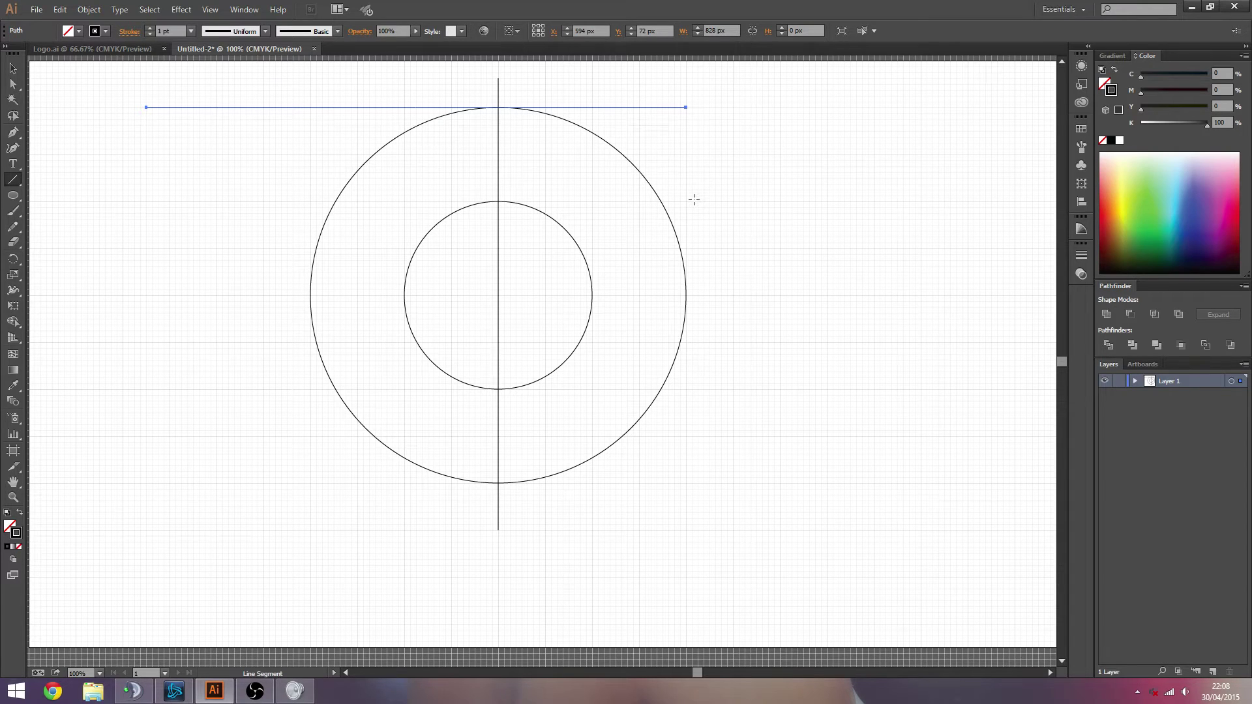
left_click_drag(685, 201, 140, 212)
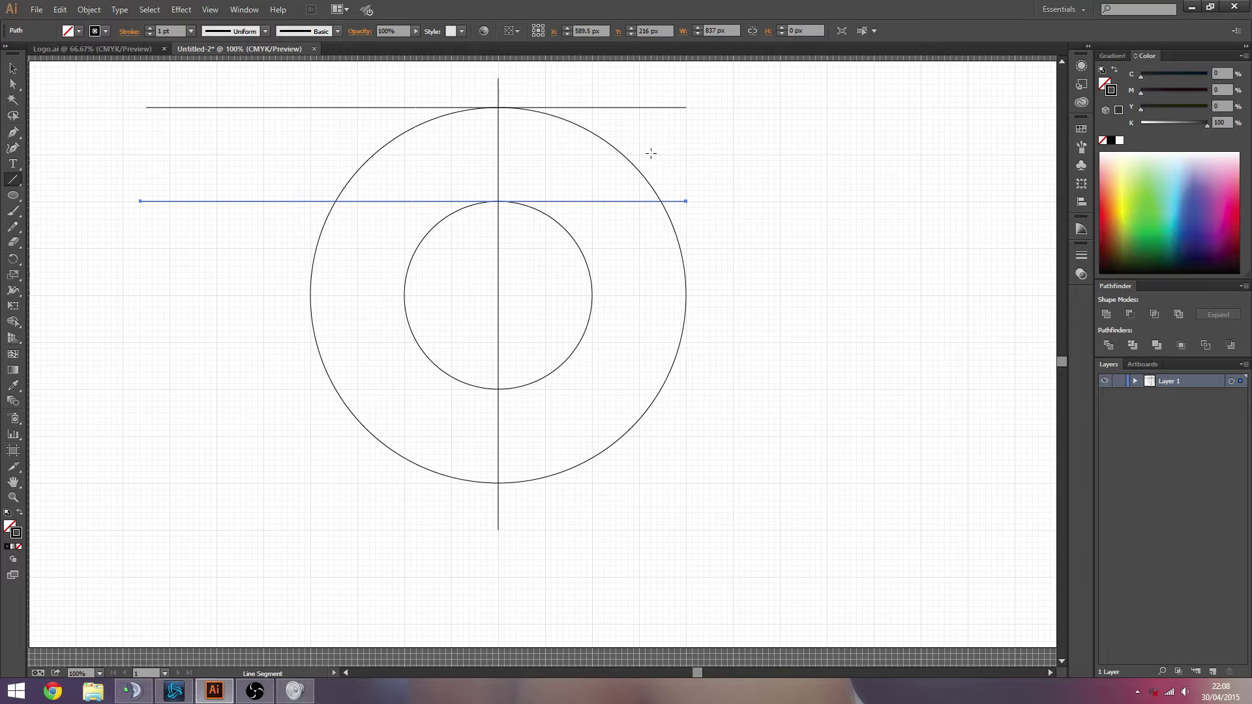
left_click_drag(686, 389, 116, 389)
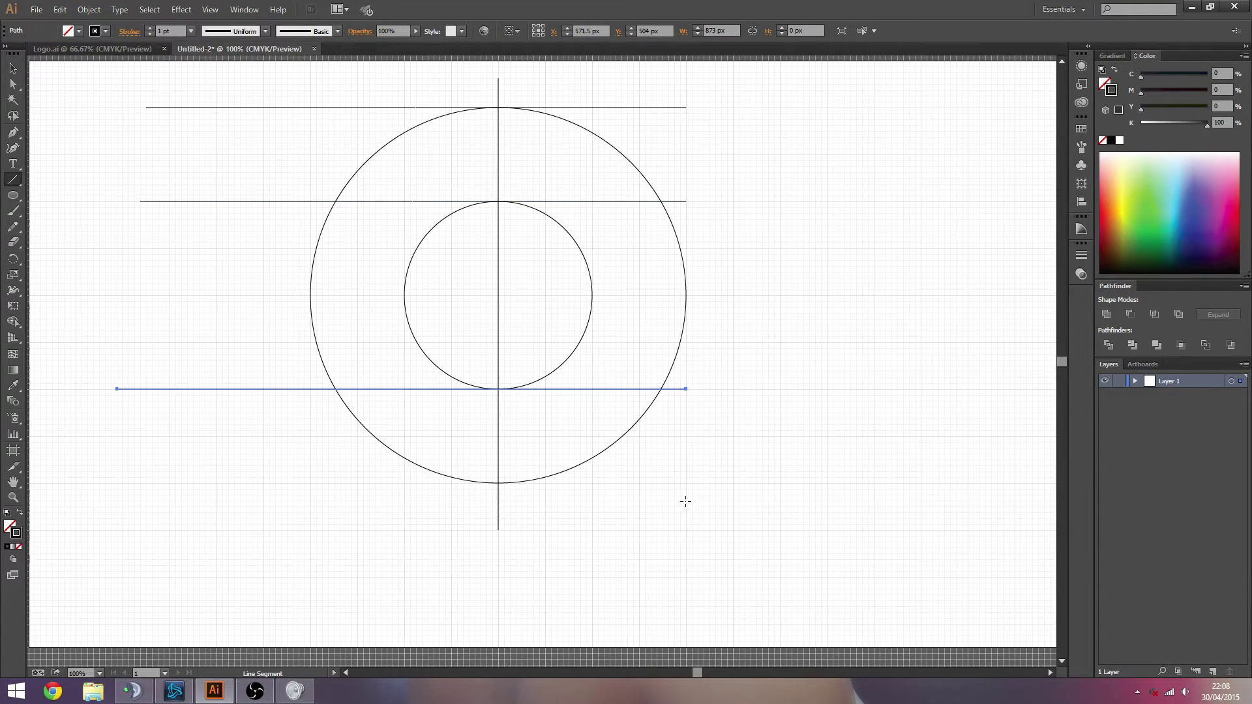
left_click_drag(686, 483, 123, 487)
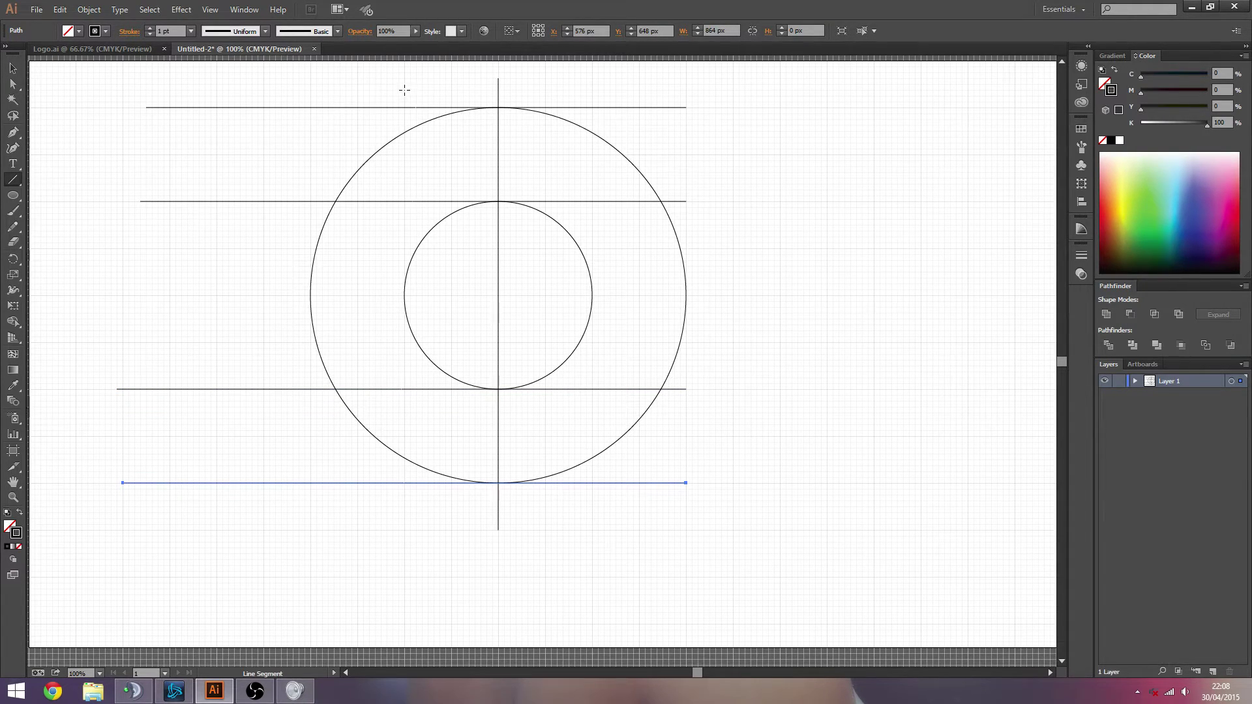
- Add a vertical line at the inner circle's left edge, after checking the DAN logo
left_click(130, 50)
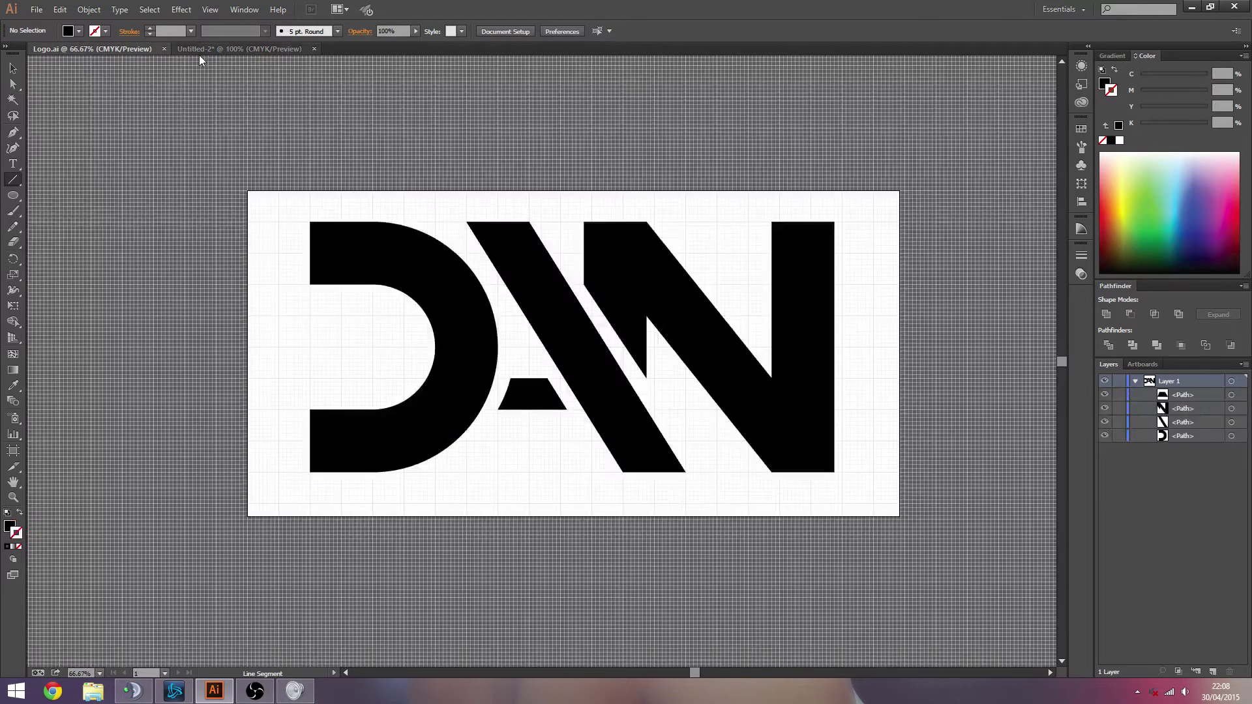
left_click(204, 50)
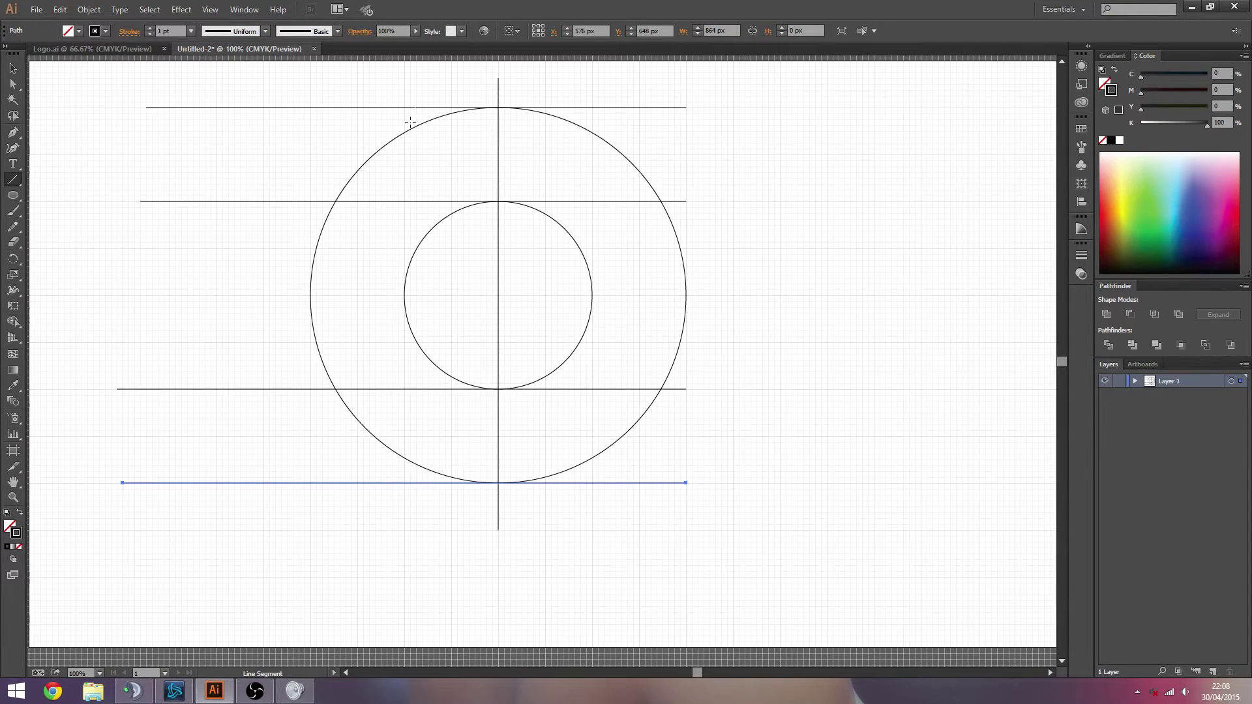
left_click_drag(405, 90, 410, 536)
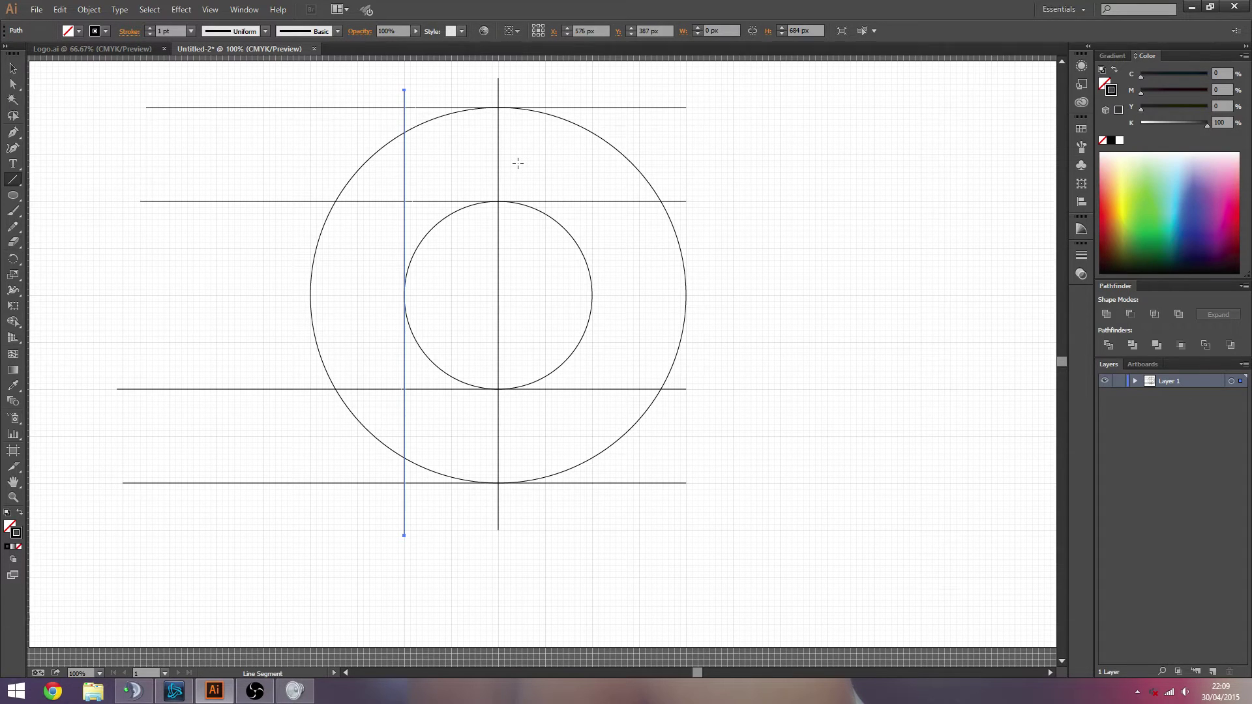
- Deselect with the Selection tool, then select all circles and lines with Ctrl+A
key("v")
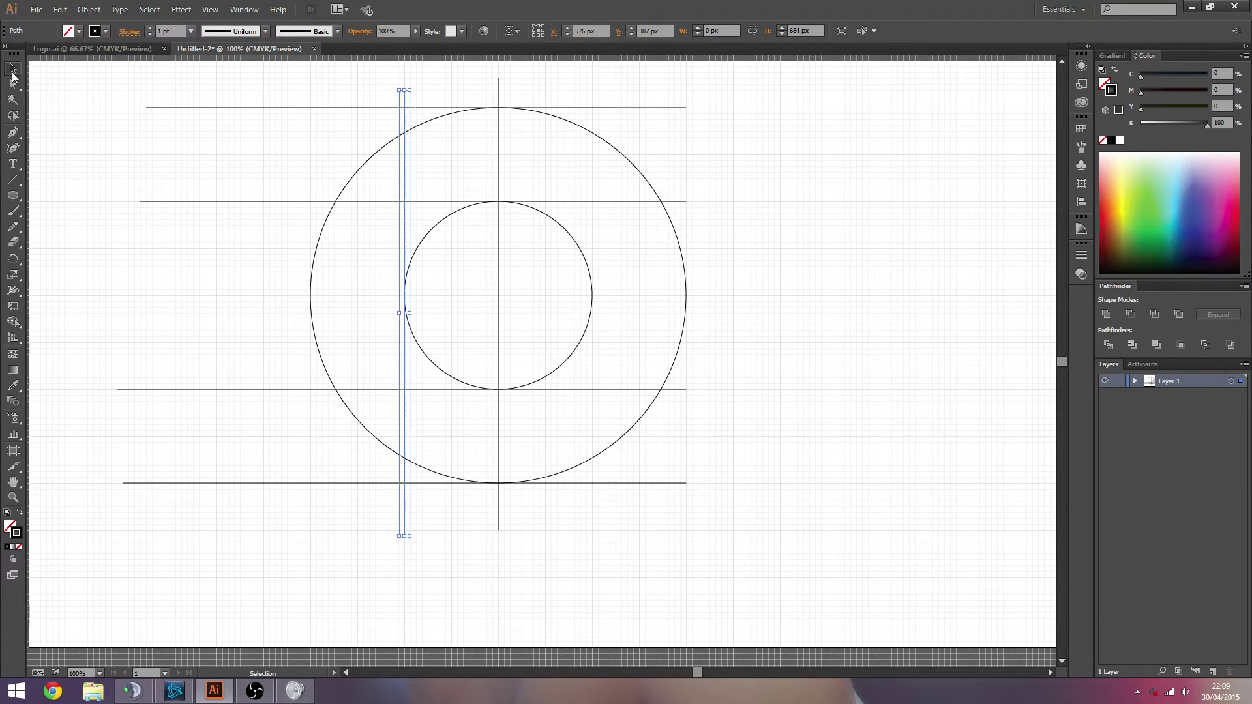
left_click(221, 266)
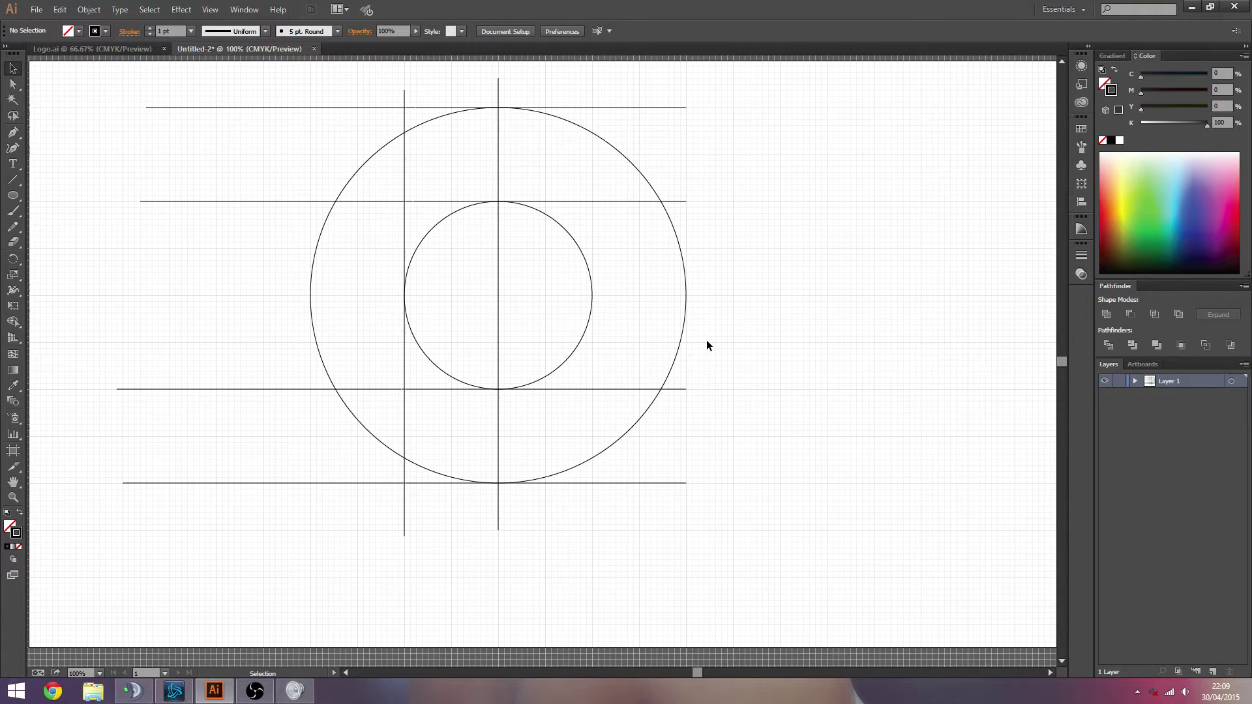
key("ctrl+a")
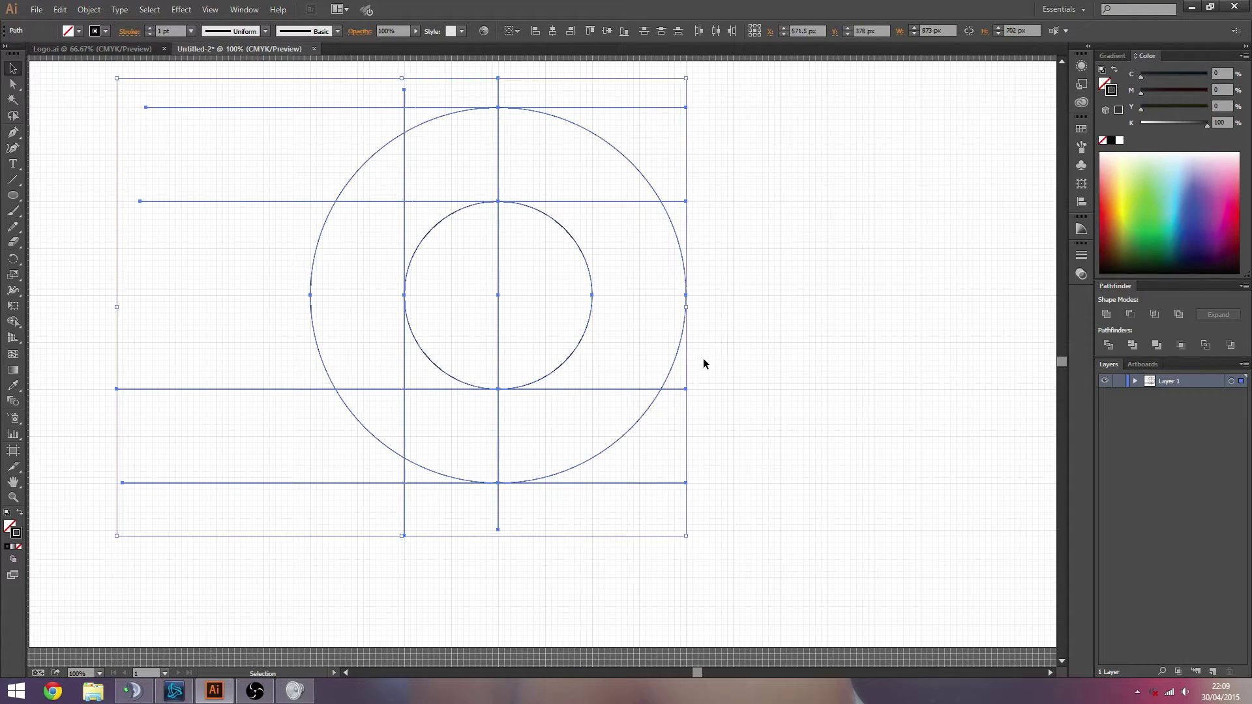
- Split off an upper-right ring segment with Shape Builder, try a black fill, then undo it
left_click(13, 322)
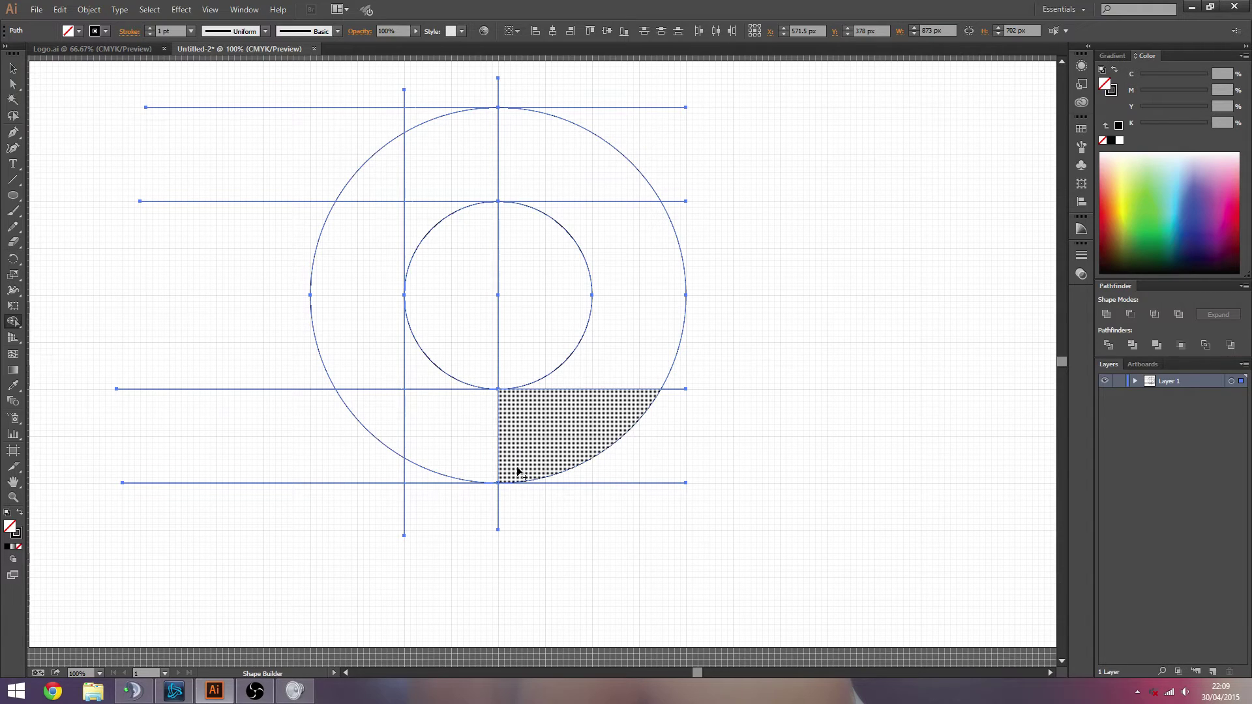
left_click(569, 175)
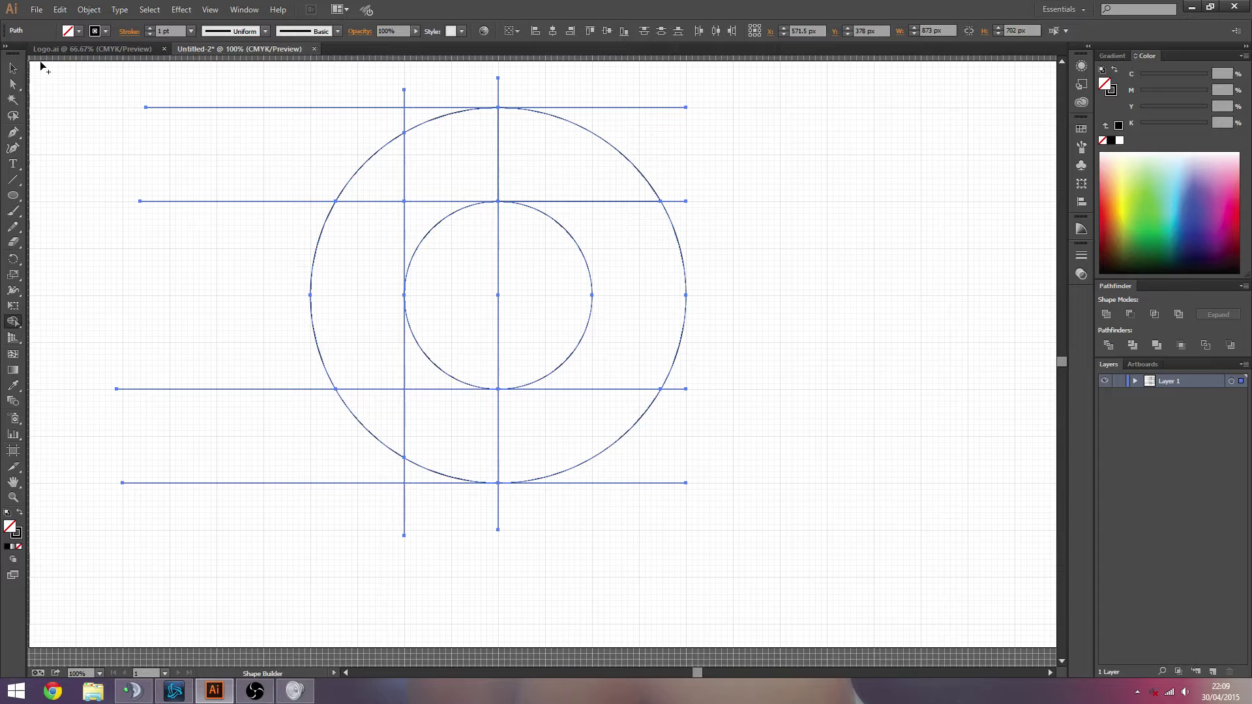
left_click(13, 68)
left_click(595, 173)
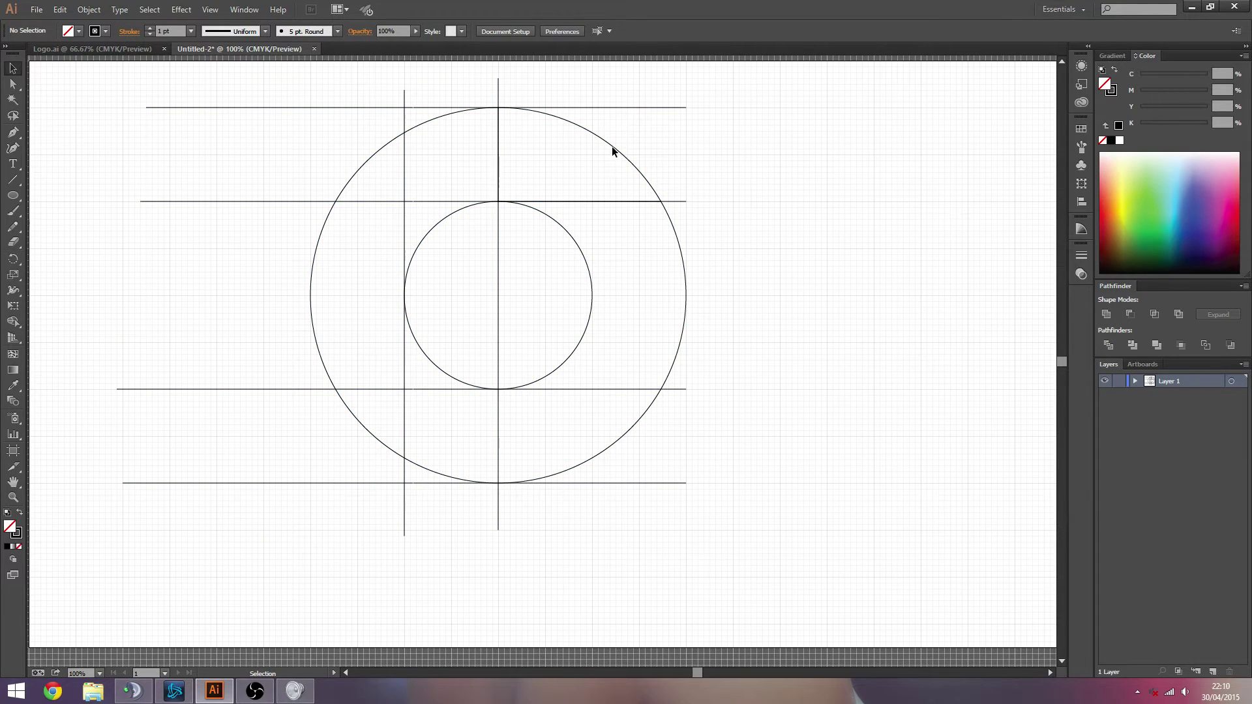
left_click(611, 147)
left_click(21, 514)
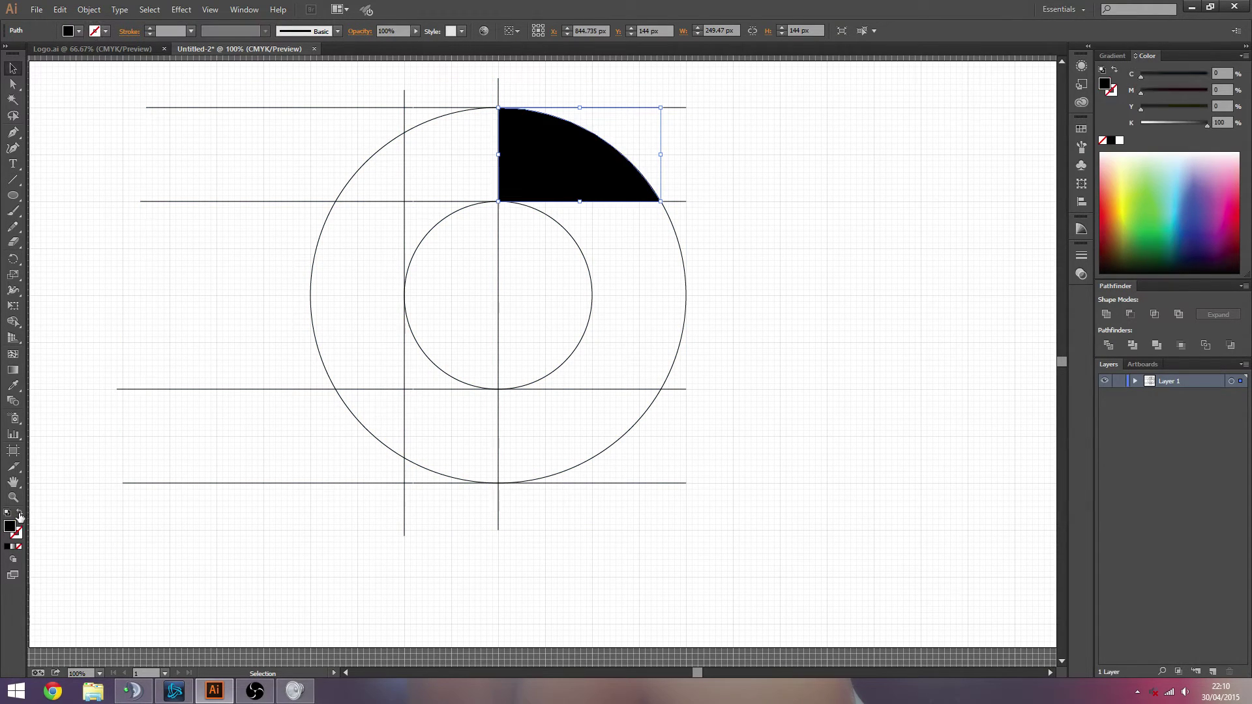
left_click(803, 316)
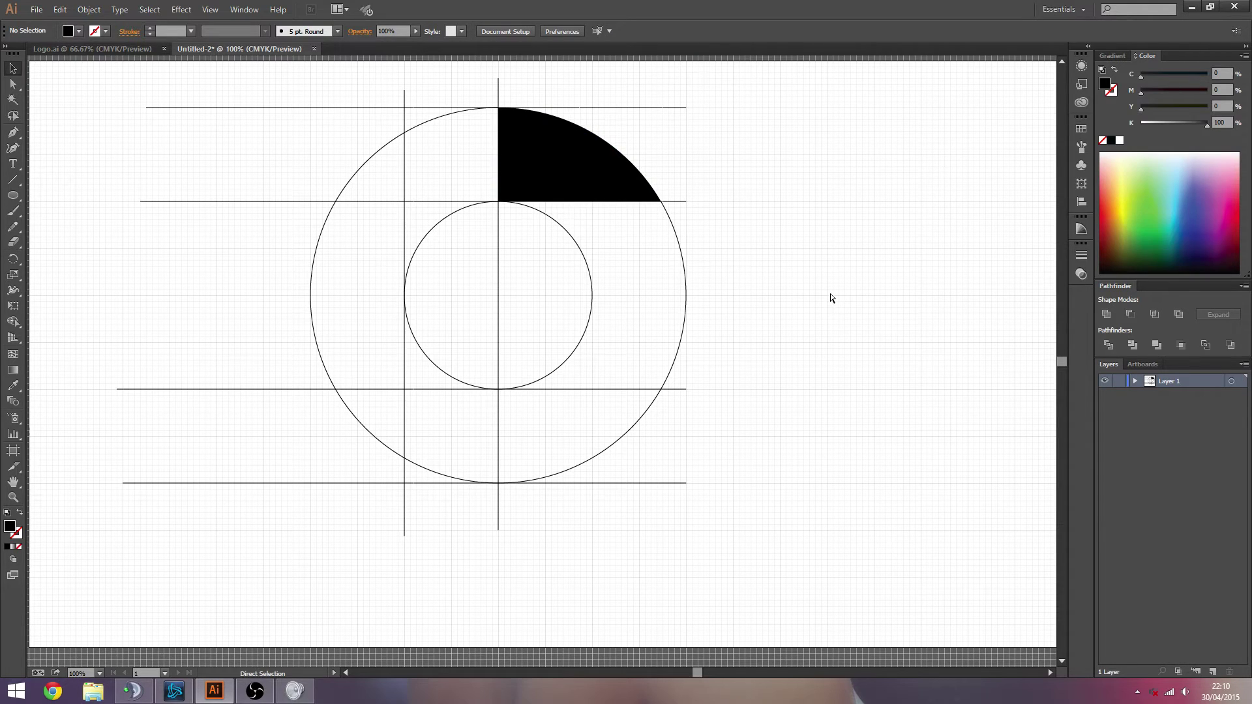
key("ctrl+z")
key("ctrl+a")
key("v")
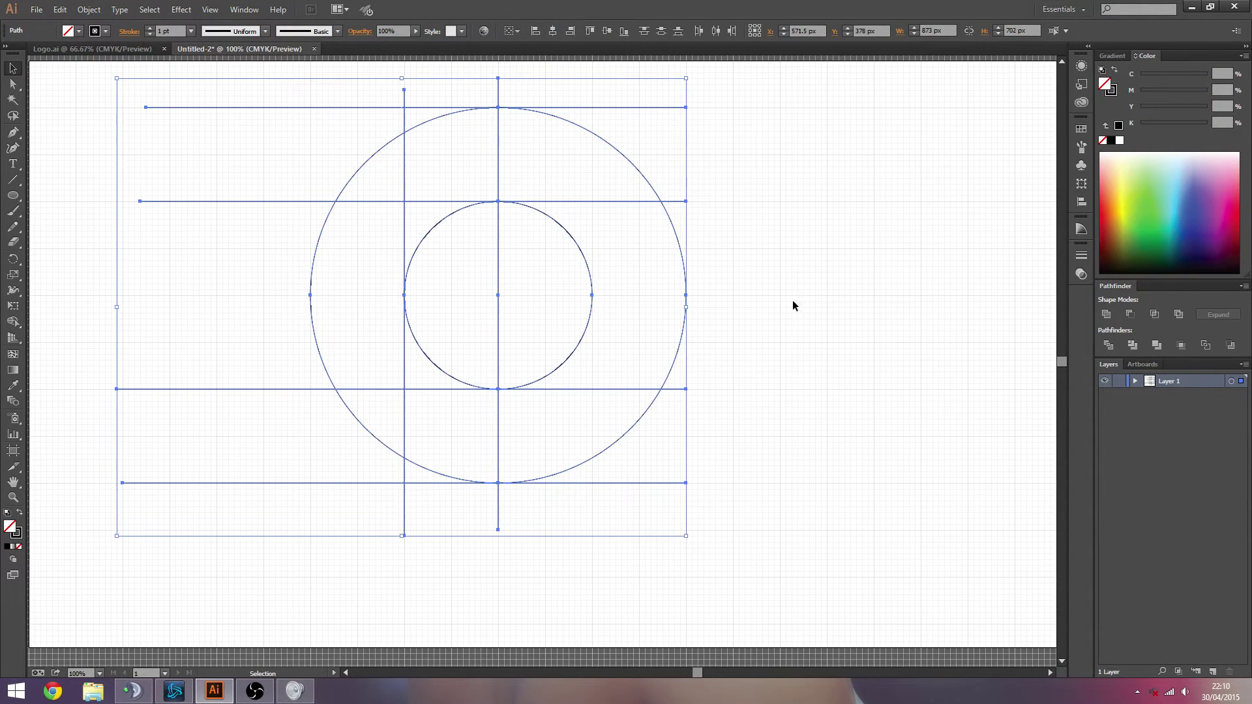
- Shape Builder-drag across the top and bottom ring regions to merge them into one D shape
left_click(12, 322)
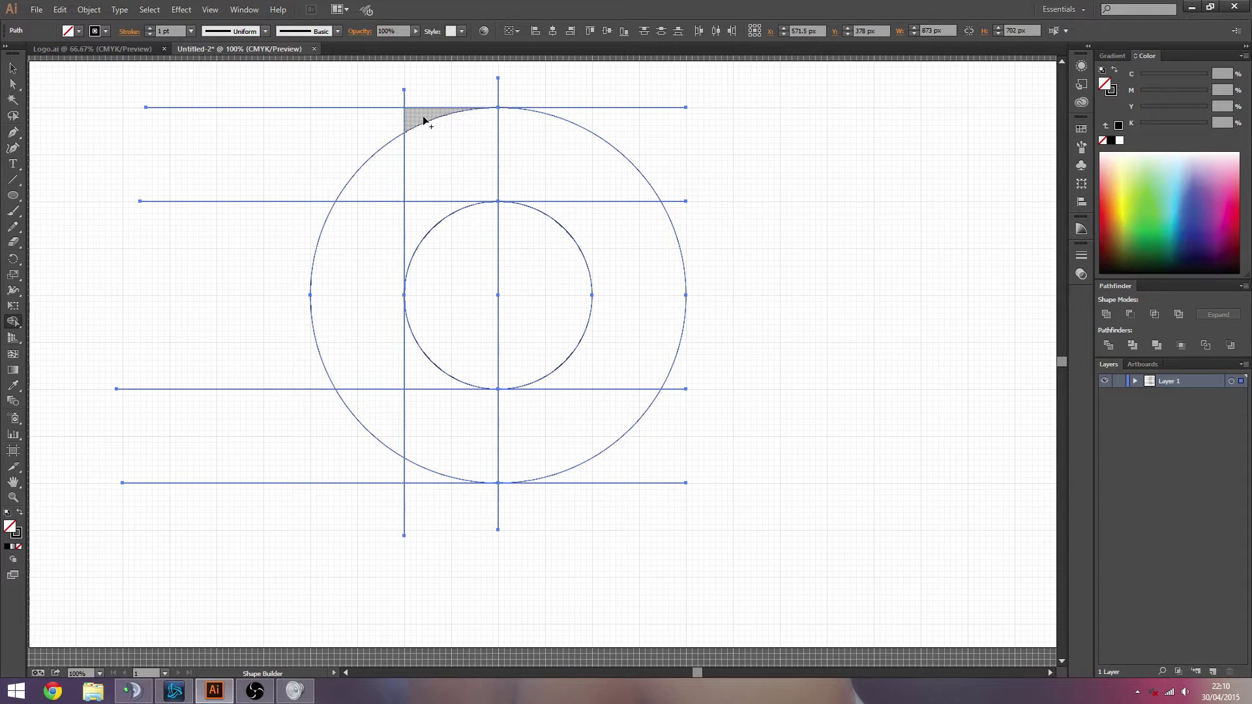
mouse_move(425, 120)
left_mouse_down()
mouse_move(443, 148)
mouse_move(485, 160)
mouse_move(580, 164)
mouse_move(654, 261)
left_mouse_up()
mouse_move(637, 358)
left_mouse_down()
mouse_move(596, 433)
mouse_move(450, 447)
mouse_move(423, 475)
mouse_move(431, 464)
left_mouse_up()
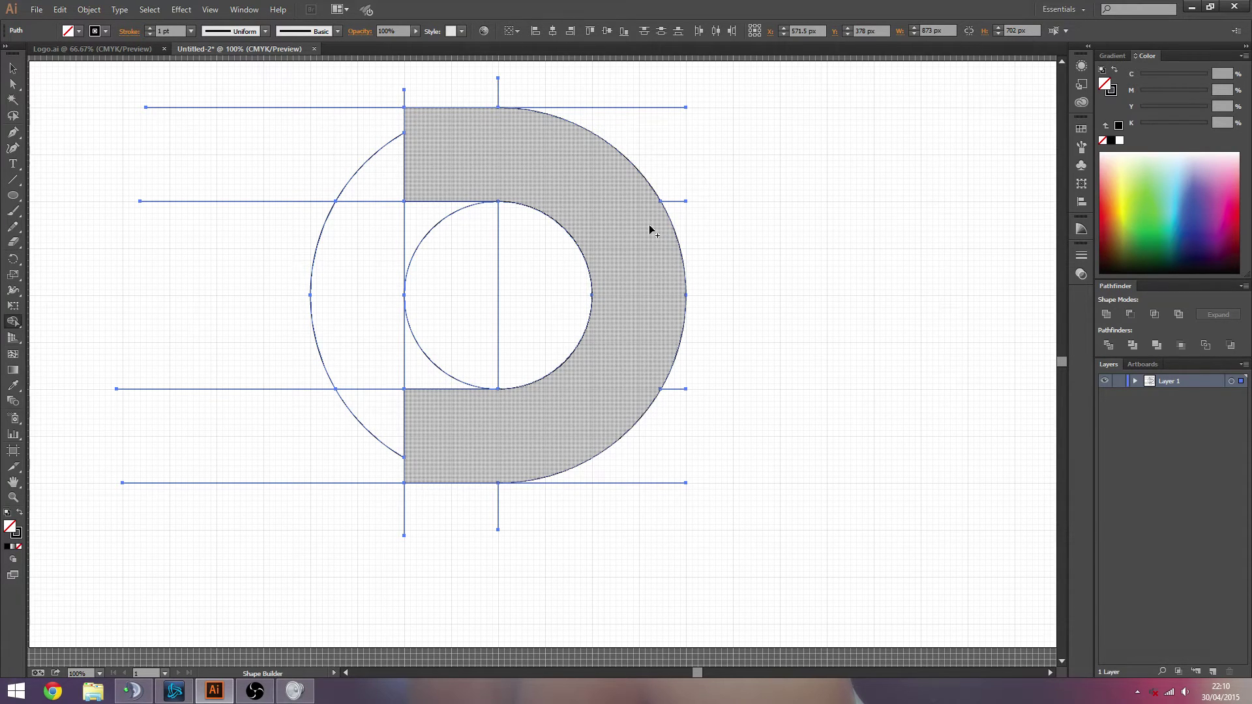
- Compare against Logo.ai, then return to Untitled-2 and clear the selection
left_click(92, 49)
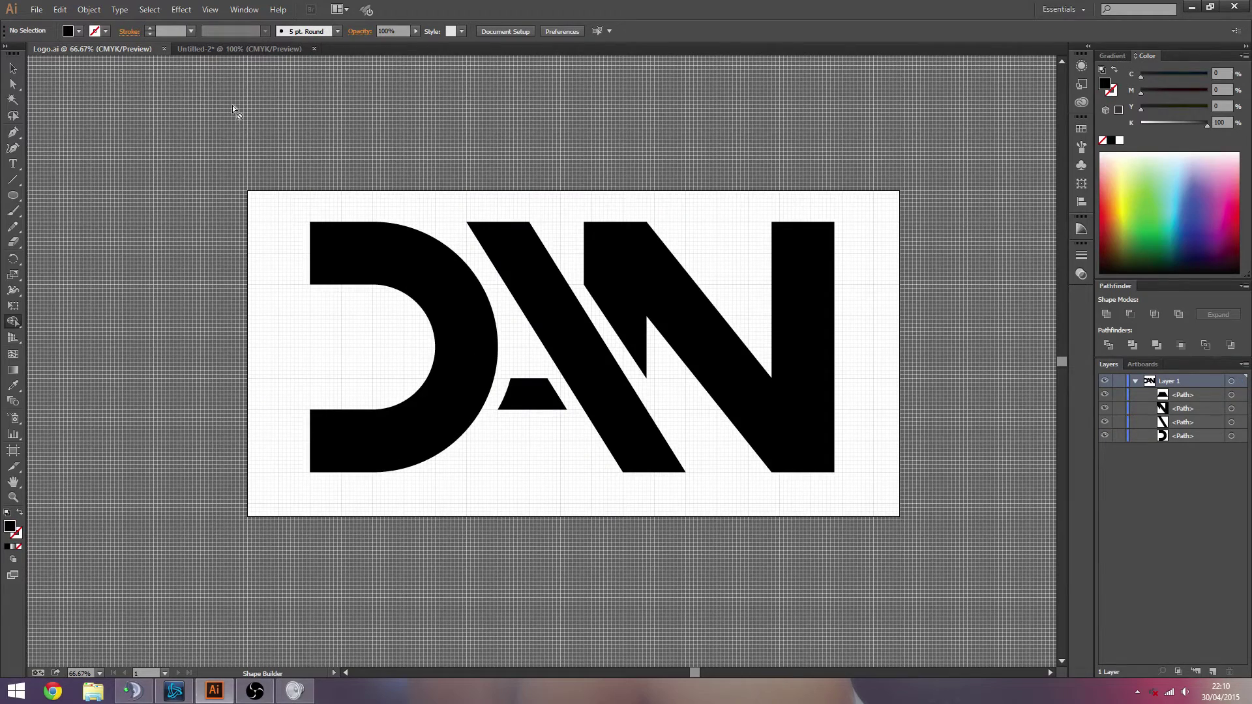
left_click(240, 49)
key("v")
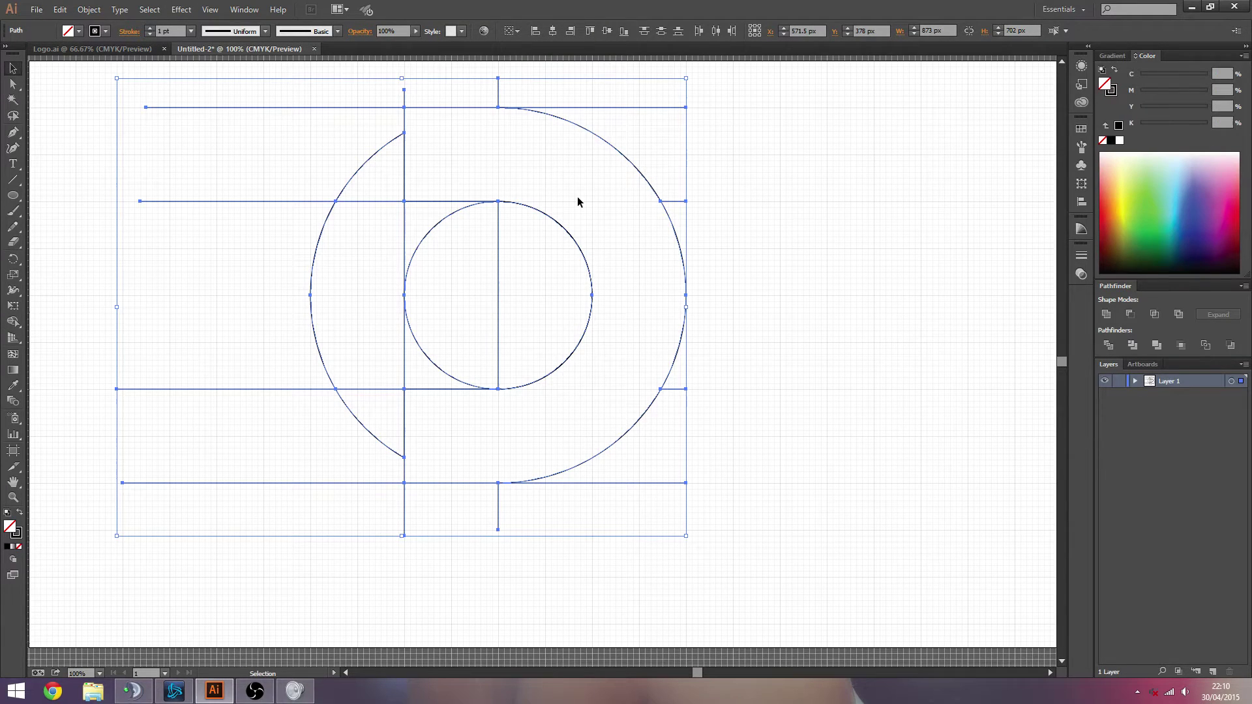
left_click(801, 261)
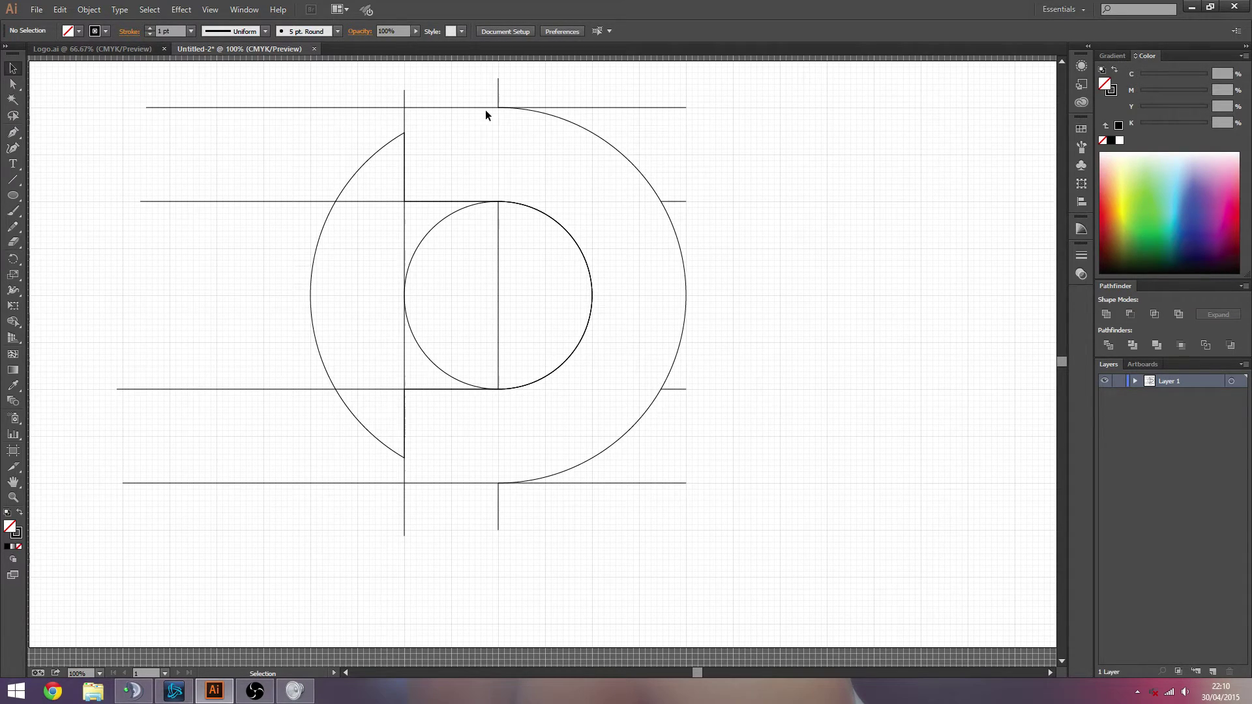
- Scroll the canvas to inspect the D outline, checking Logo.ai once more before returning
scroll(492, 455, "down", 2)
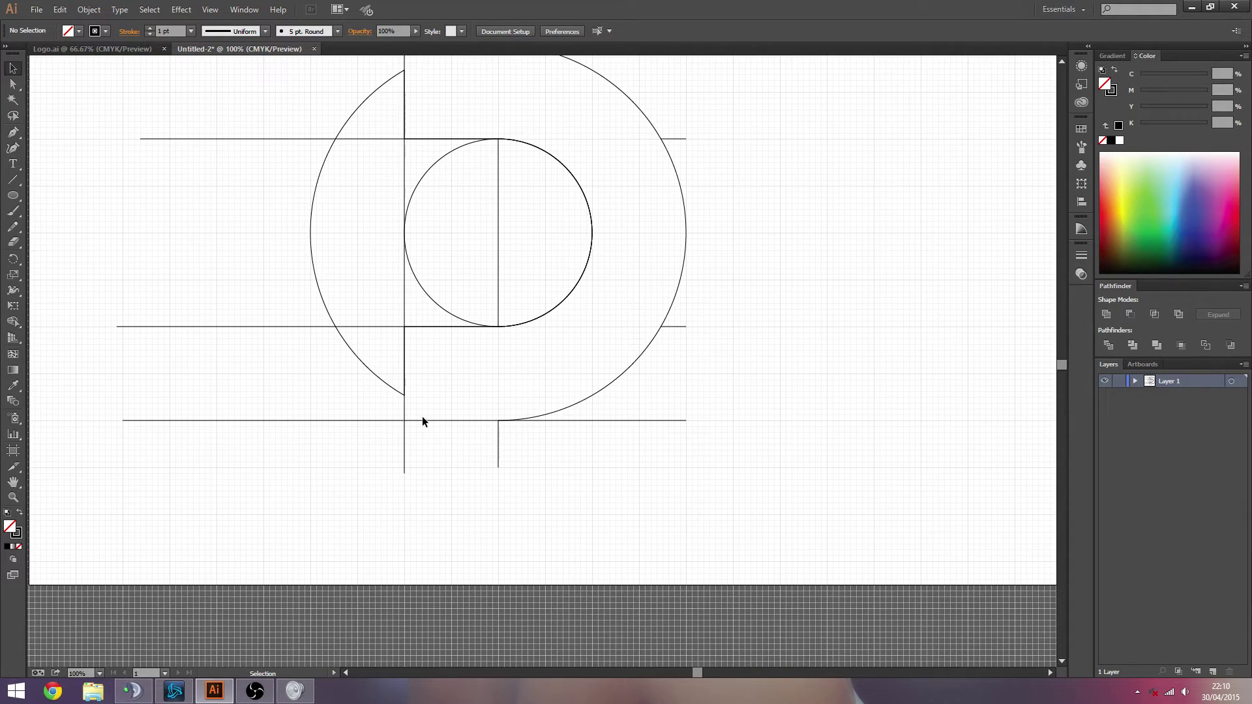
scroll(464, 541, "up", 3)
scroll(466, 541, "down", 2)
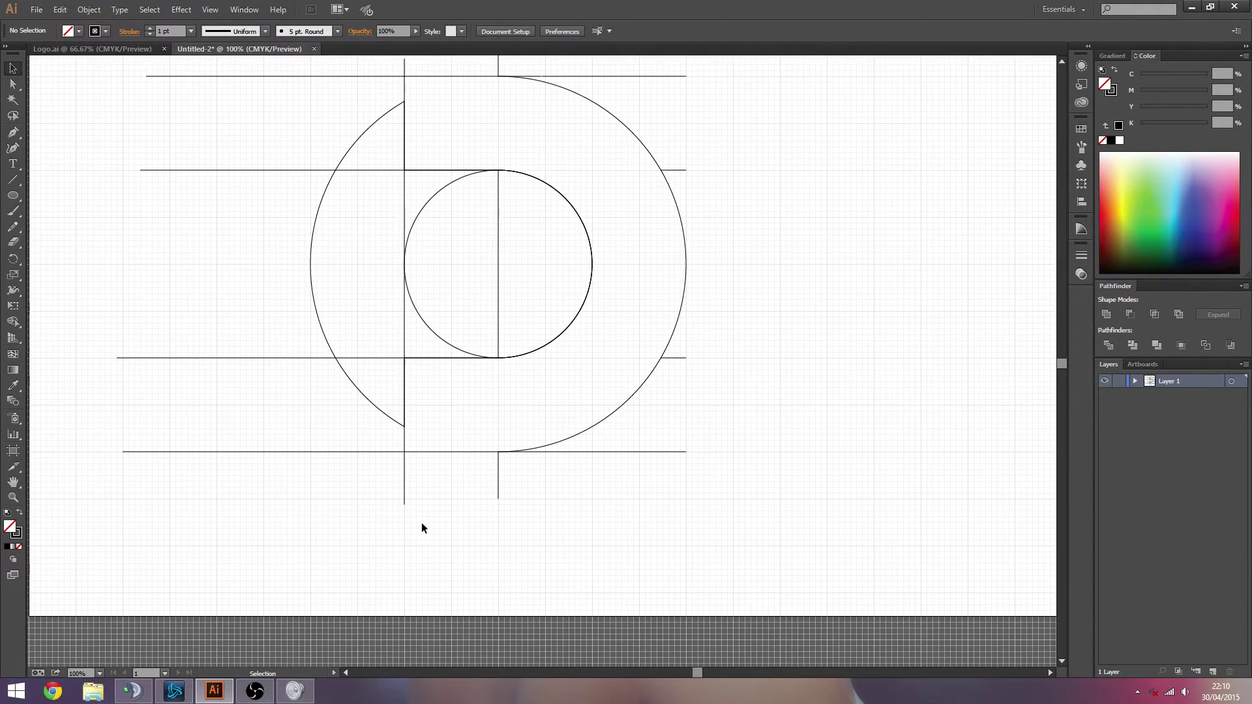
scroll(347, 450, "up", 2)
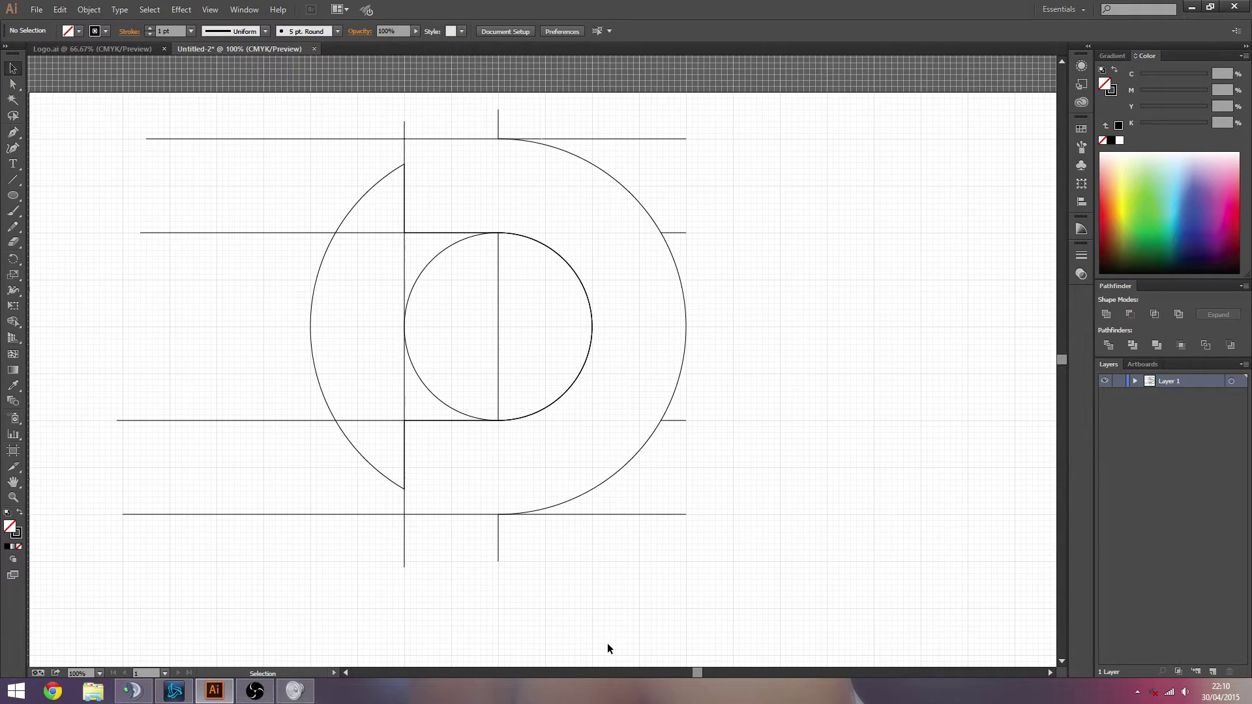
scroll(702, 512, "up", 1)
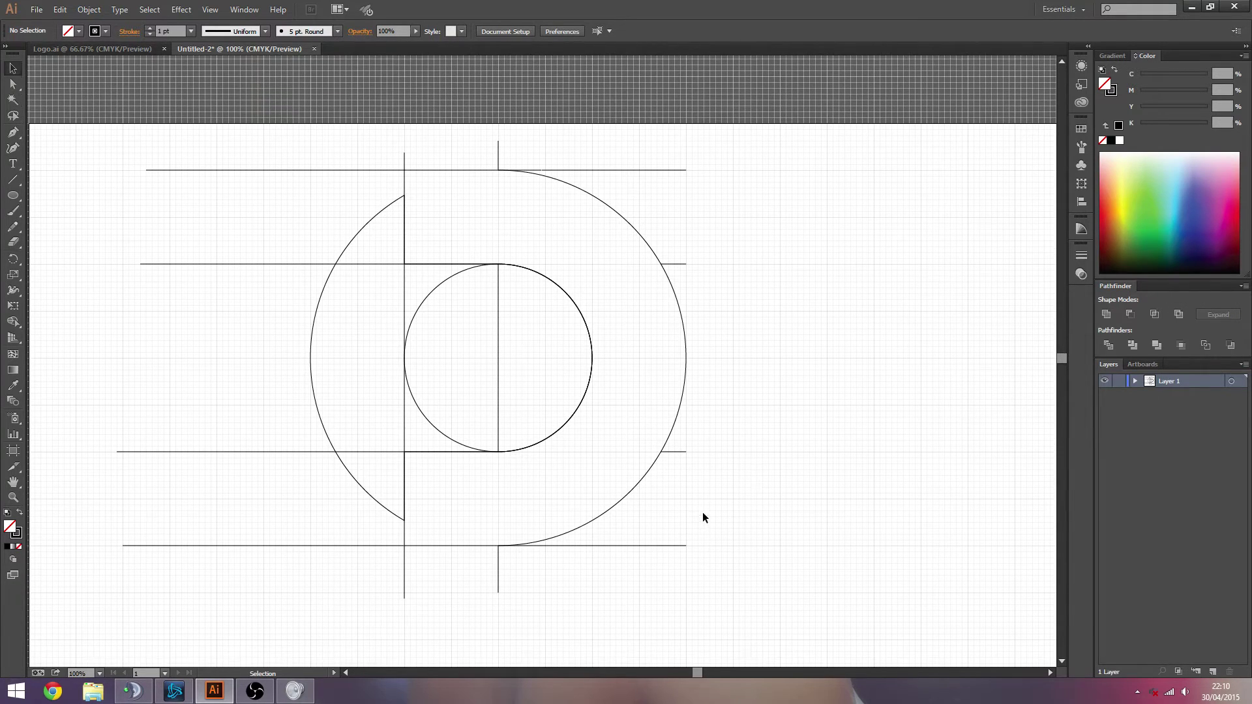
scroll(718, 422, "down", 2)
scroll(689, 400, "up", 1)
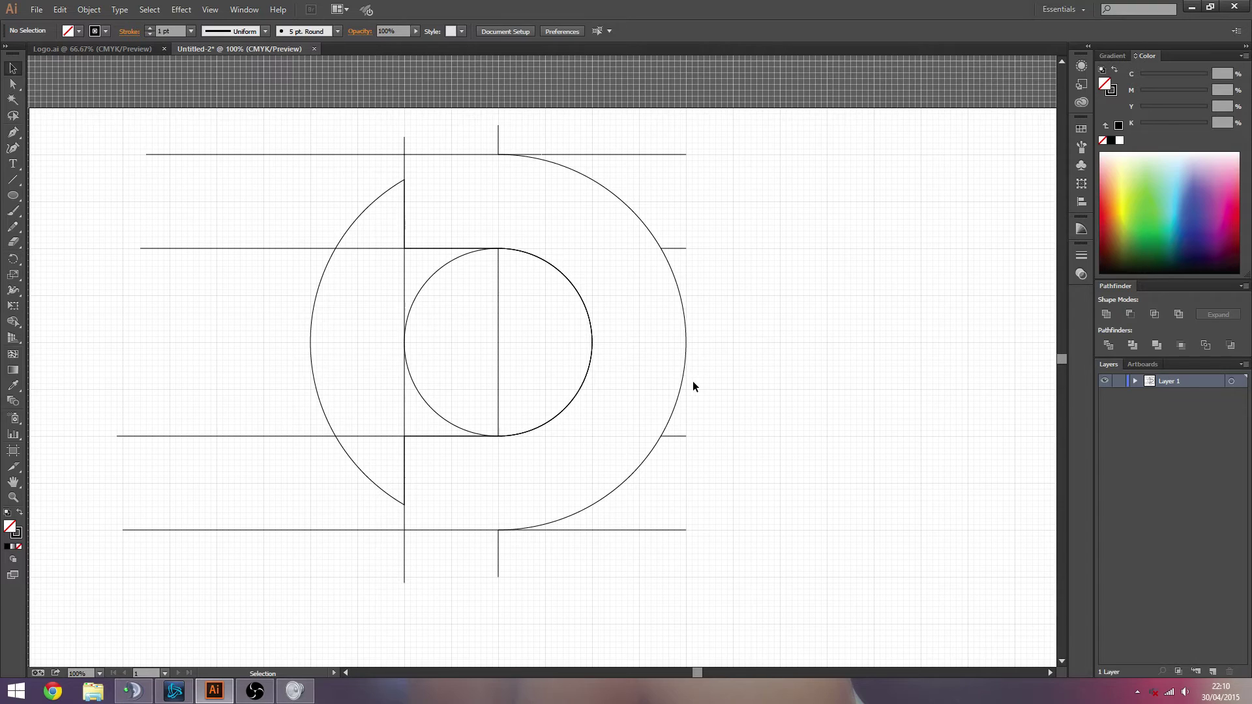
left_click(114, 44)
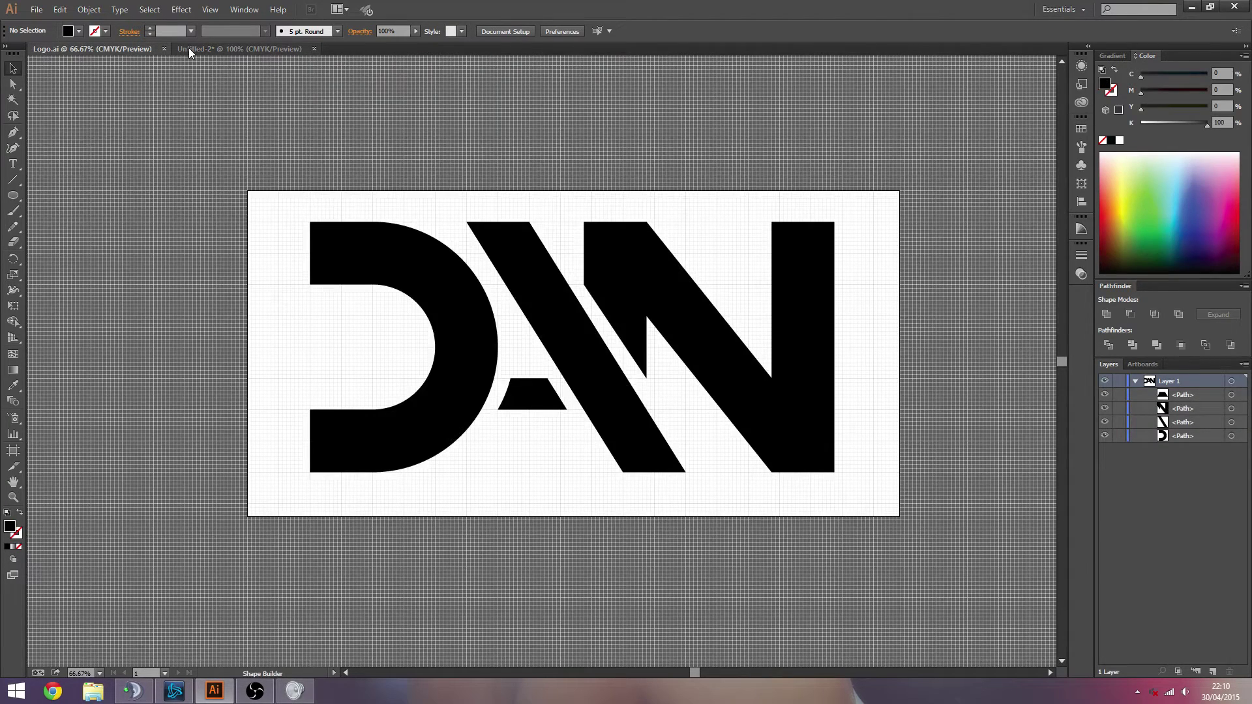
left_click(203, 49)
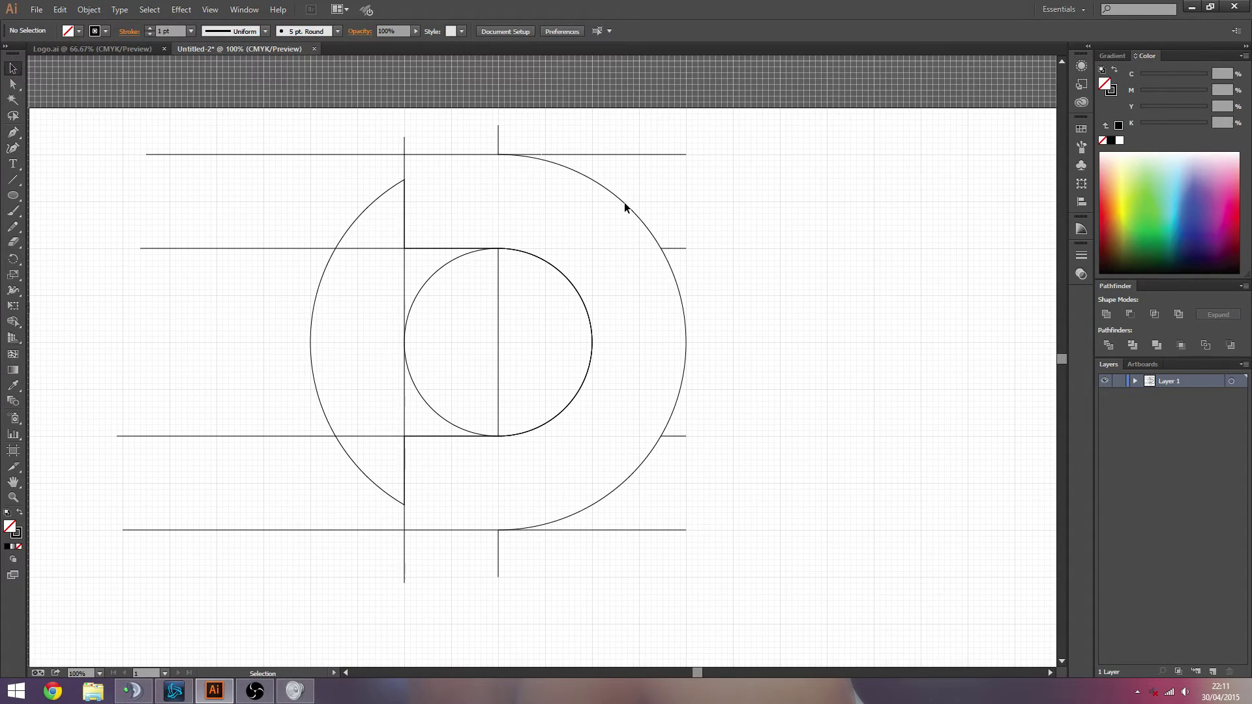
- Select the D outline and swap to a solid black fill with no stroke
left_click(648, 221)
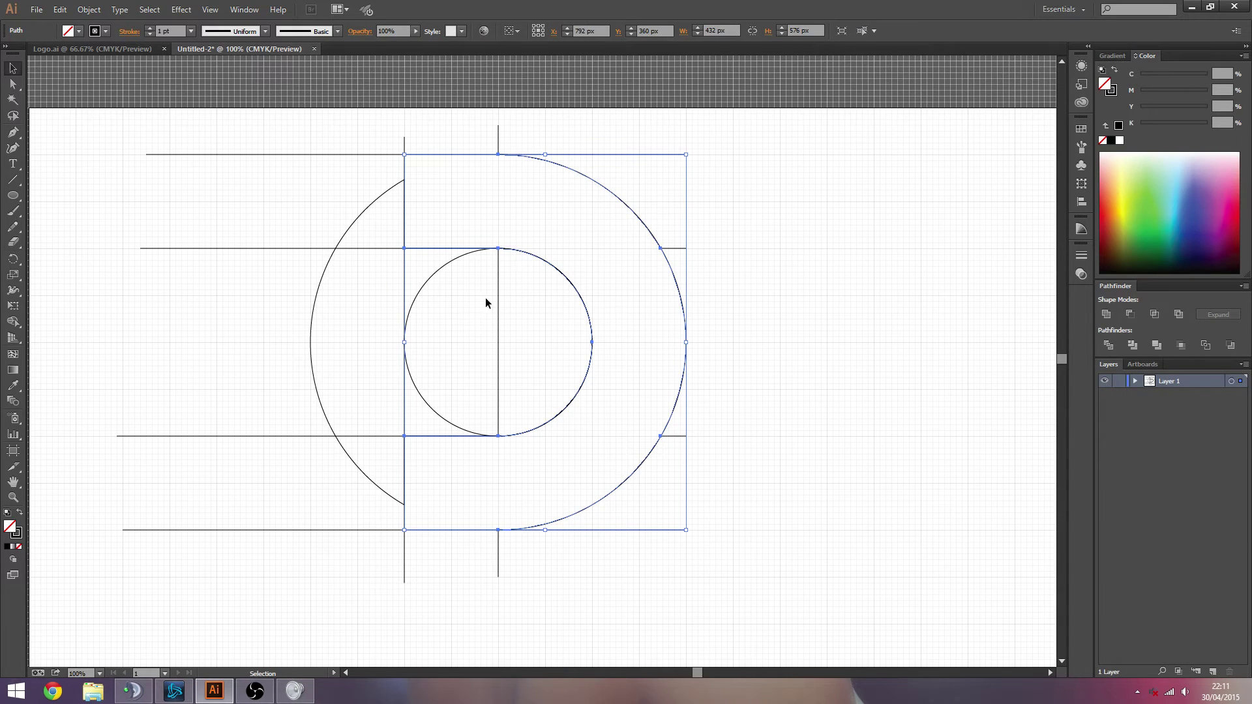
key("a")
left_click(600, 225)
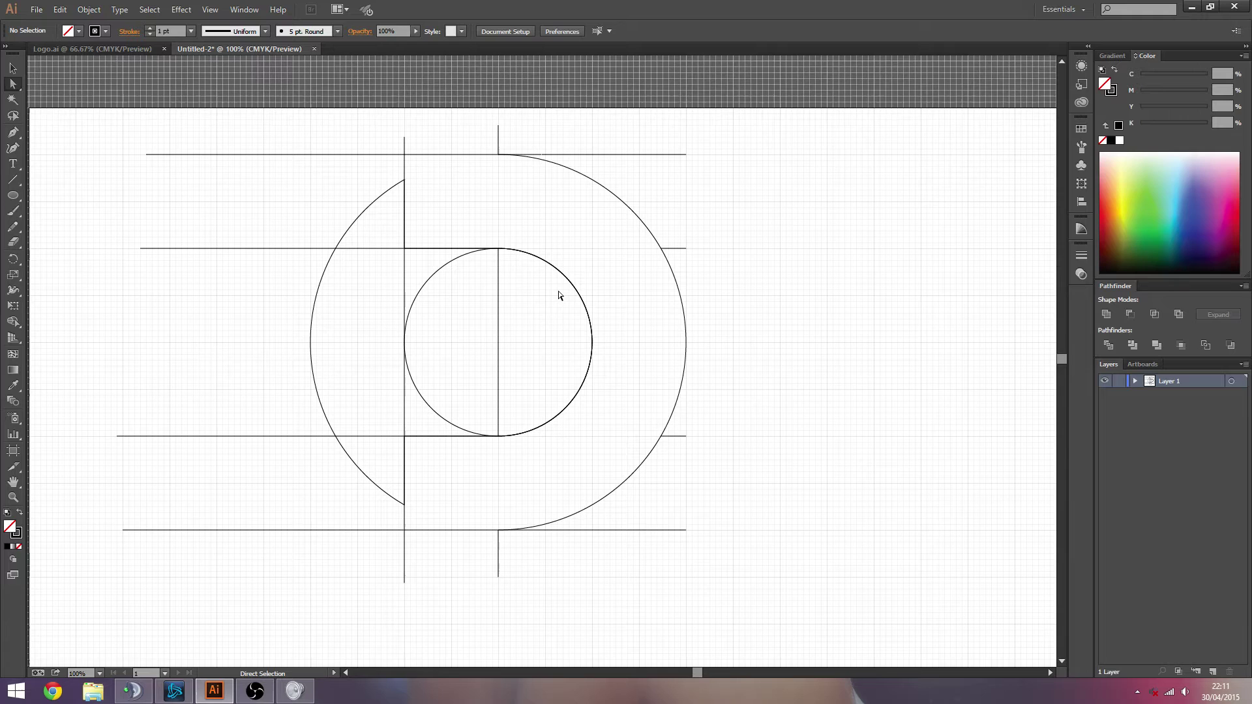
left_click(621, 203)
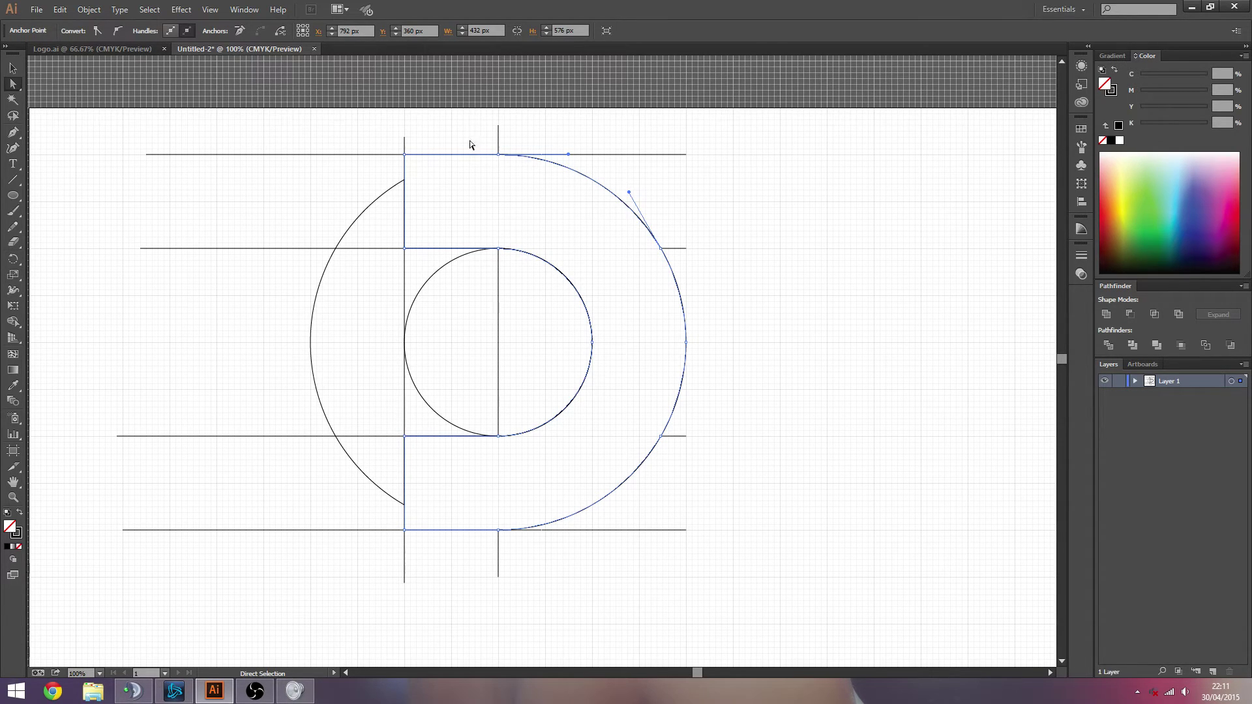
left_click(20, 513)
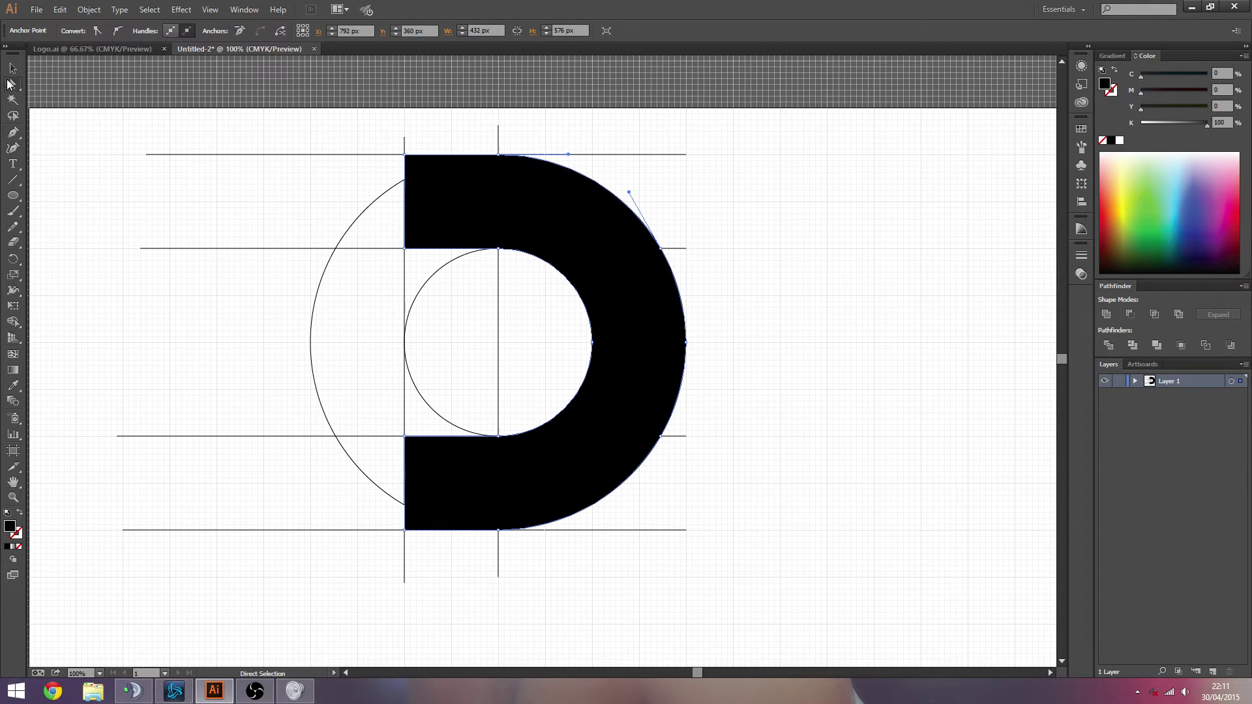
key("v")
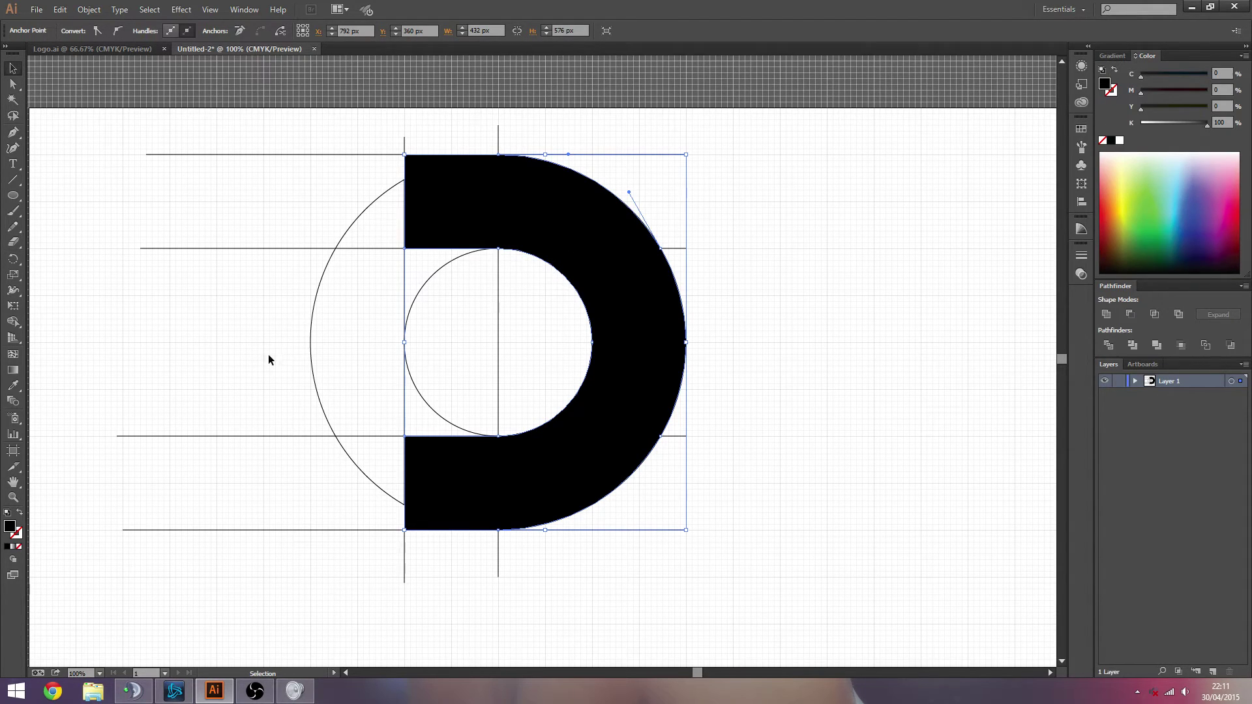
- Move the D aside, then marquee-select and delete all construction lines and circles
left_click_drag(450, 210, 908, 216)
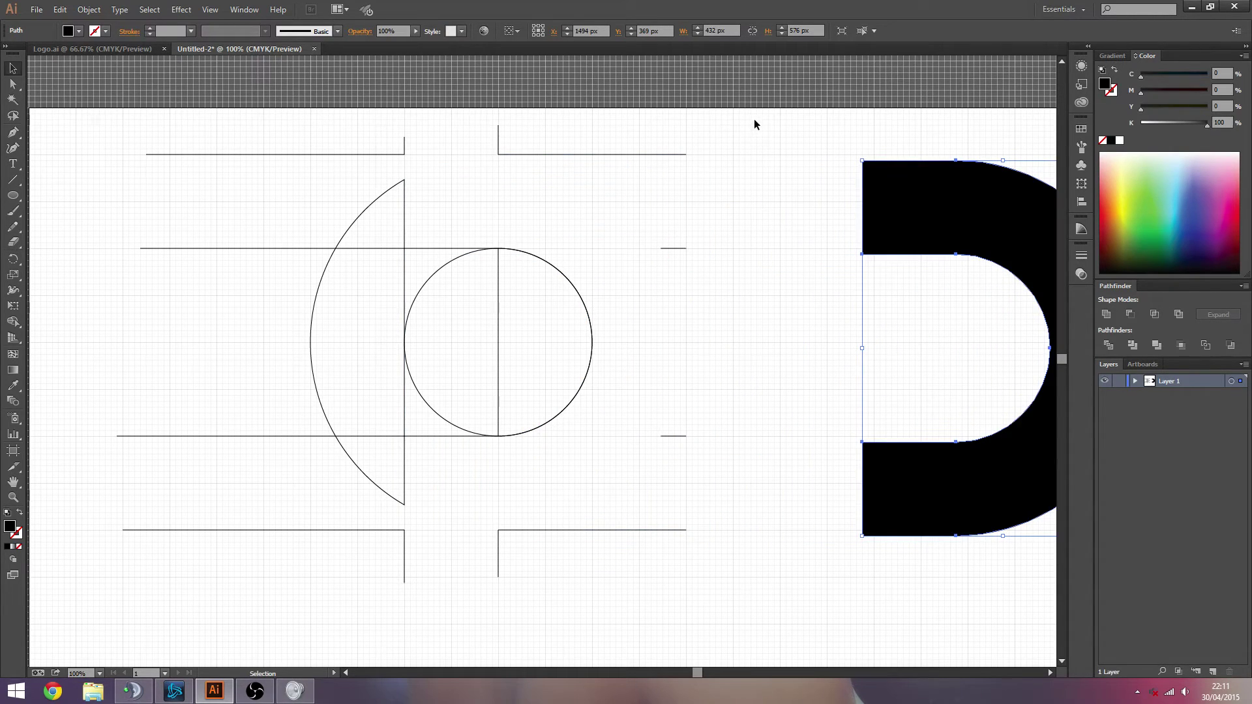
mouse_move(757, 108)
left_mouse_down()
mouse_move(389, 440)
mouse_move(72, 616)
left_mouse_up()
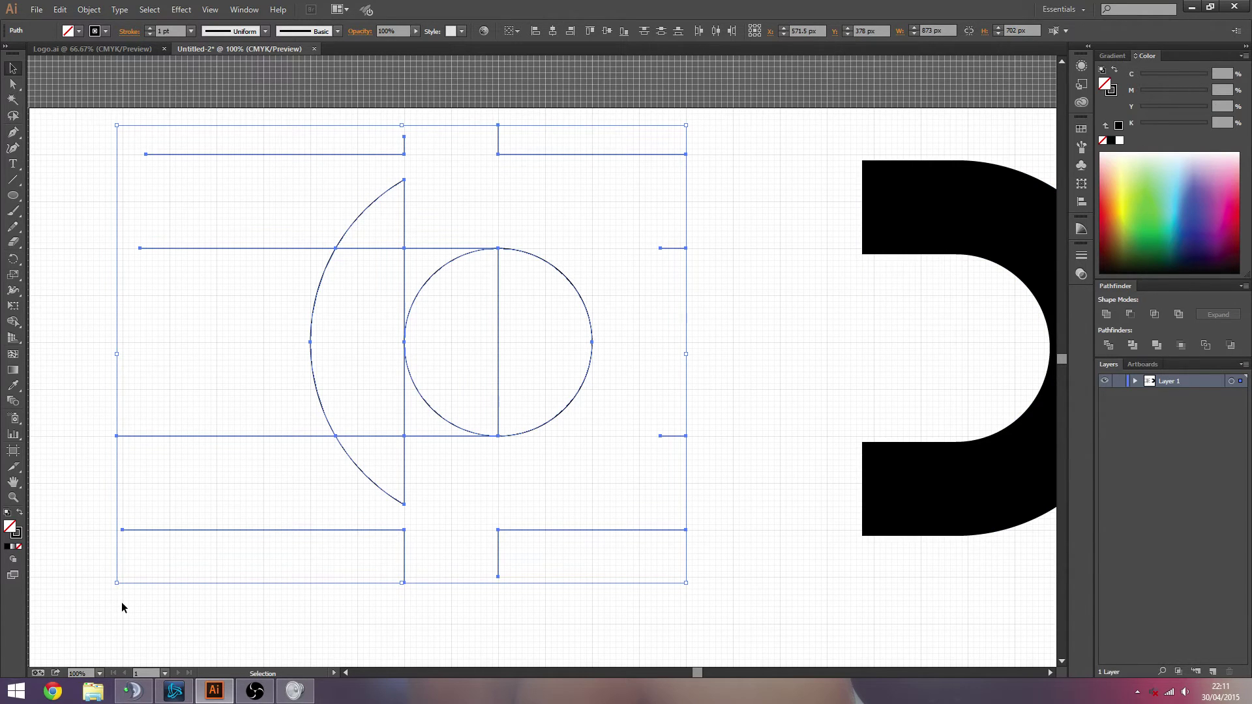
key("Delete")
- Bring the black D back onto the artboard and position it toward the left
left_click_drag(949, 236, 450, 207)
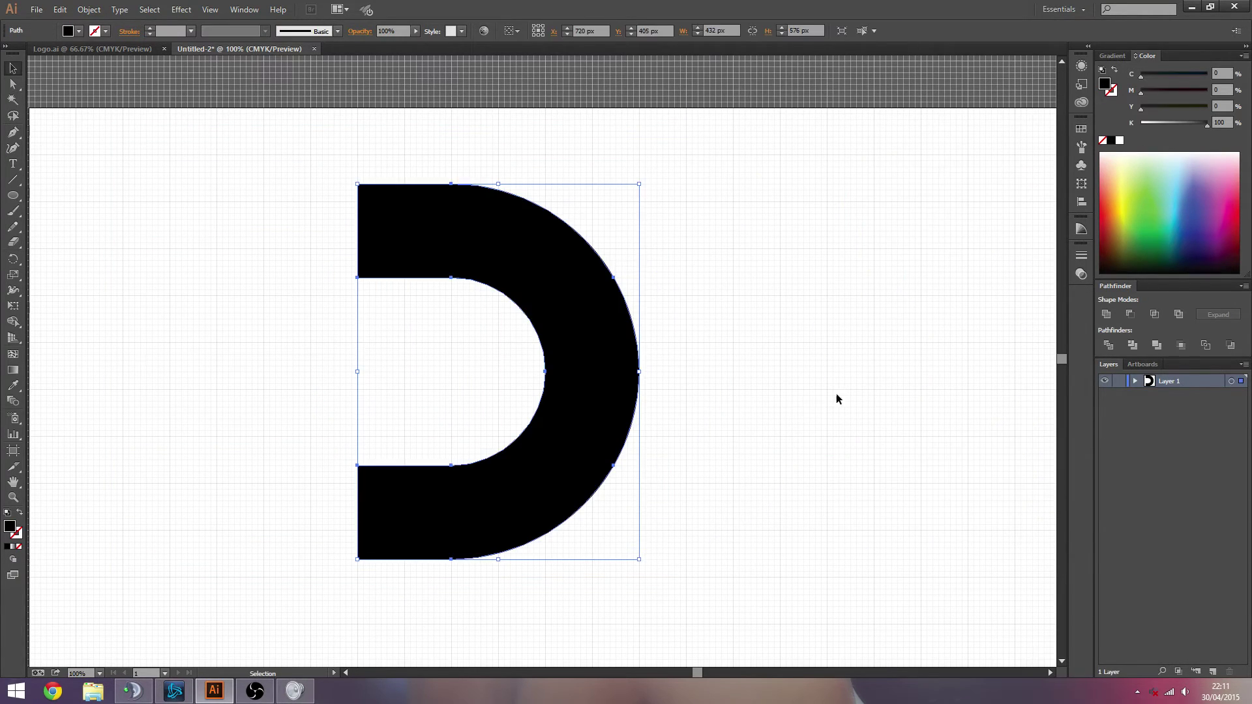
left_click(789, 388)
left_click_drag(587, 391, 581, 461)
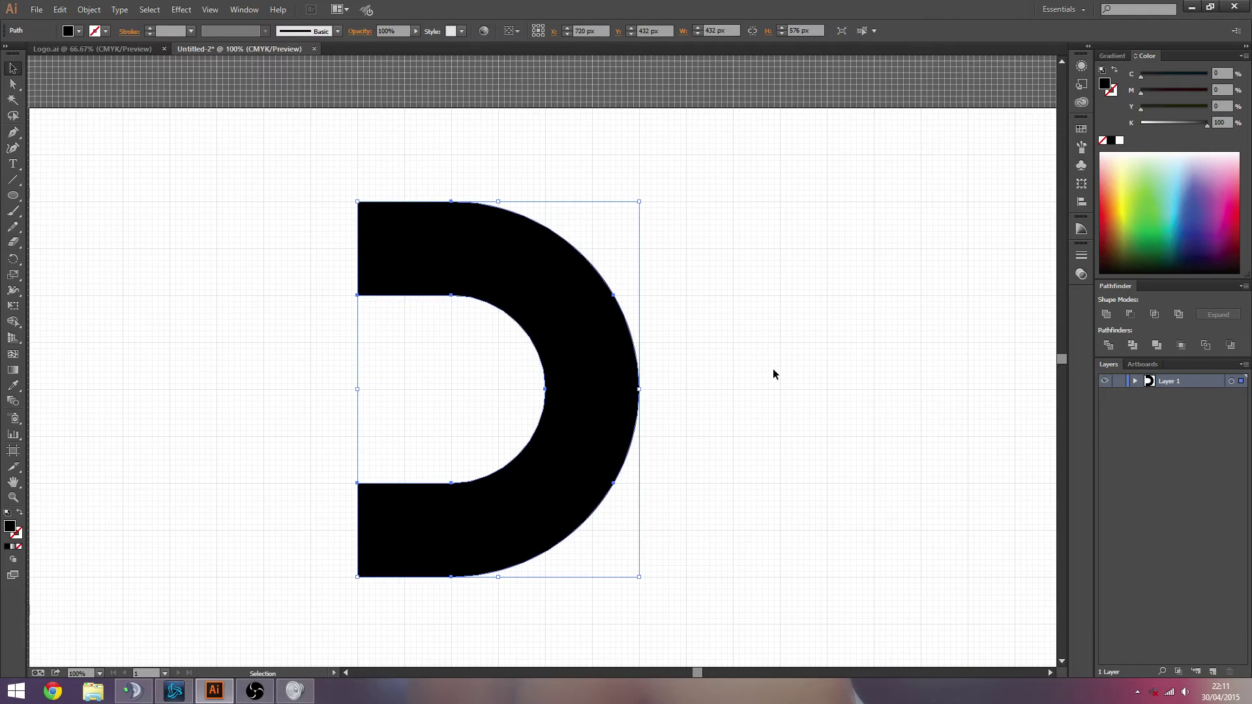
left_click(654, 394)
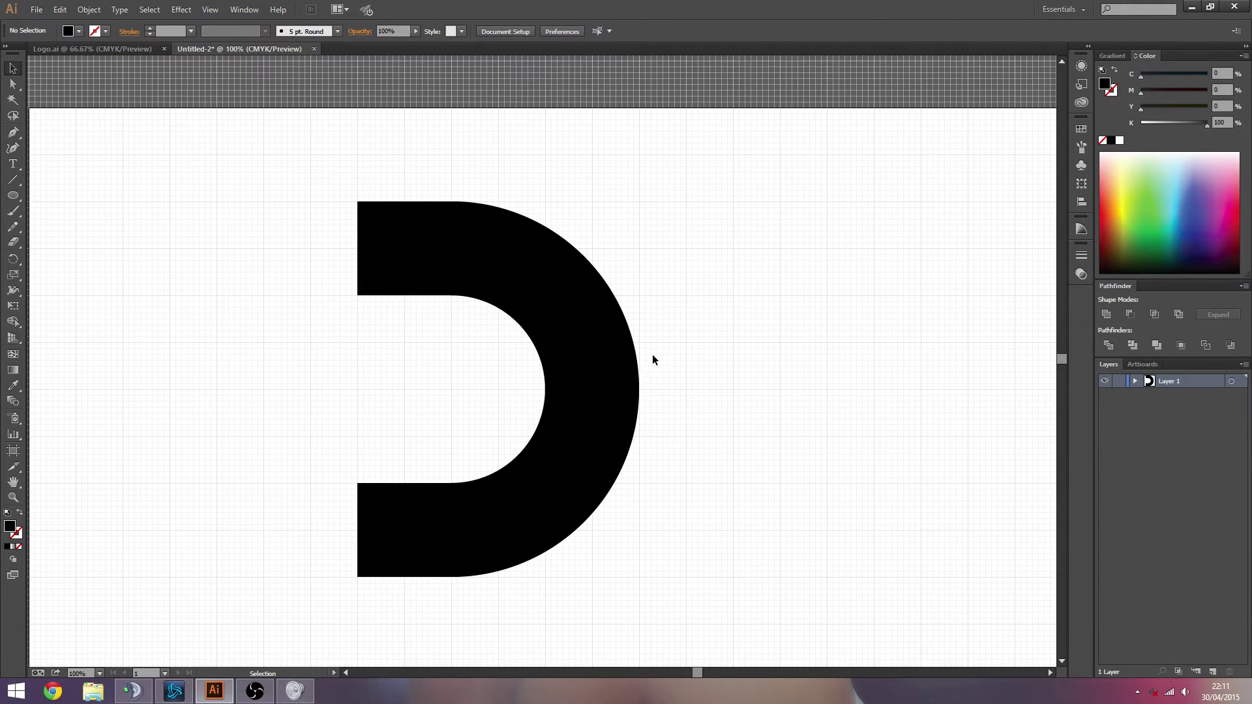
left_click_drag(599, 417, 504, 370)
left_click(675, 383)
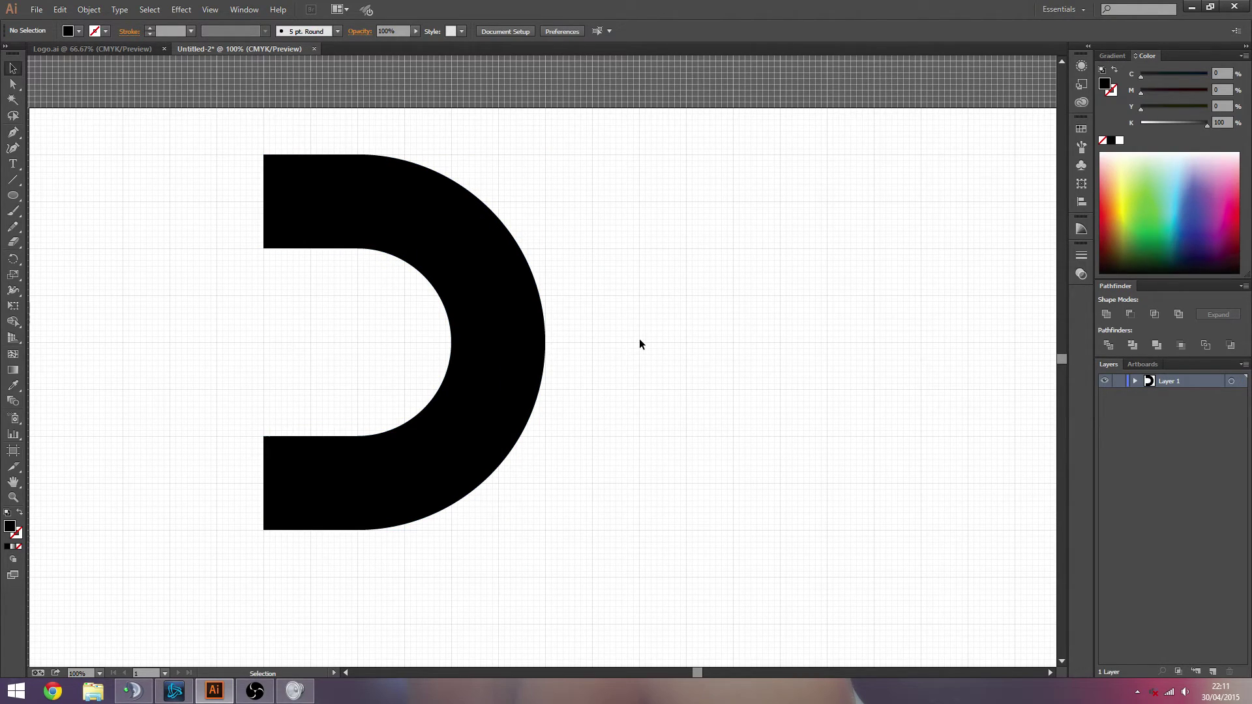
left_click_drag(500, 363, 459, 339)
left_click(533, 377)
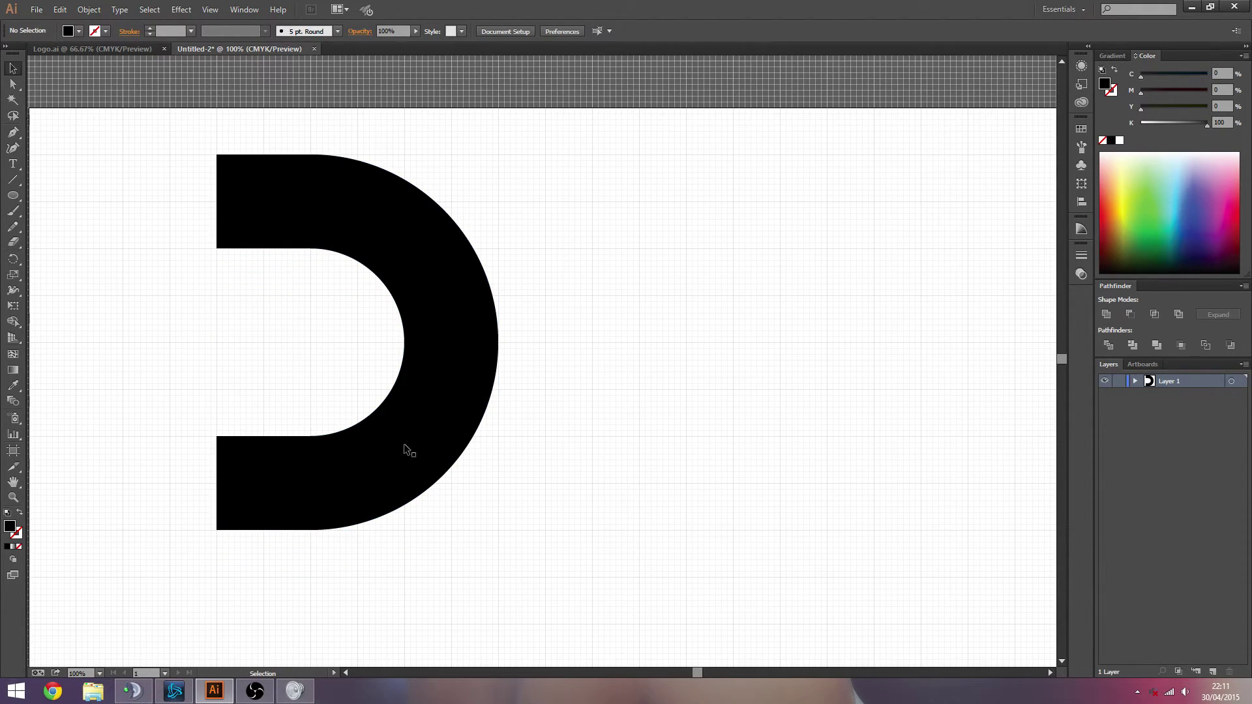
left_click_drag(461, 358, 413, 358)
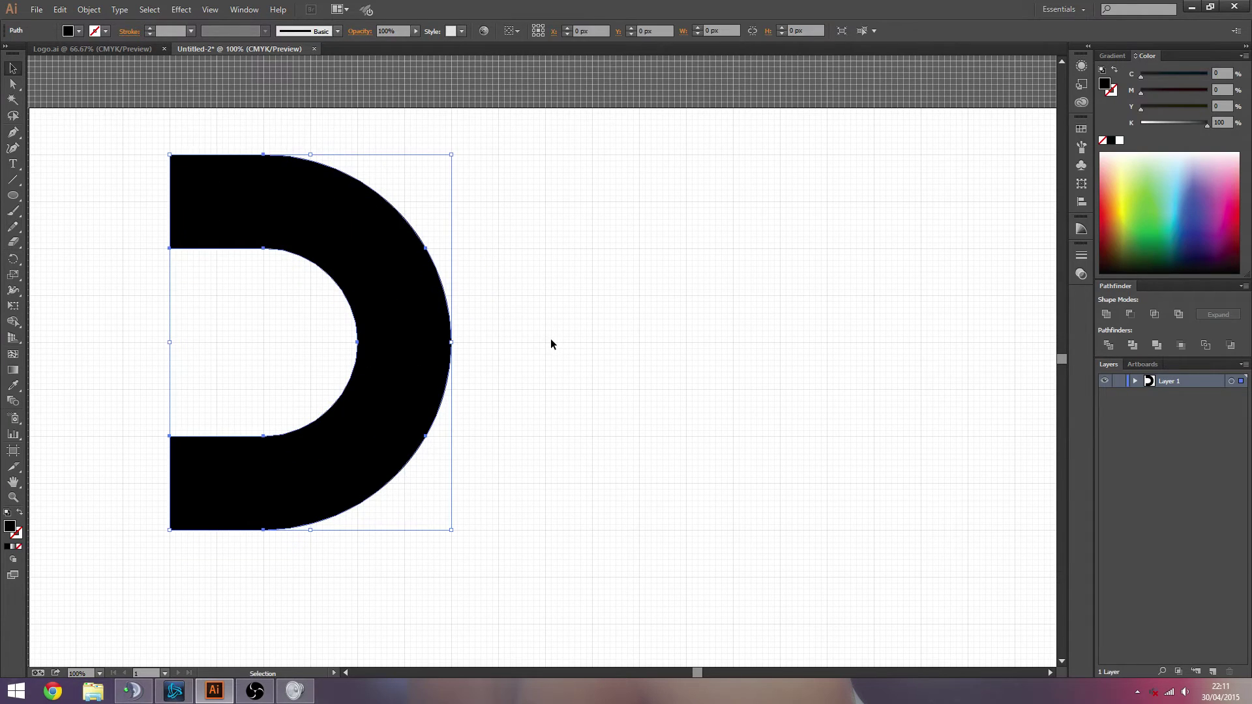
left_click(549, 343)
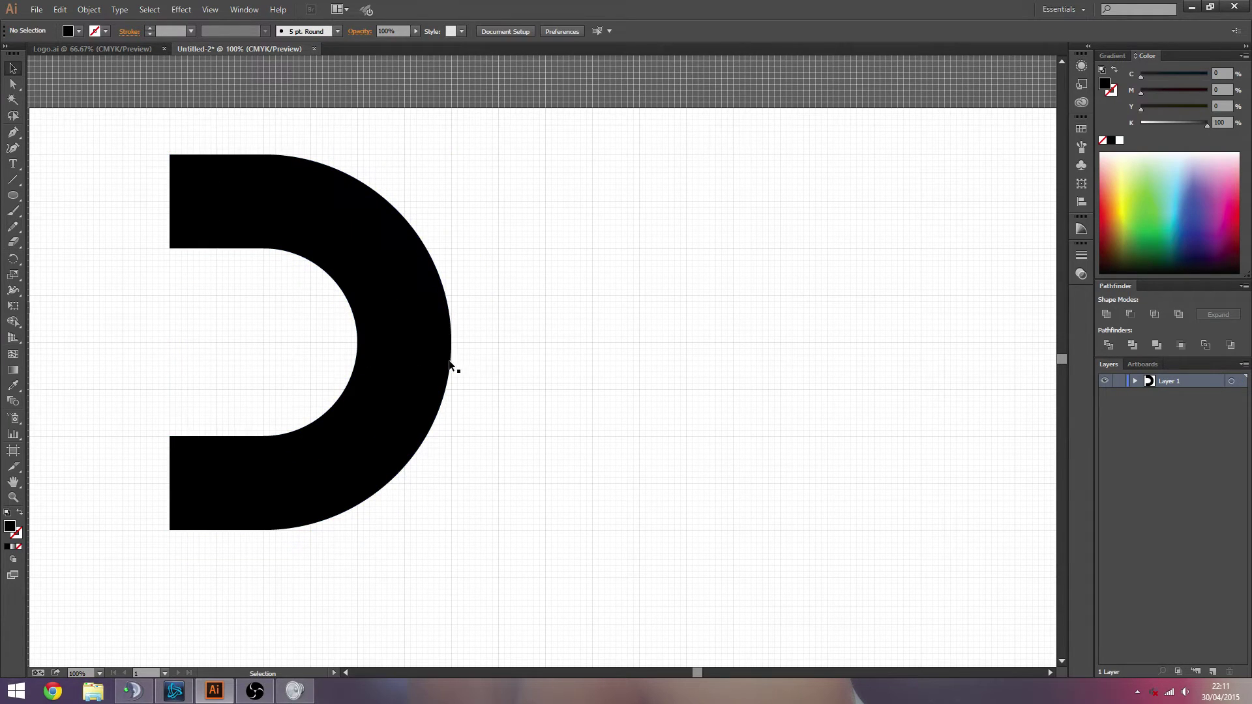
left_click(120, 48)
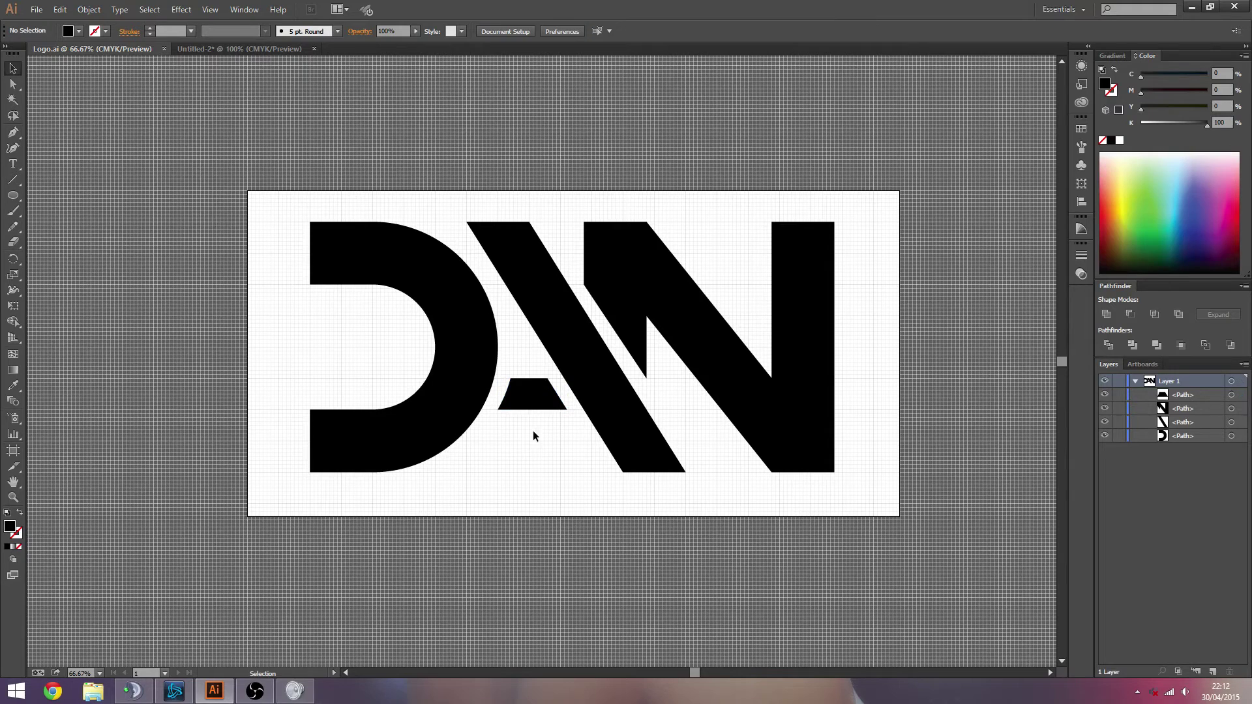
key("z")
left_click(500, 400)
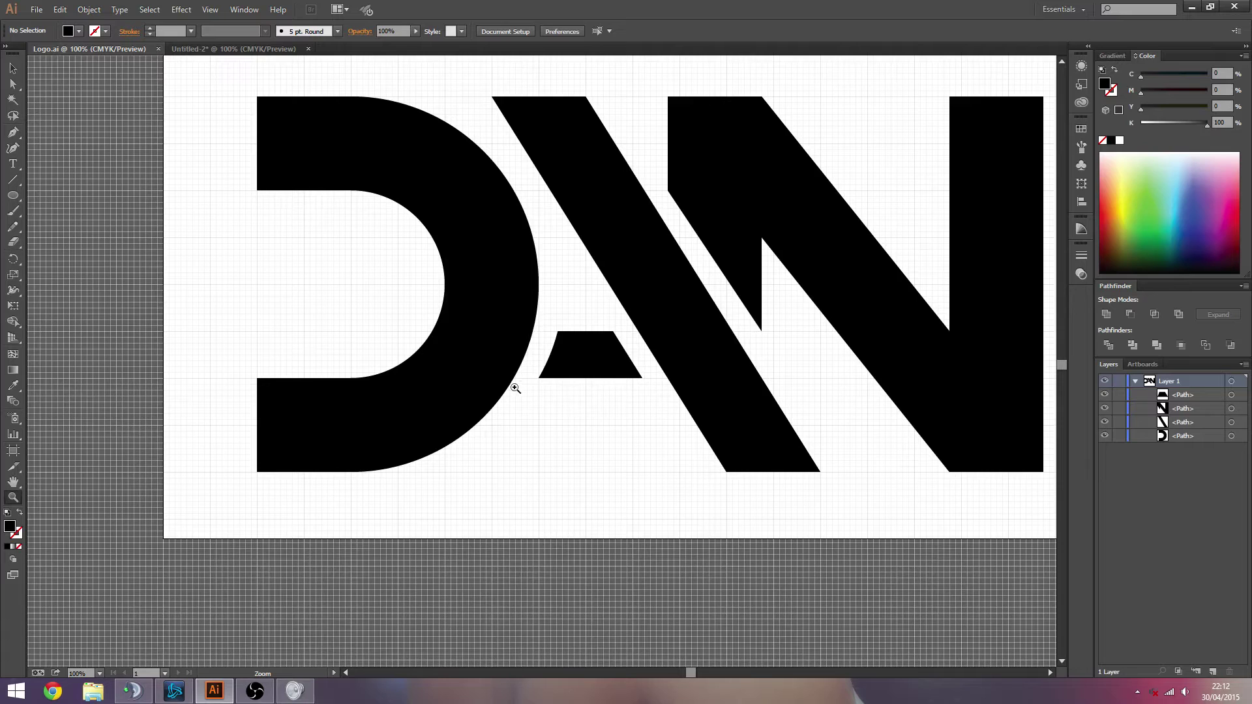
left_click(13, 68)
scroll(871, 410, "up", 1)
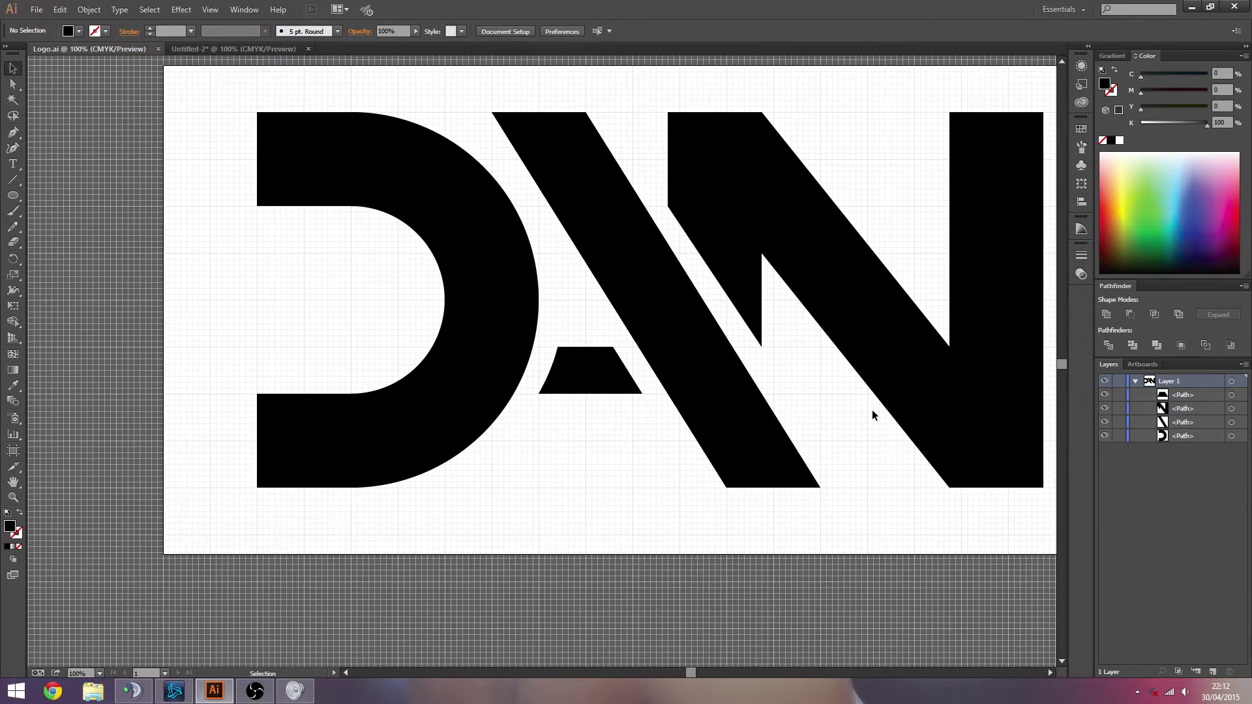
key("space")
left_click_drag(817, 348, 747, 363)
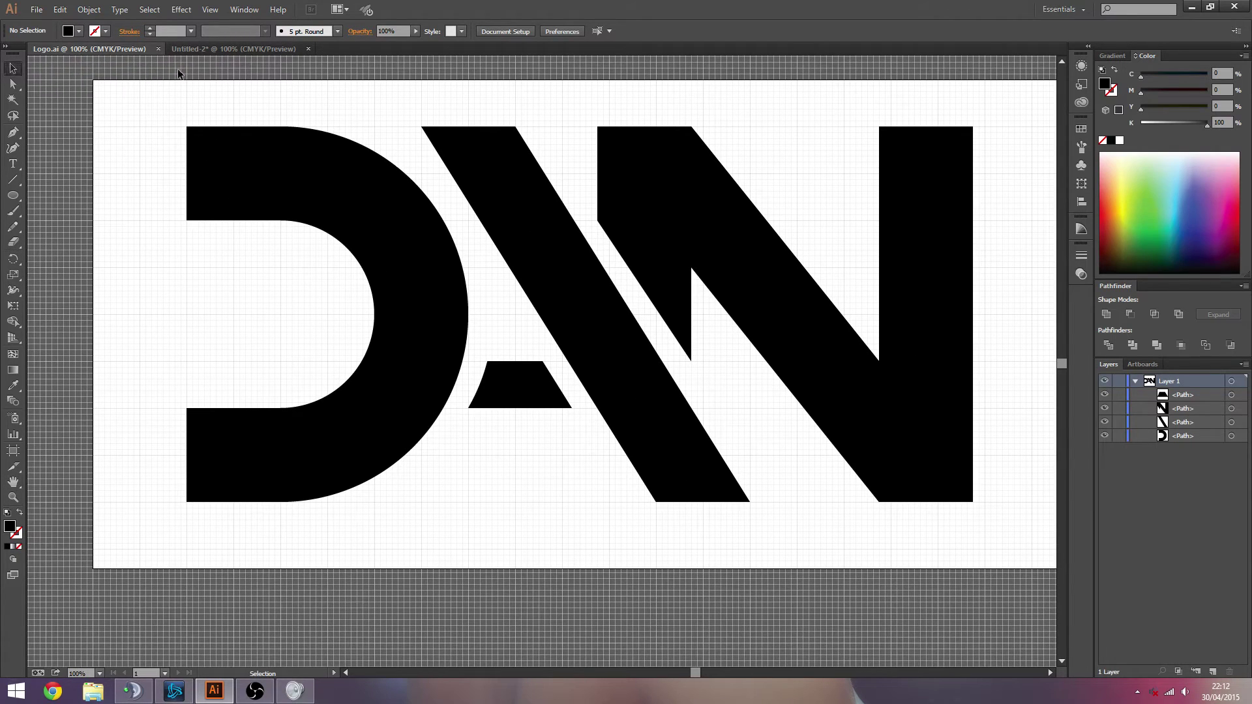
left_click(512, 391)
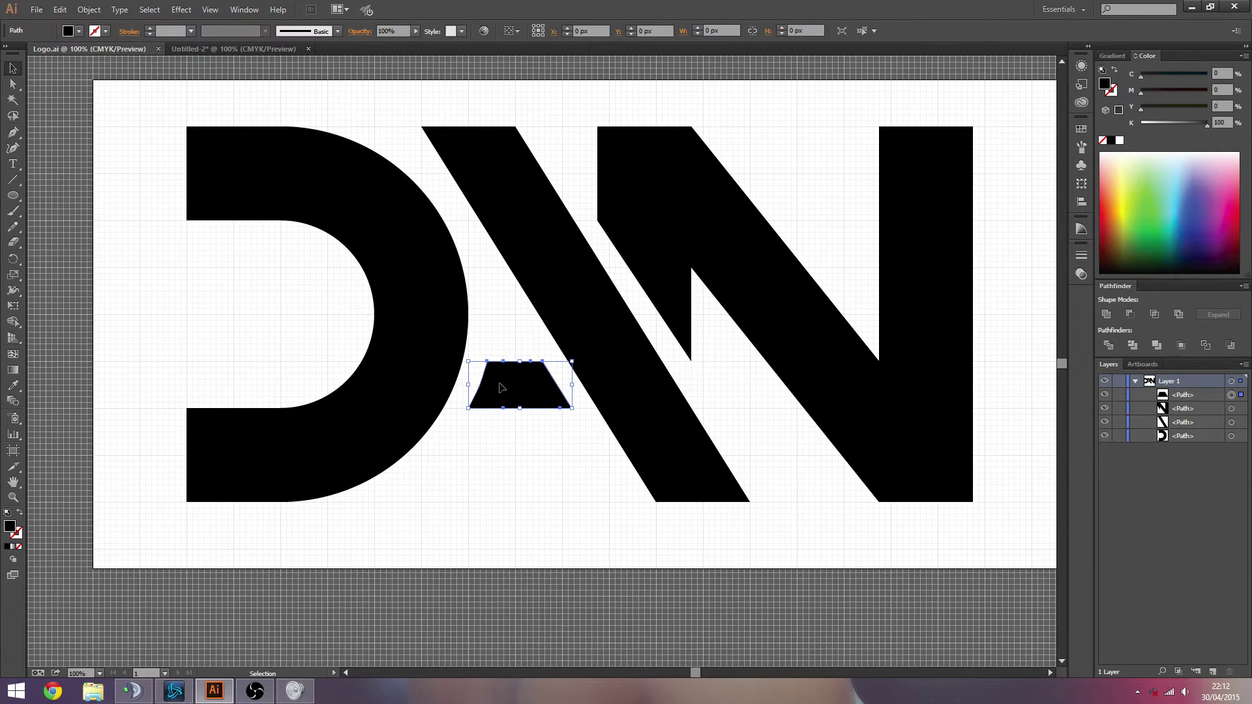
left_click(237, 51)
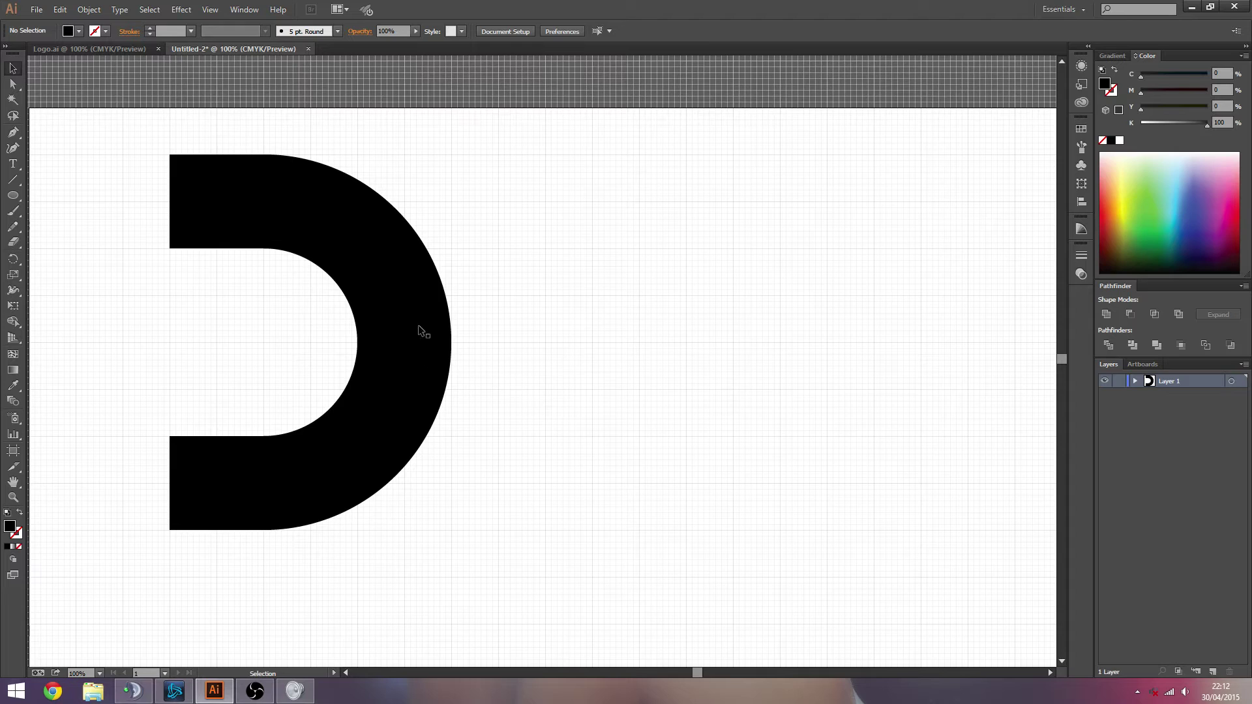
- Draw a black rectangle beside the D and move it into place
left_click(12, 195)
left_click_drag(433, 301, 619, 413)
key("v")
left_click(761, 468)
left_click(749, 417)
left_click_drag(577, 425, 622, 342)
- Make the rectangle slightly shorter, giving a 234 × 72 px bar
left_click(767, 331)
left_click(625, 344)
left_click(726, 324)
left_click(658, 318)
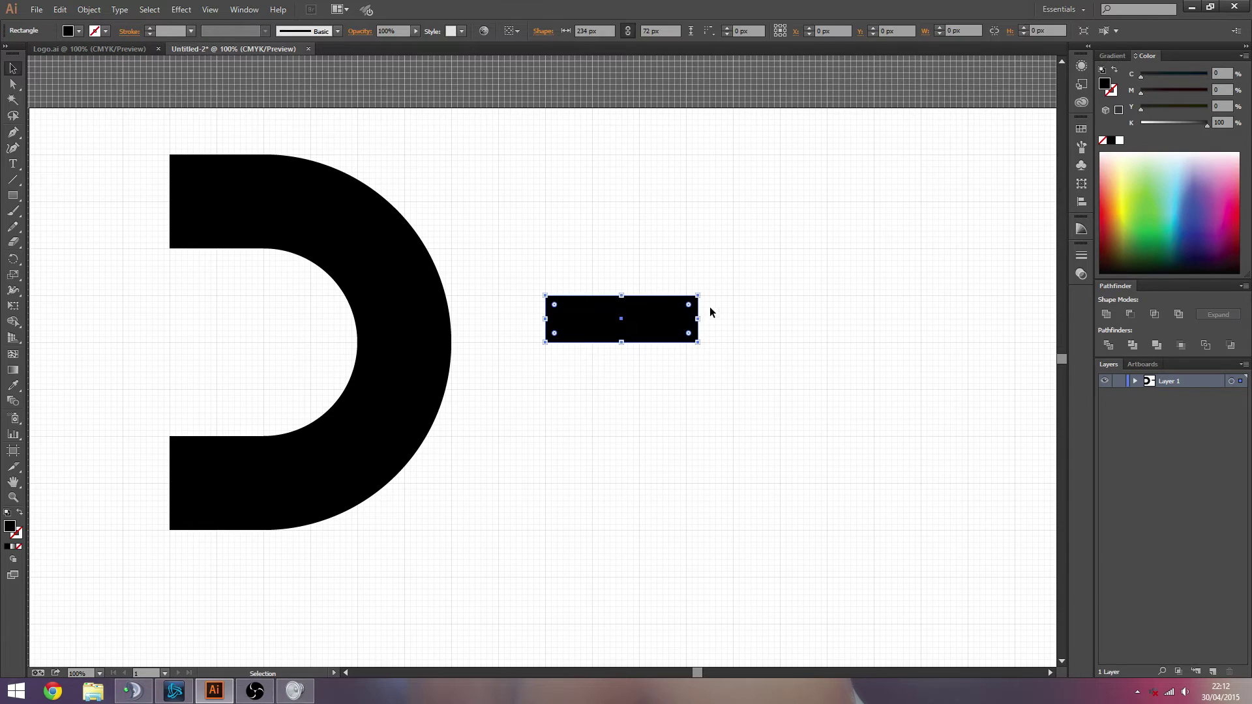
- Drag the rectangle's top-right anchor left so its right end is slanted
left_click(16, 87)
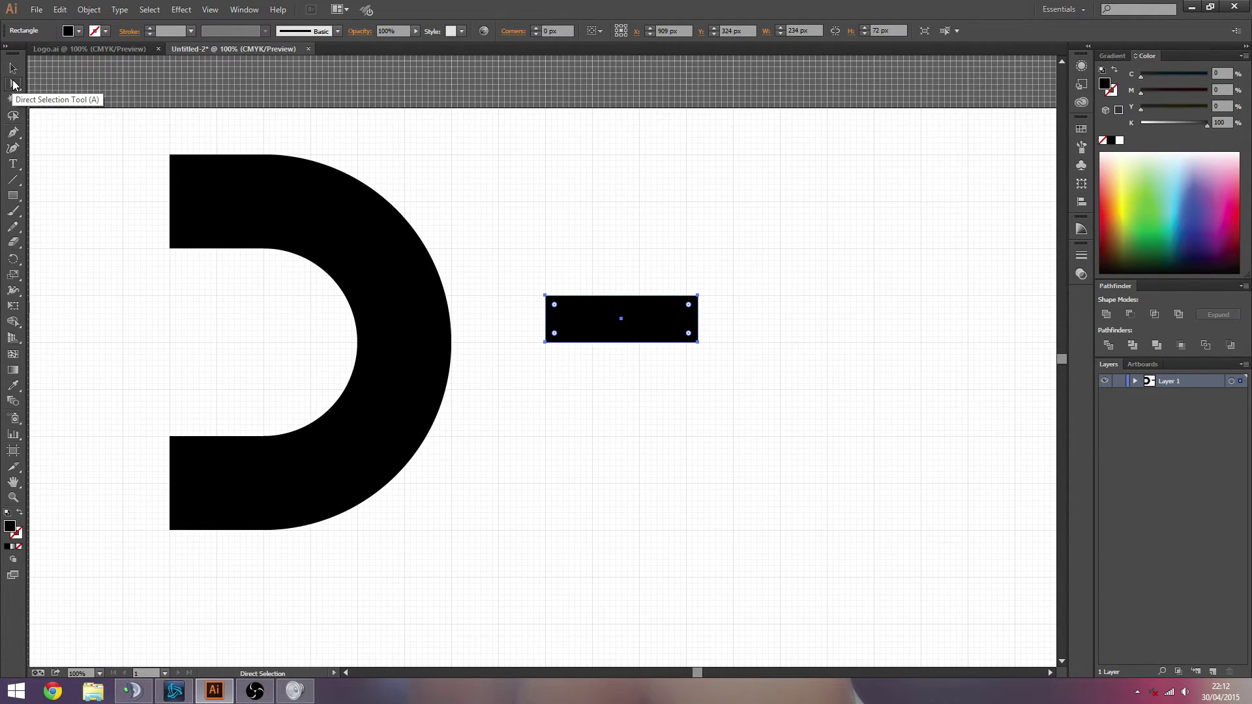
left_click(545, 296)
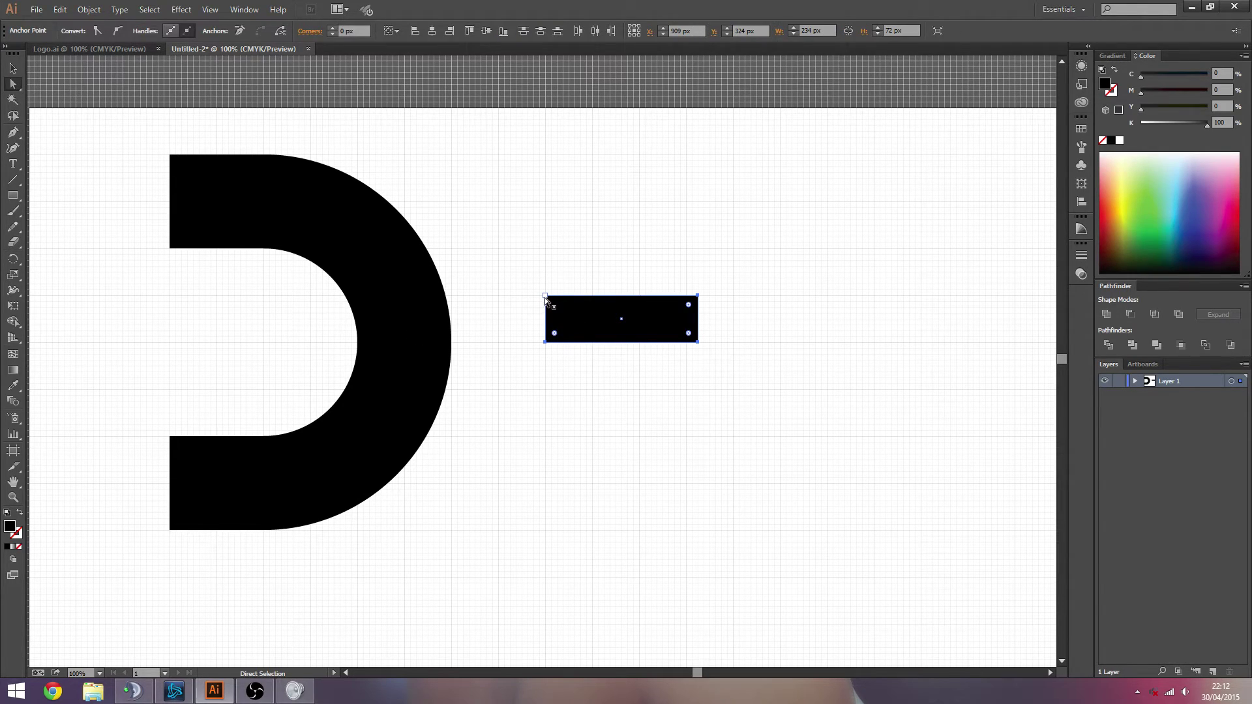
left_click_drag(546, 295, 475, 179)
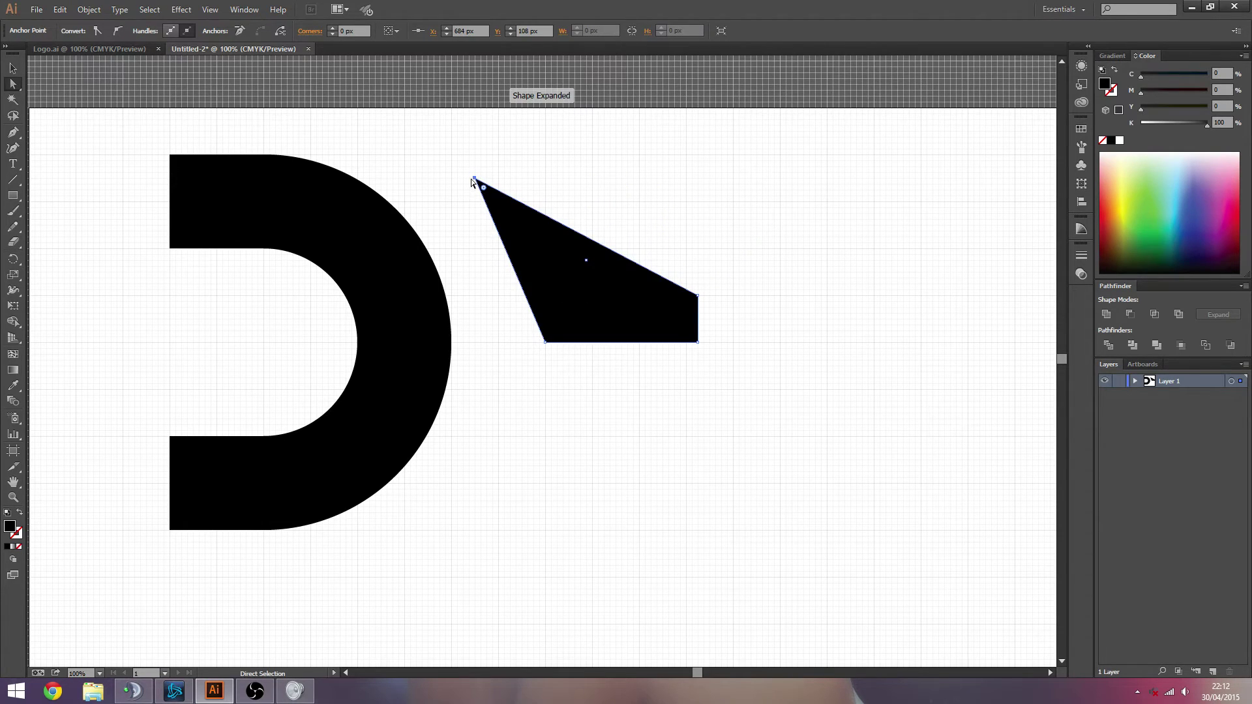
key("ctrl+z")
left_click(713, 344)
left_click(665, 316)
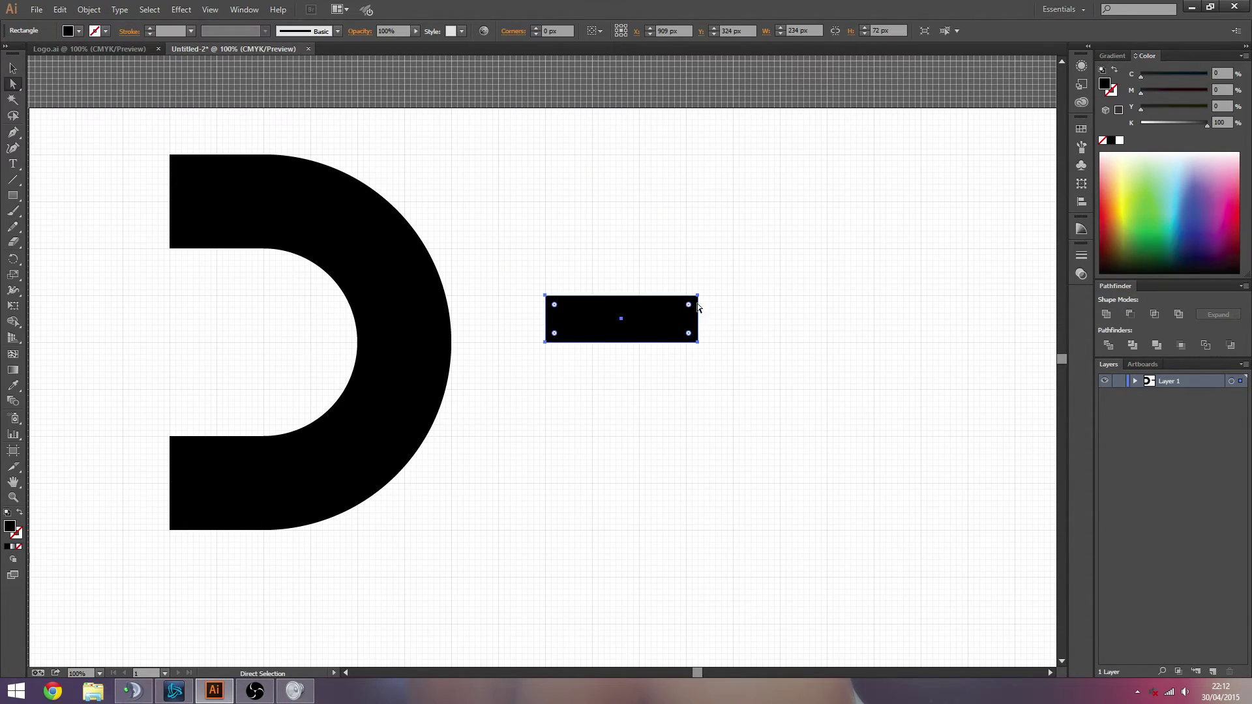
left_click_drag(698, 296, 550, 423)
- Position the slanted bar beside the D's lower right
left_click_drag(619, 380, 458, 439)
key("v")
left_click(586, 254)
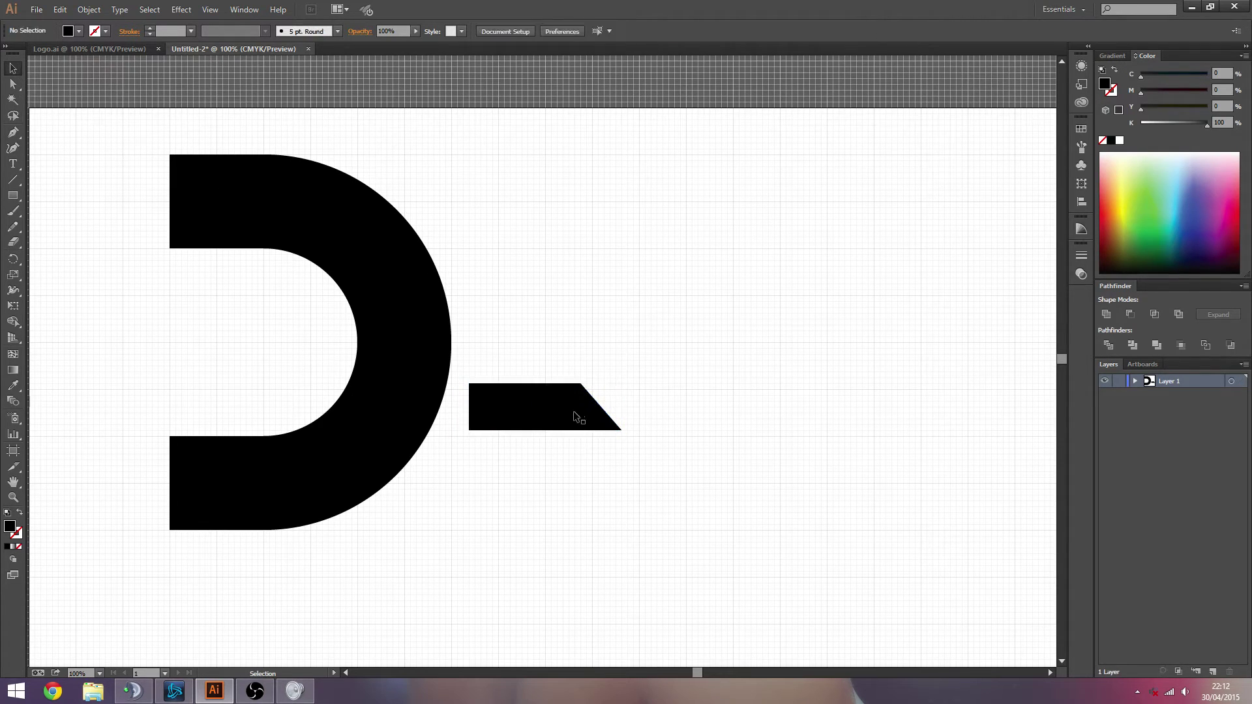
left_click_drag(573, 412, 609, 424)
- Slide the slanted bar left until its end overlaps the D's lower curve at X 720 px
left_click(520, 438)
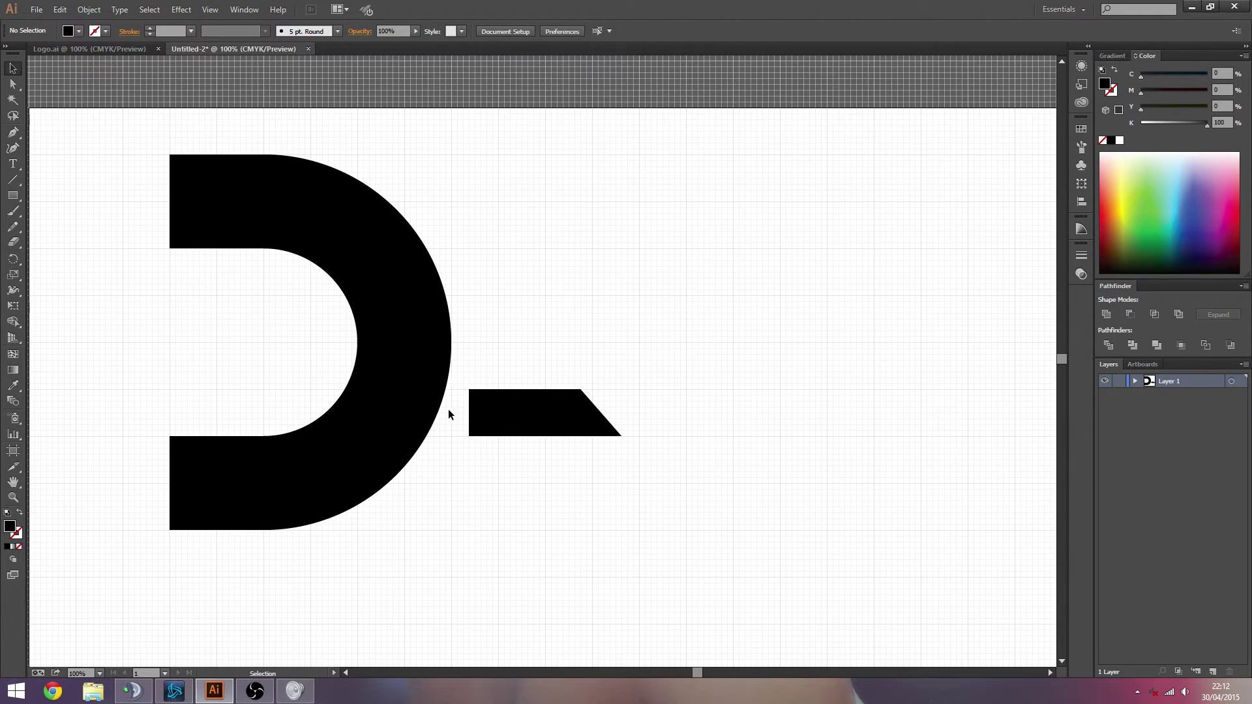
left_click_drag(551, 420, 431, 427)
left_click(430, 449)
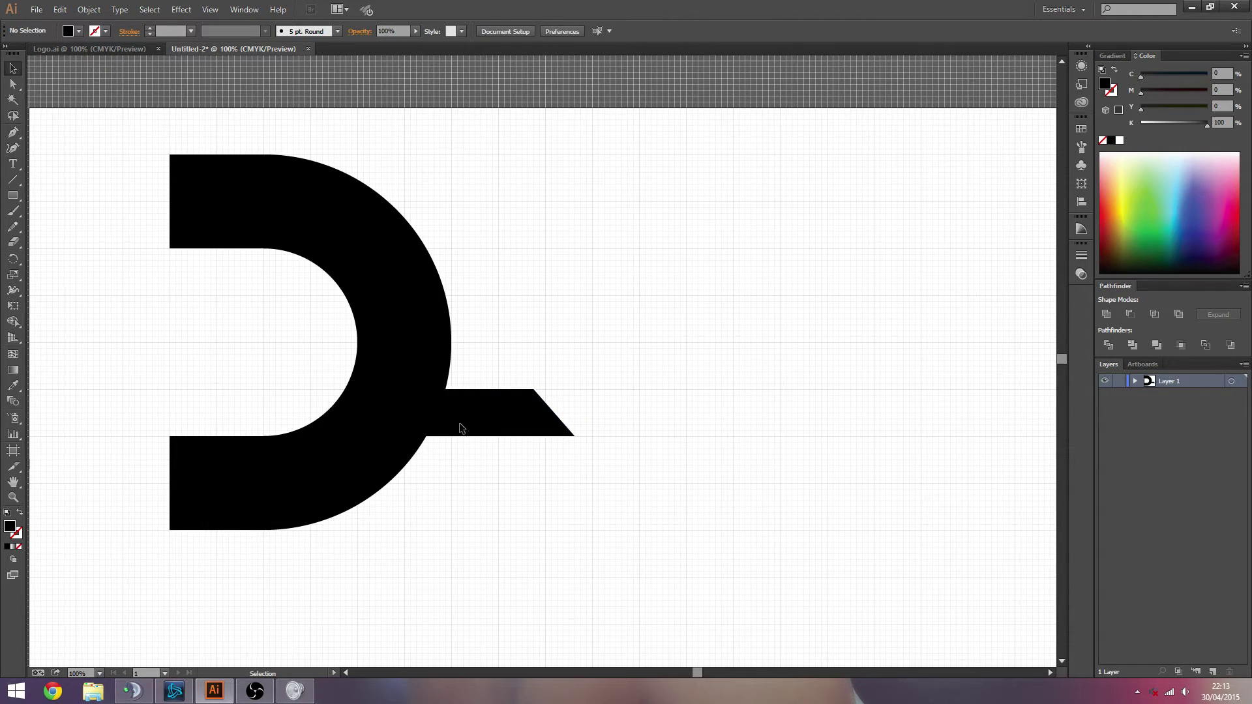
left_click(461, 424)
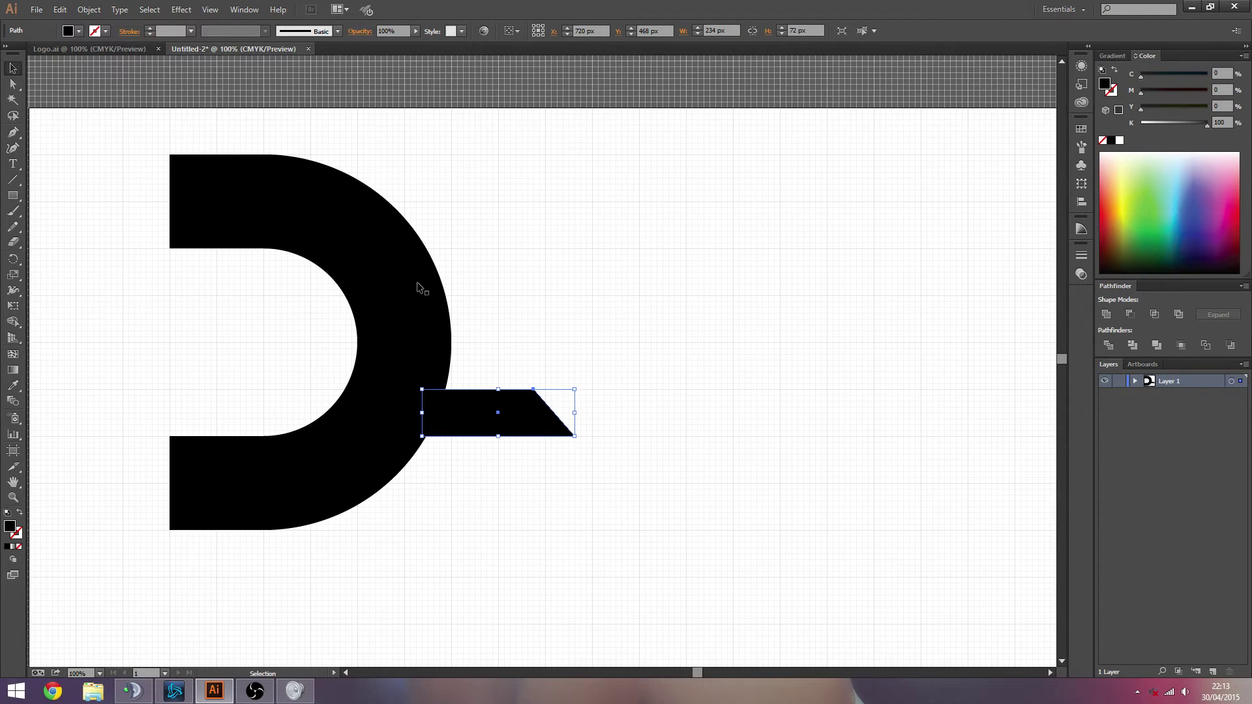
- Select the D and the bar, try Pathfinder Minus Front, then undo the subtraction
left_click(309, 203)
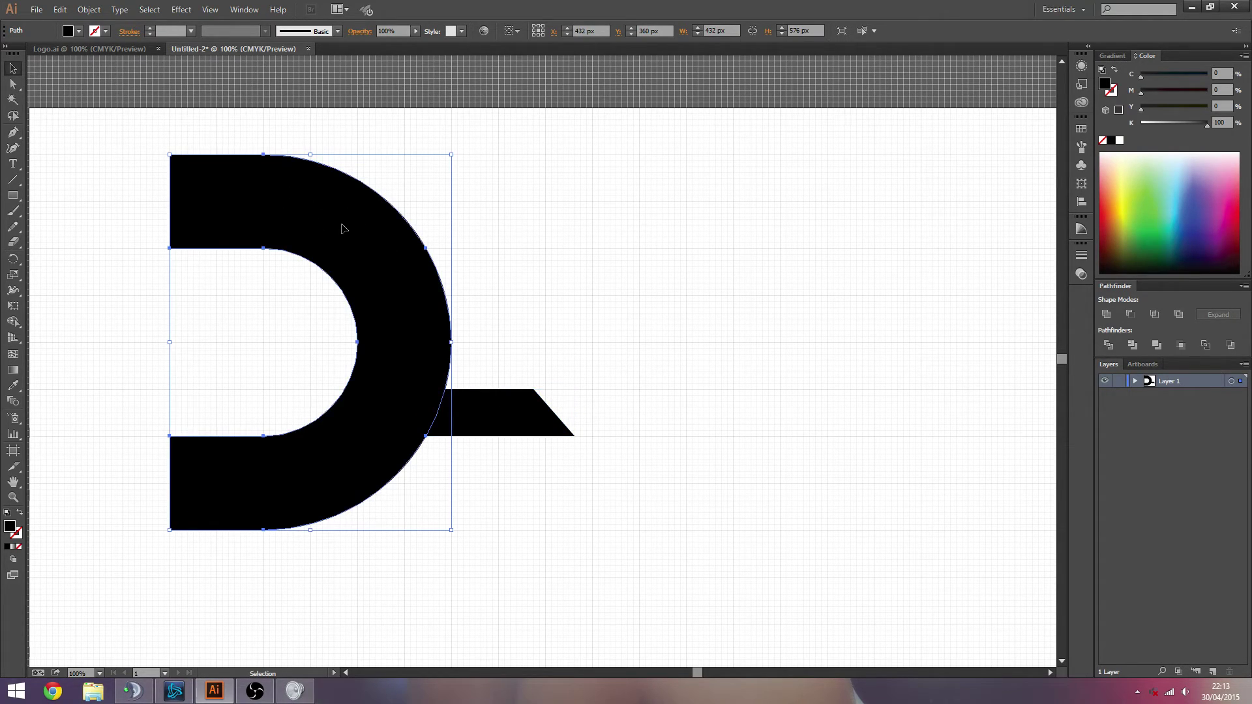
key("a")
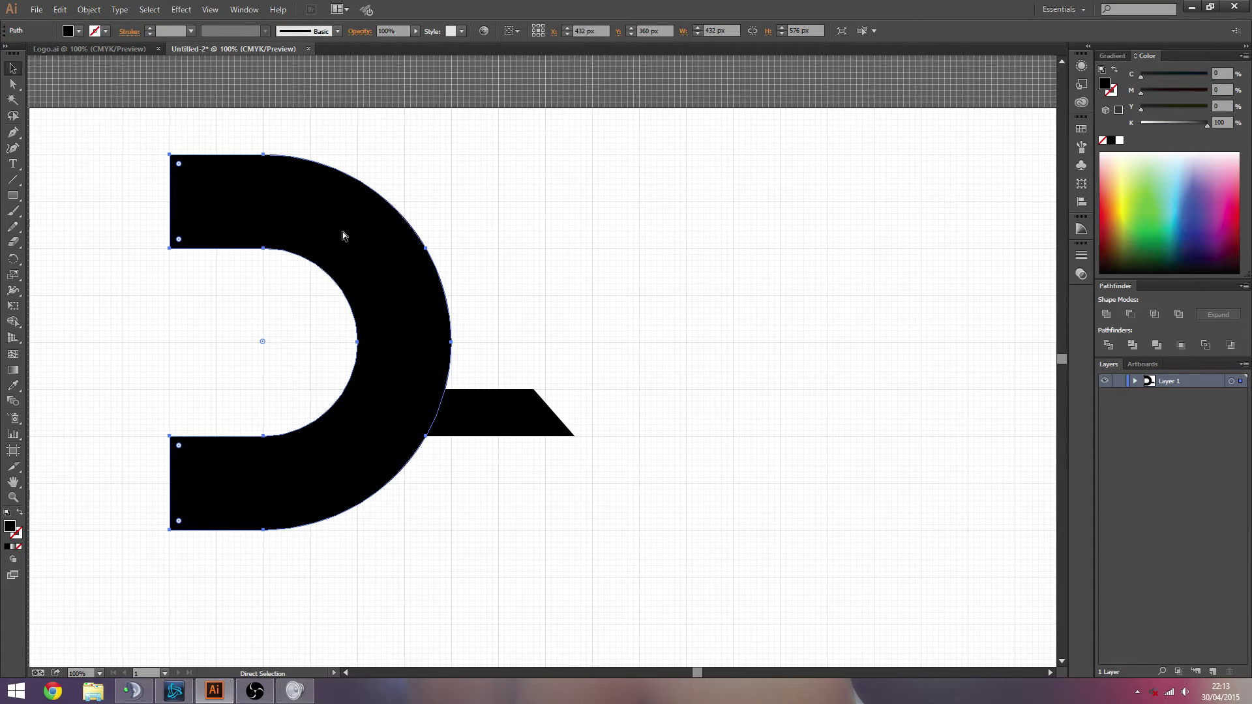
key("v")
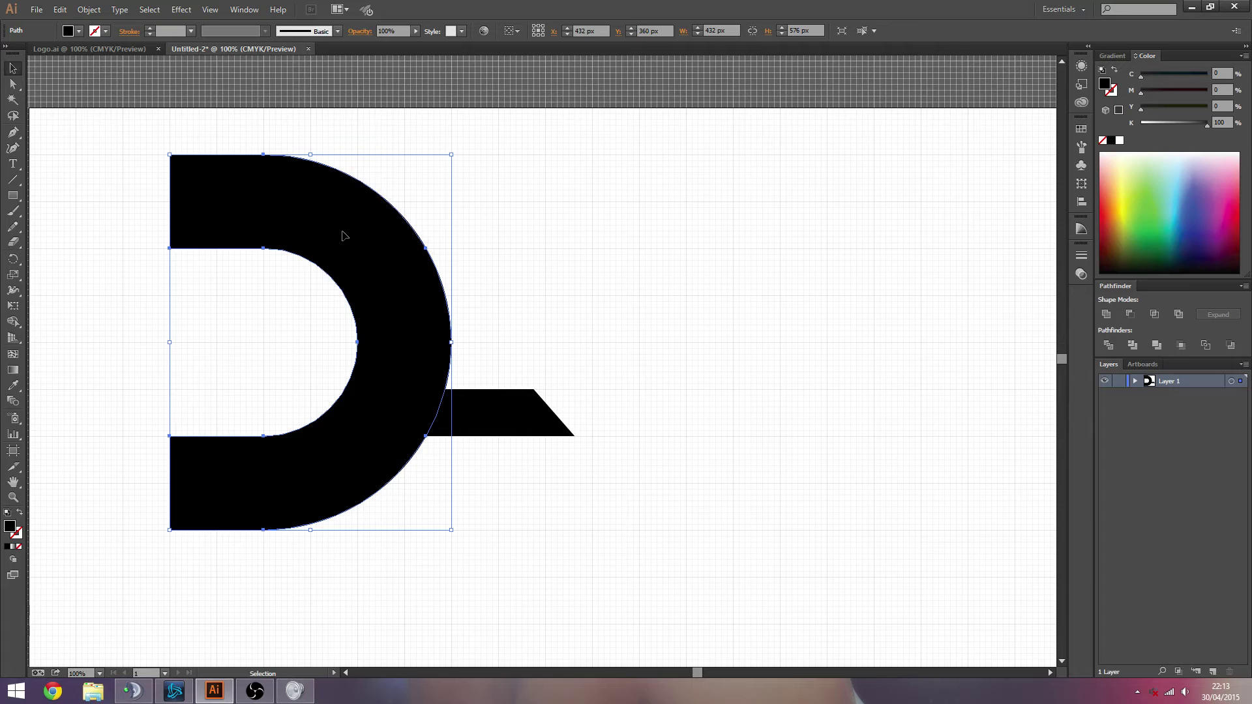
left_click(1135, 381)
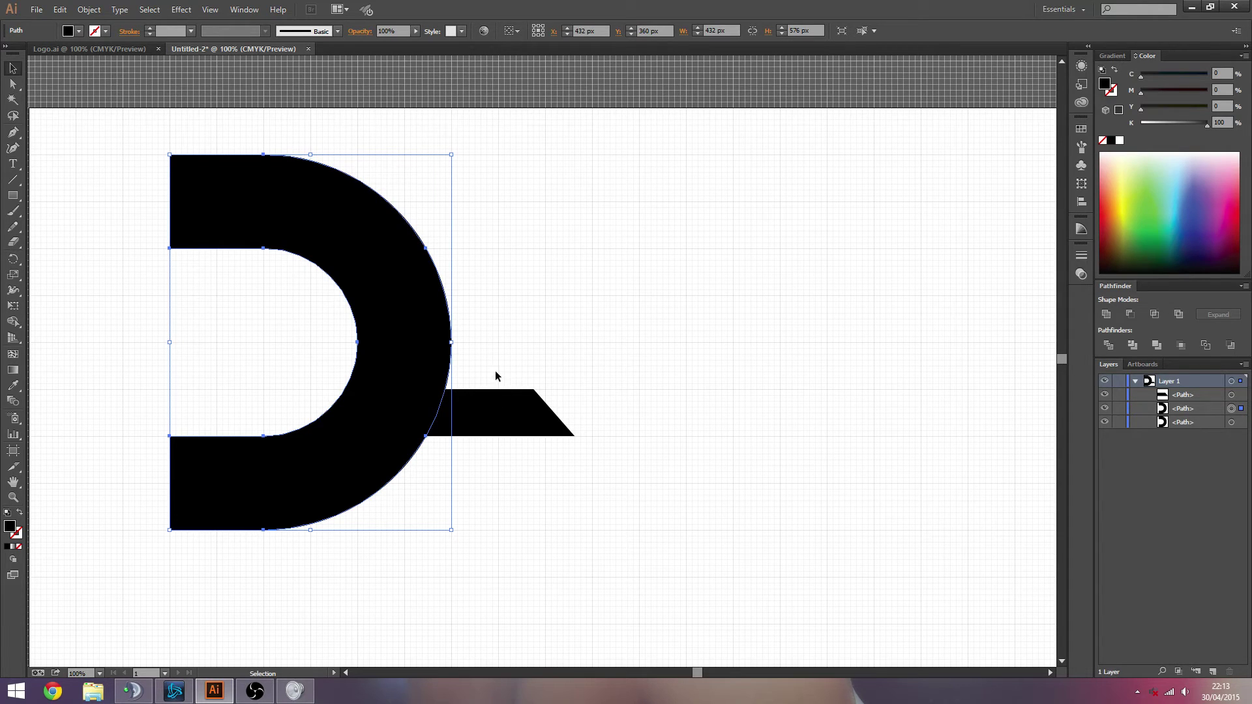
left_click(540, 430, "shift")
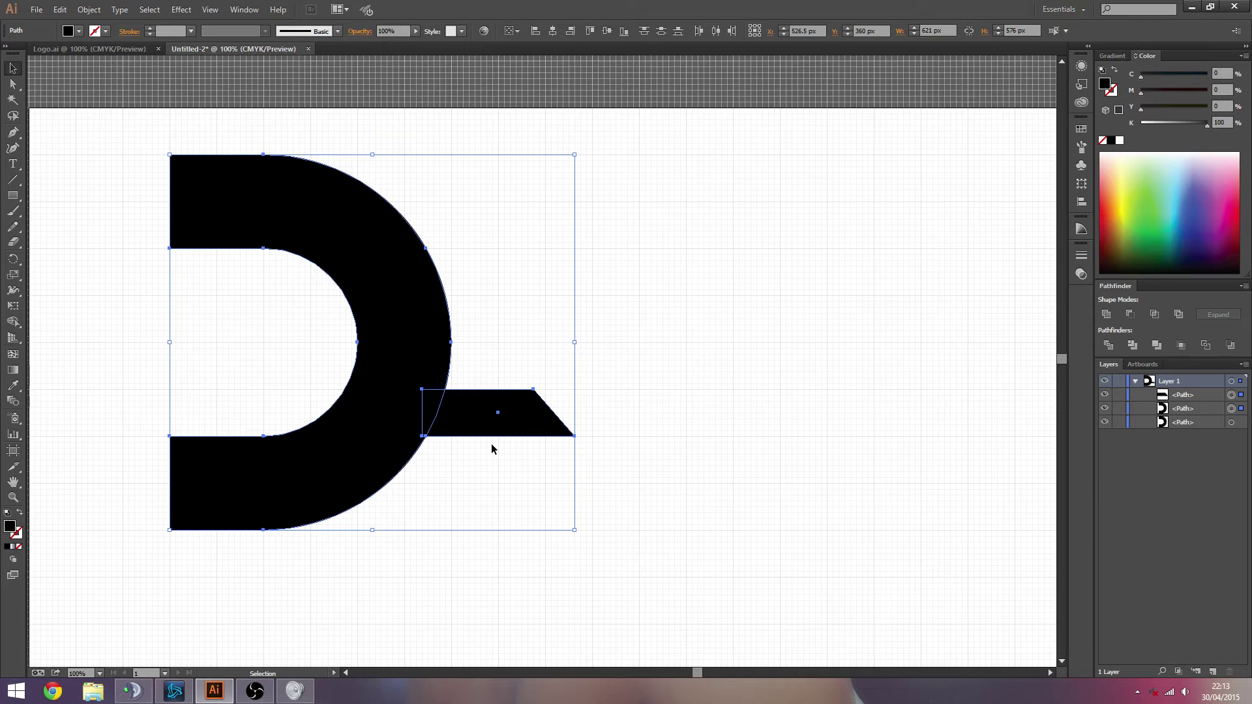
left_click(1131, 315)
key("ctrl+z")
left_click(677, 463)
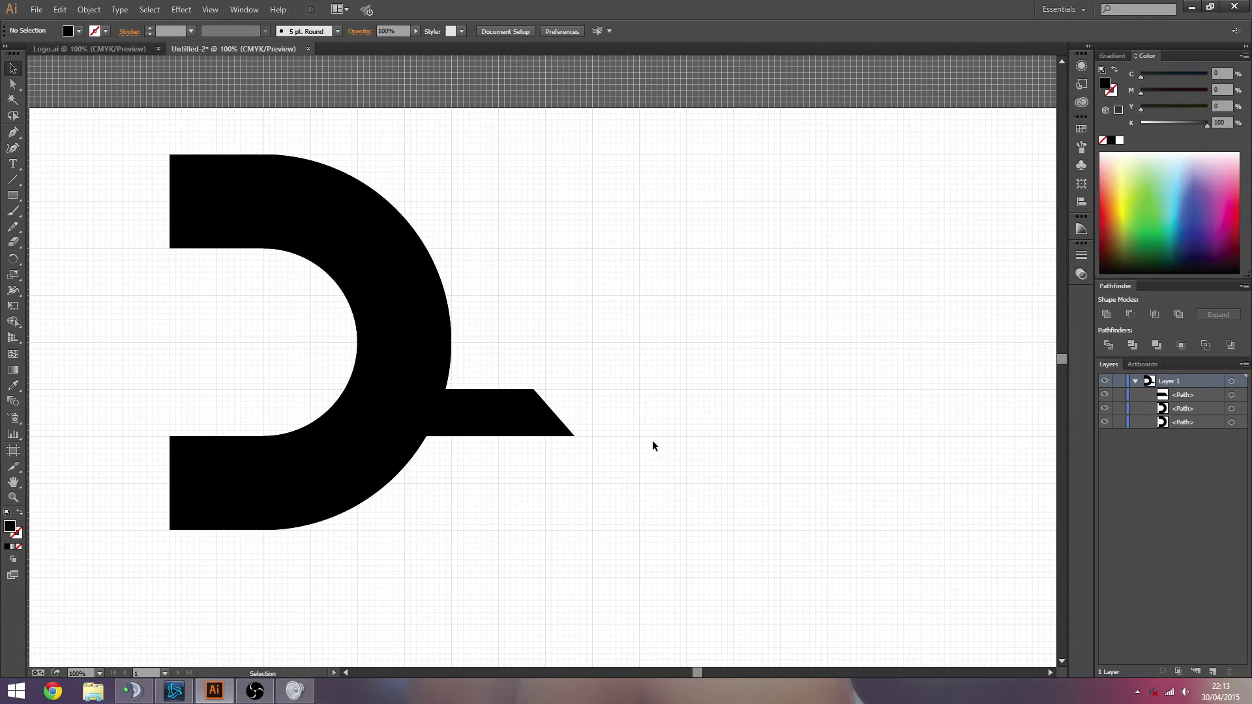
- Move the D copy's path row above the bar in the Layer 1 stacking order
left_click(449, 313)
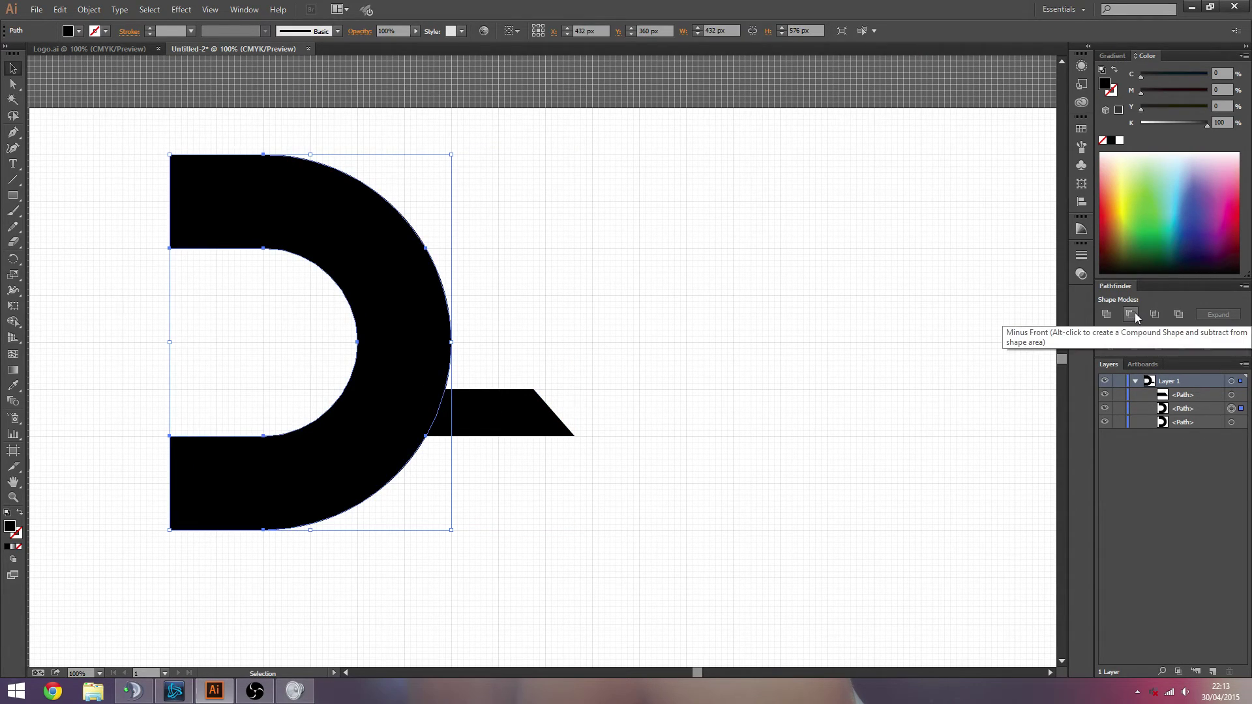
left_click(561, 332)
left_click(410, 355)
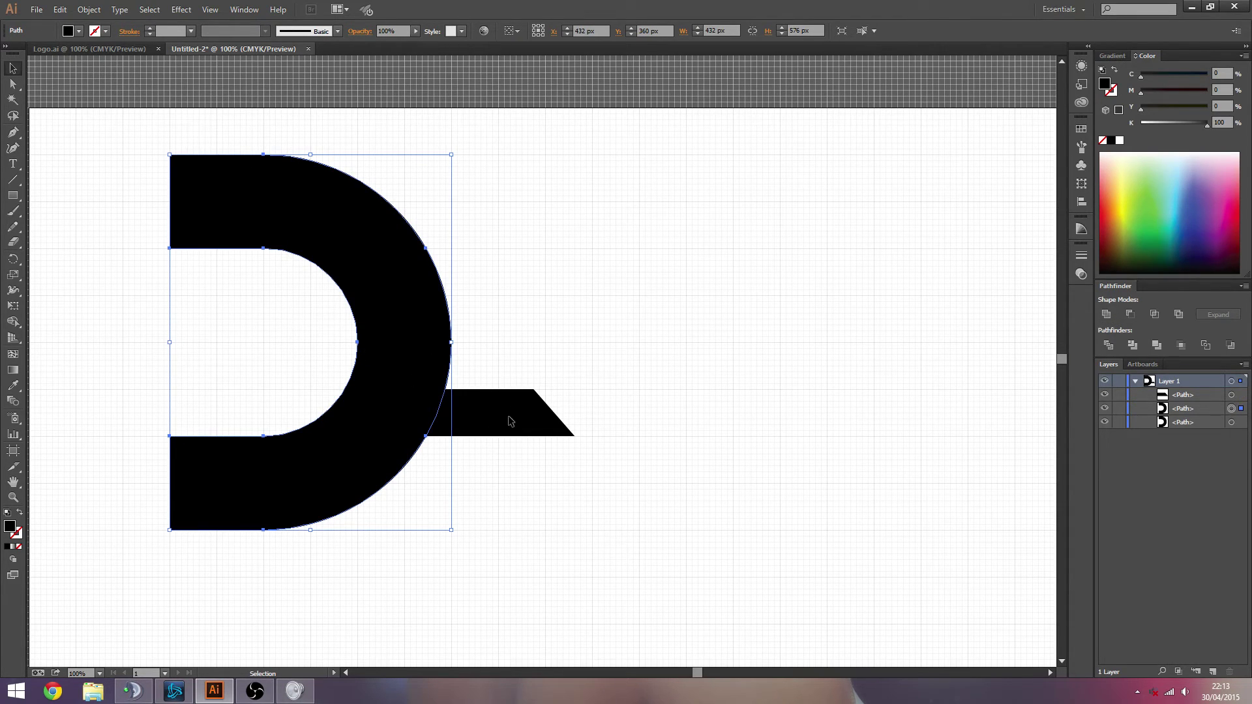
left_click(510, 420)
left_click(419, 307)
left_click(1210, 412)
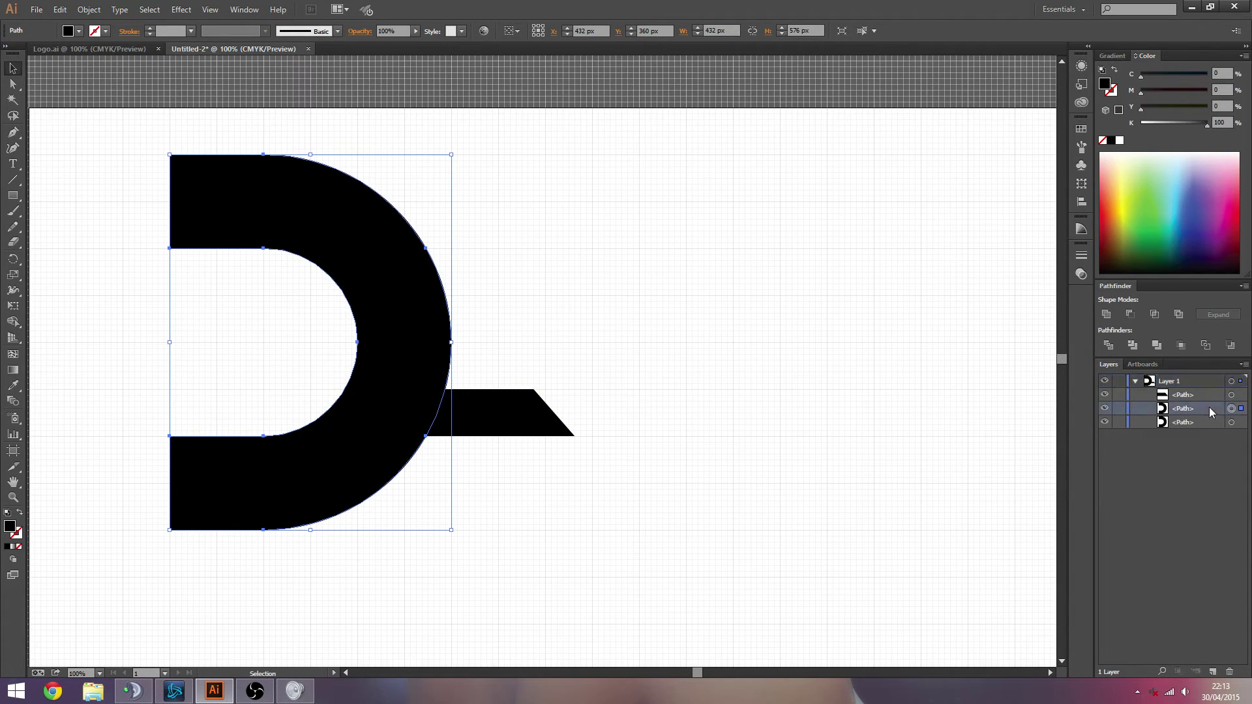
left_click_drag(1210, 412, 1148, 388)
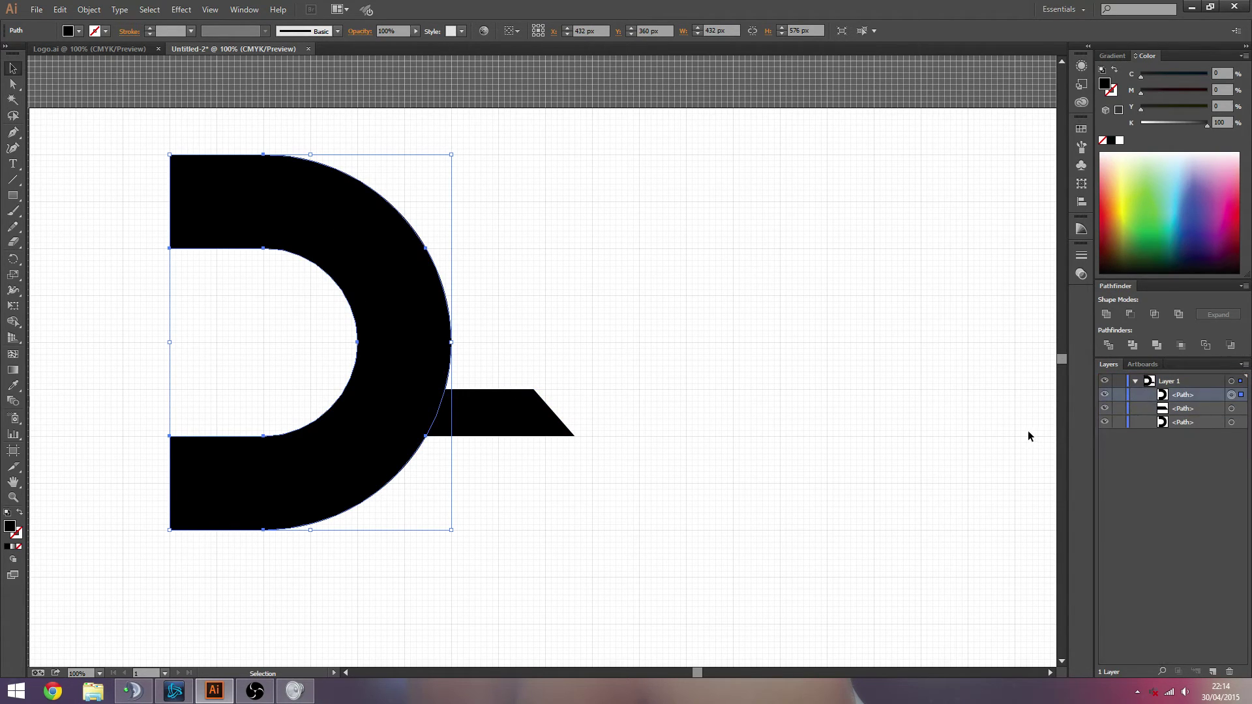
- Bring the D to the front and cut its curve out of the bar with Minus Front
right_click(414, 333)
mouse_move(482, 514)
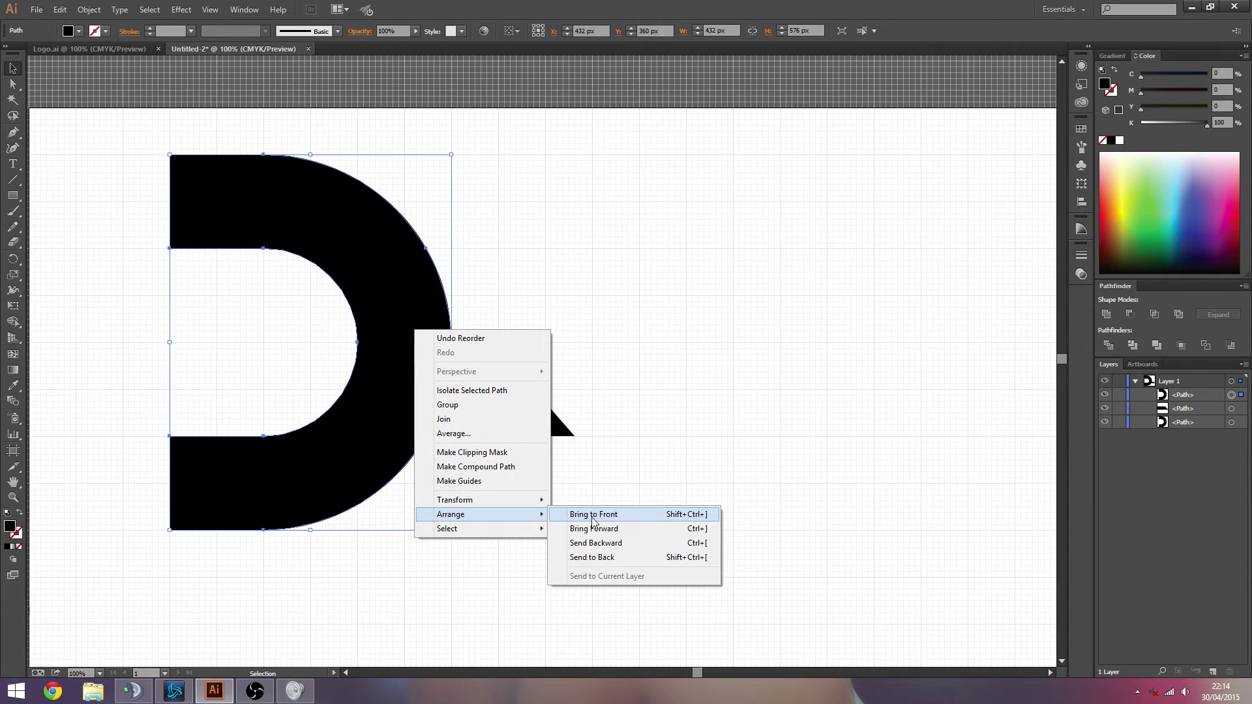
left_click(592, 514)
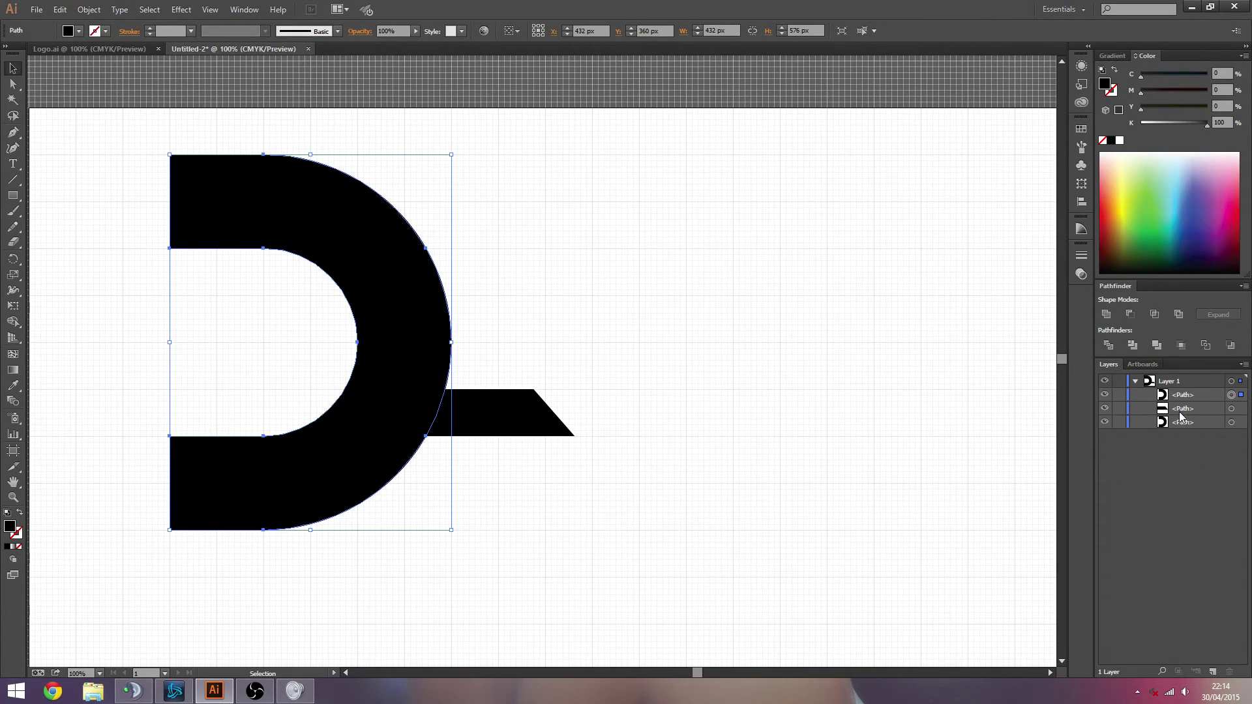
left_click(507, 423)
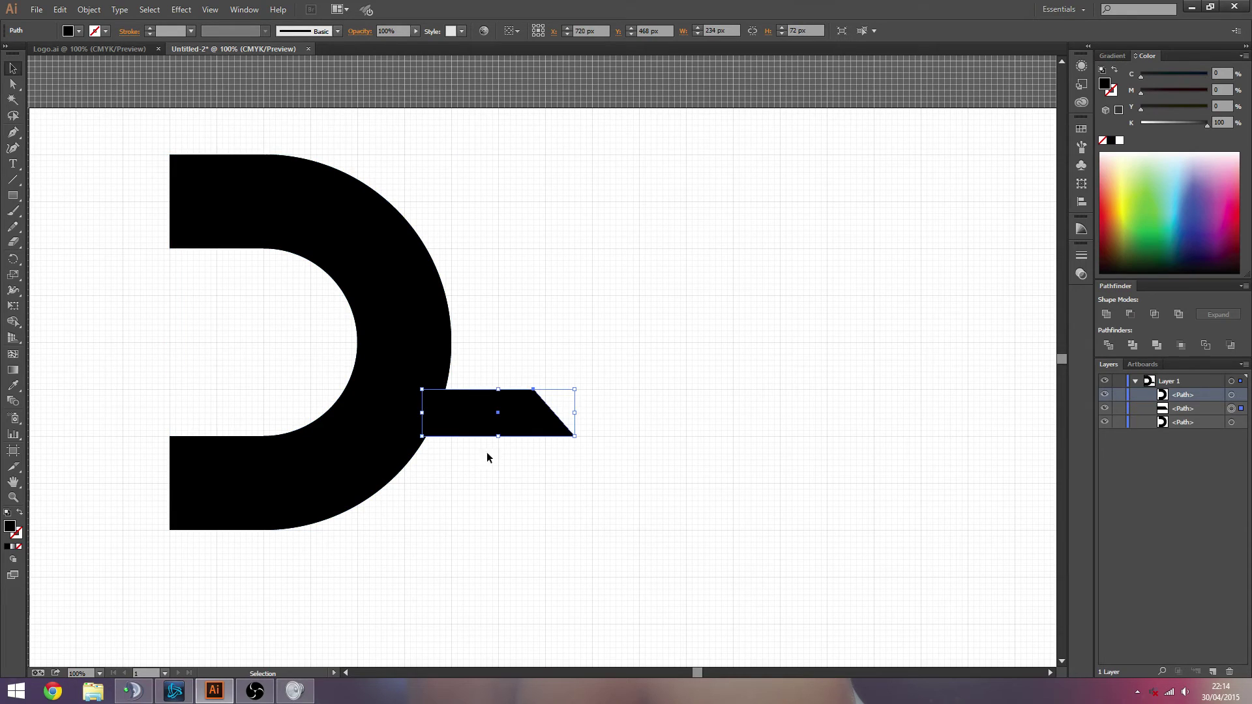
left_click(418, 330, "shift")
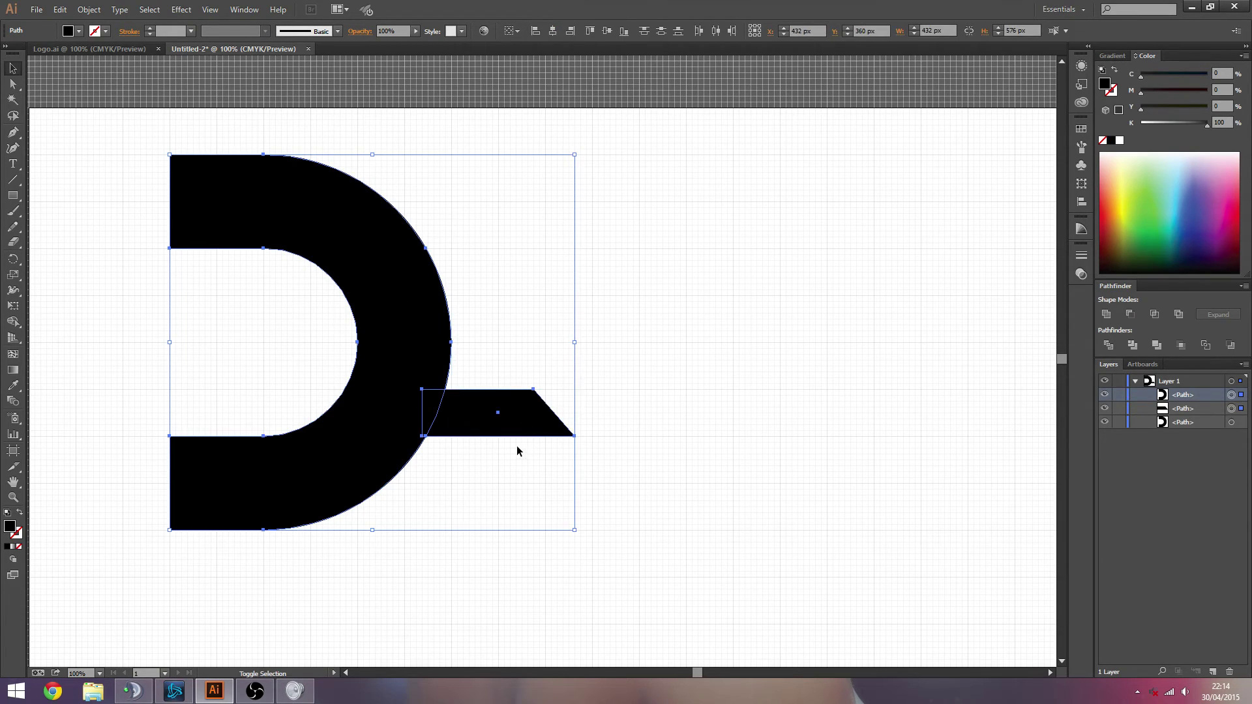
left_click(718, 425)
left_click(442, 354)
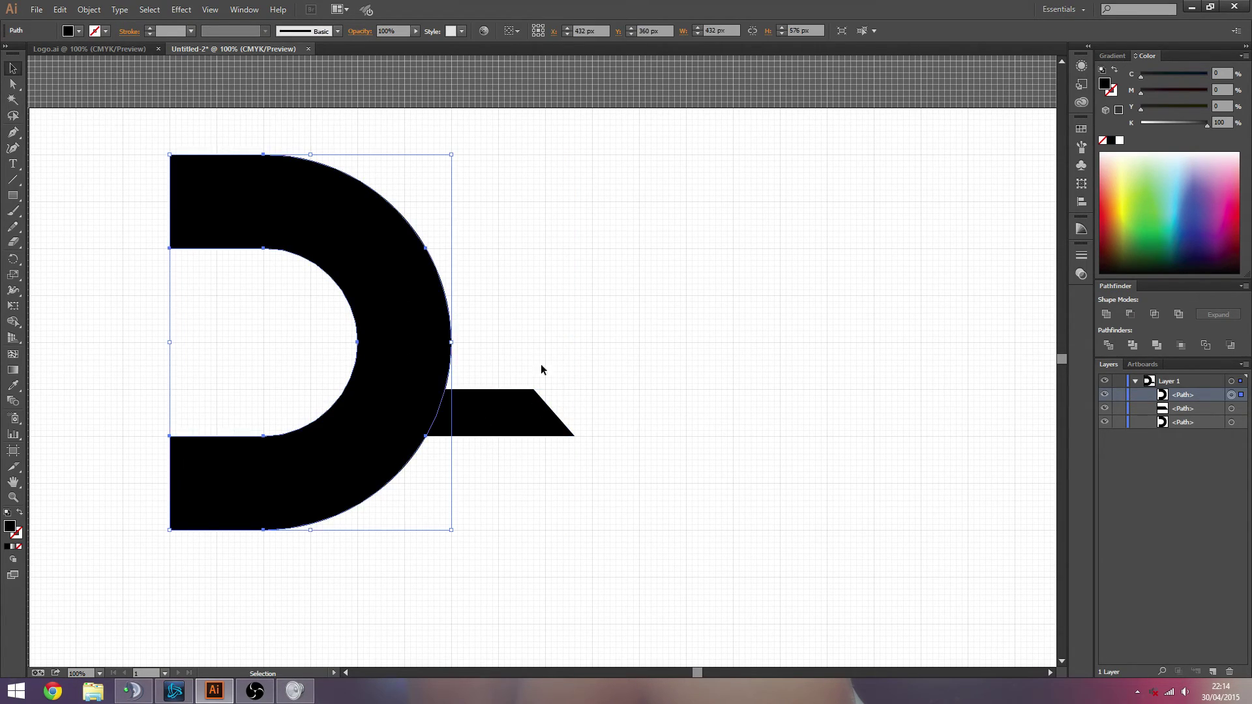
left_click(510, 411, "shift")
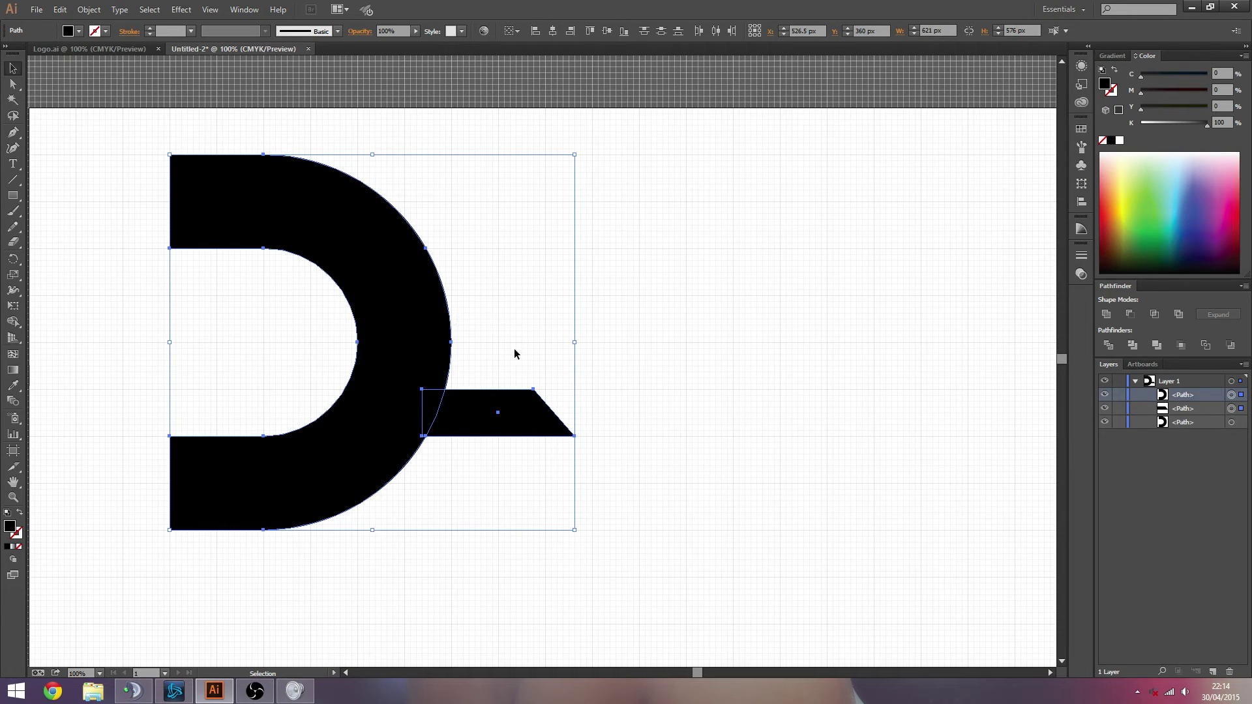
left_click(1130, 315)
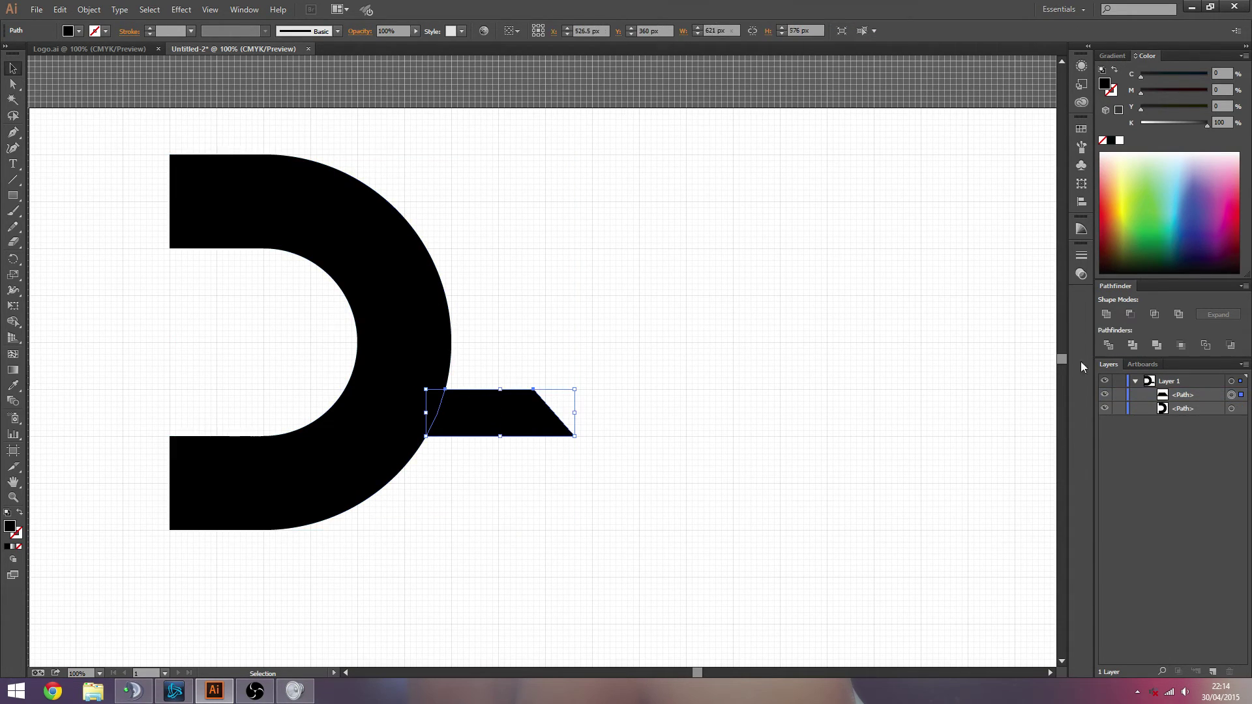
- Nudge the curved-edge bar right, leaving a small gap from the D
left_click(513, 510)
left_click_drag(475, 425, 512, 428)
left_click(515, 466)
left_click(668, 504)
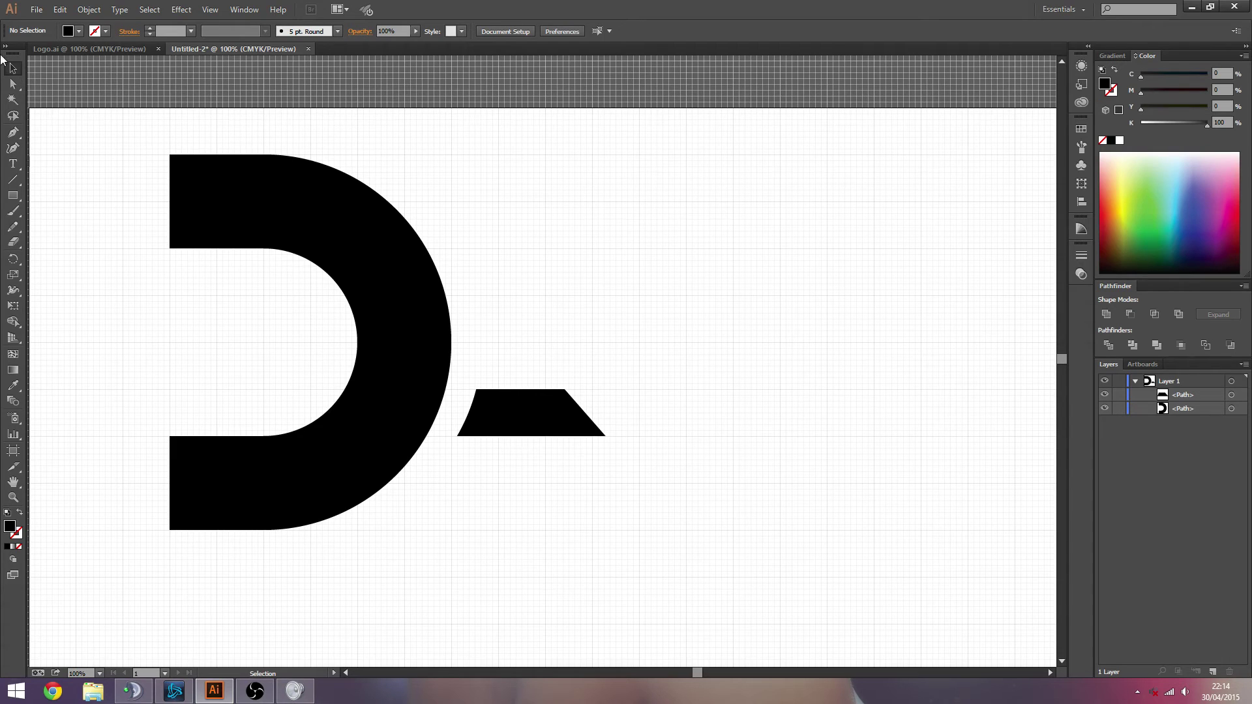
left_click(534, 417)
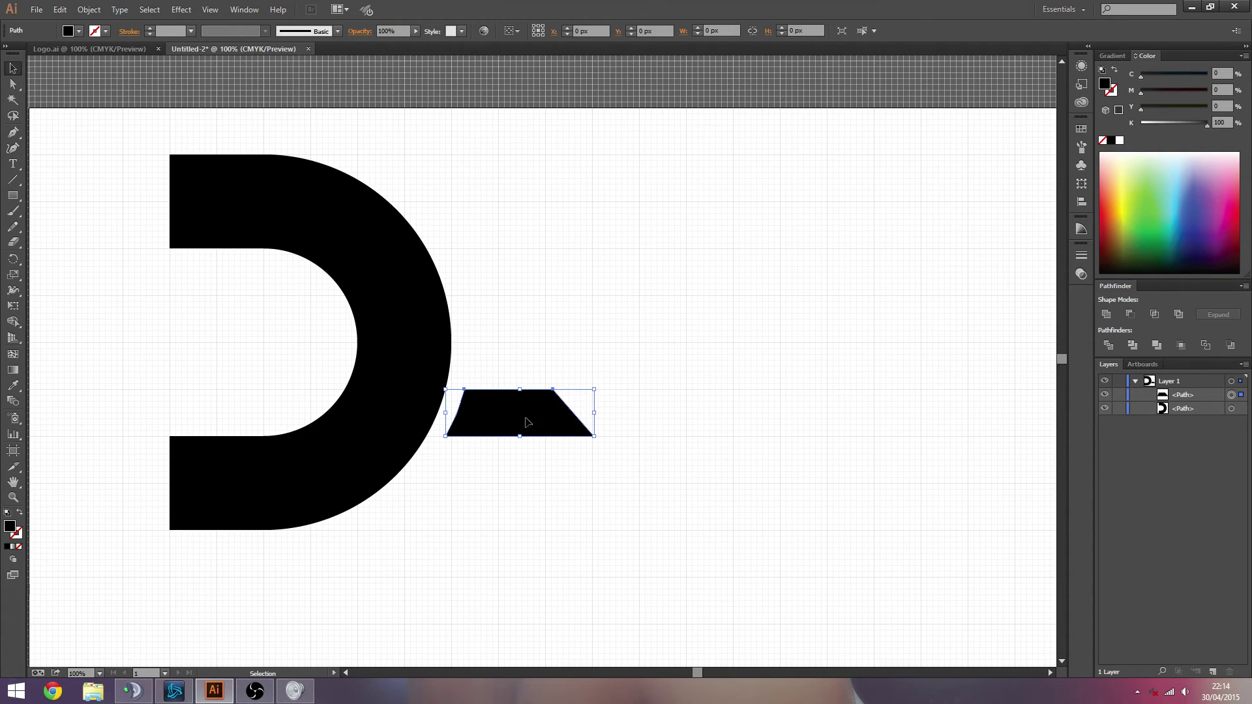
key("z")
left_click(514, 409, "alt")
left_click(559, 381)
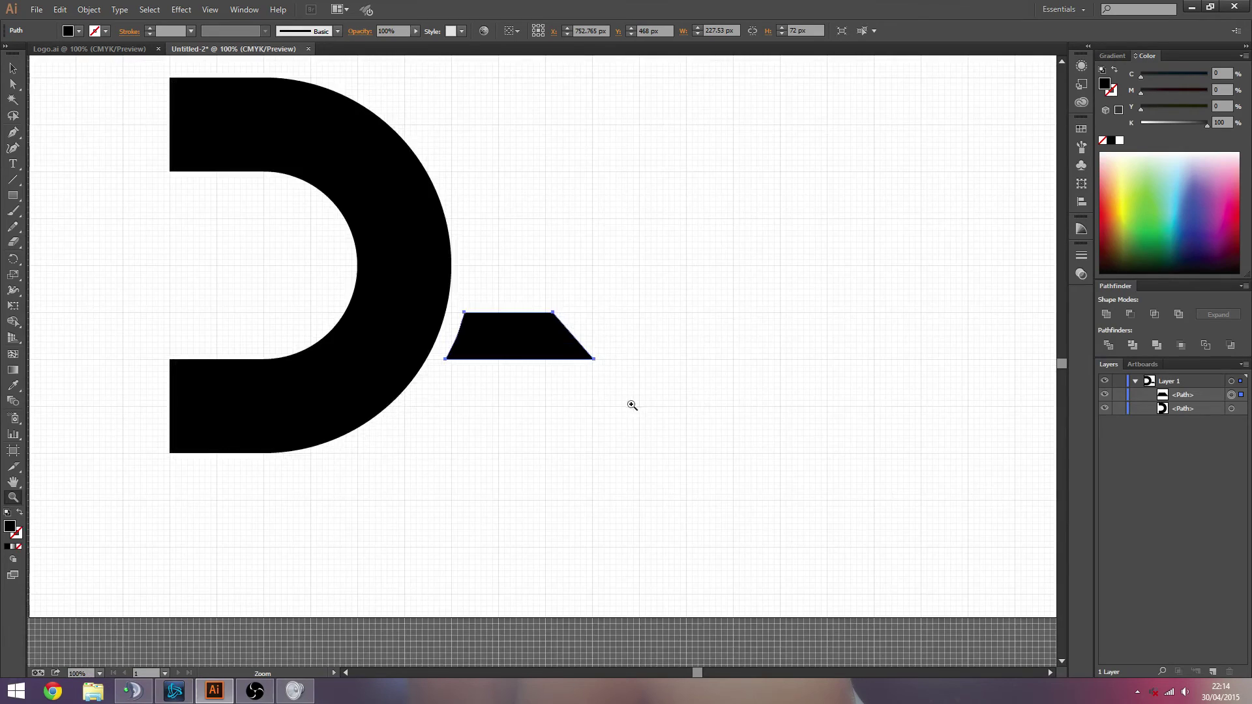
left_click(489, 350)
left_click(536, 383, "alt")
scroll(659, 395, "up", 2)
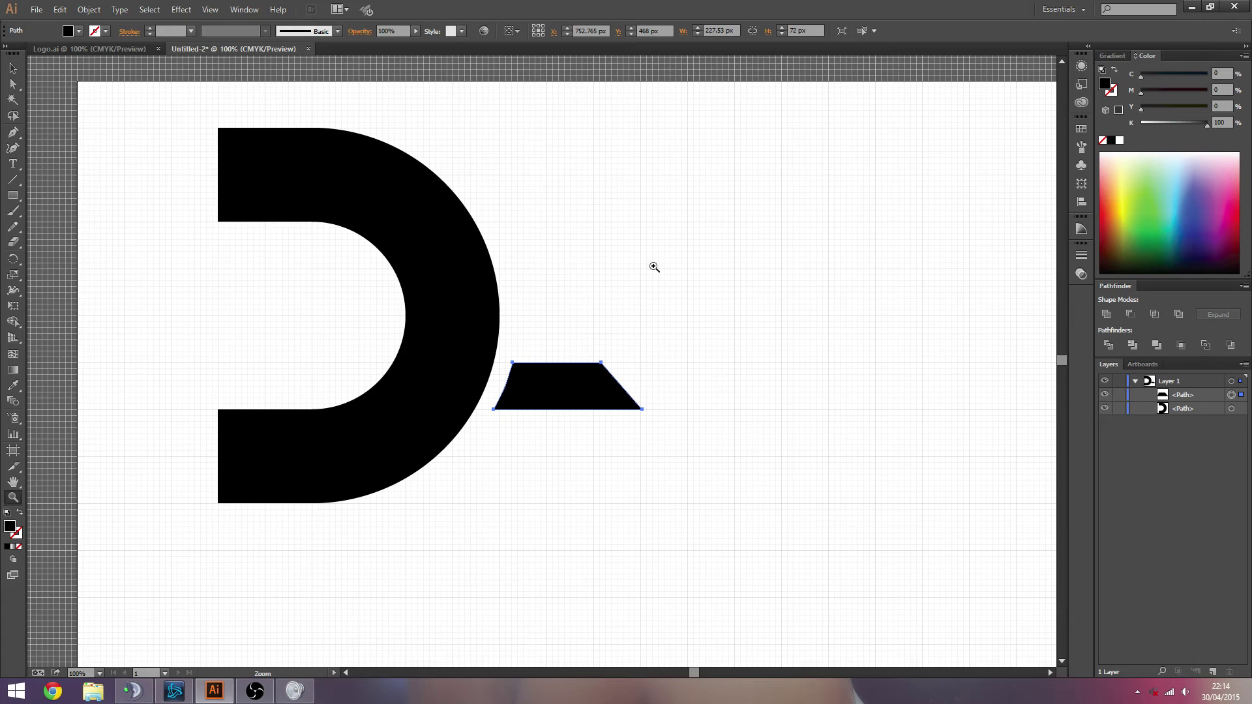
left_click(12, 73)
key("ctrl+shift+a")
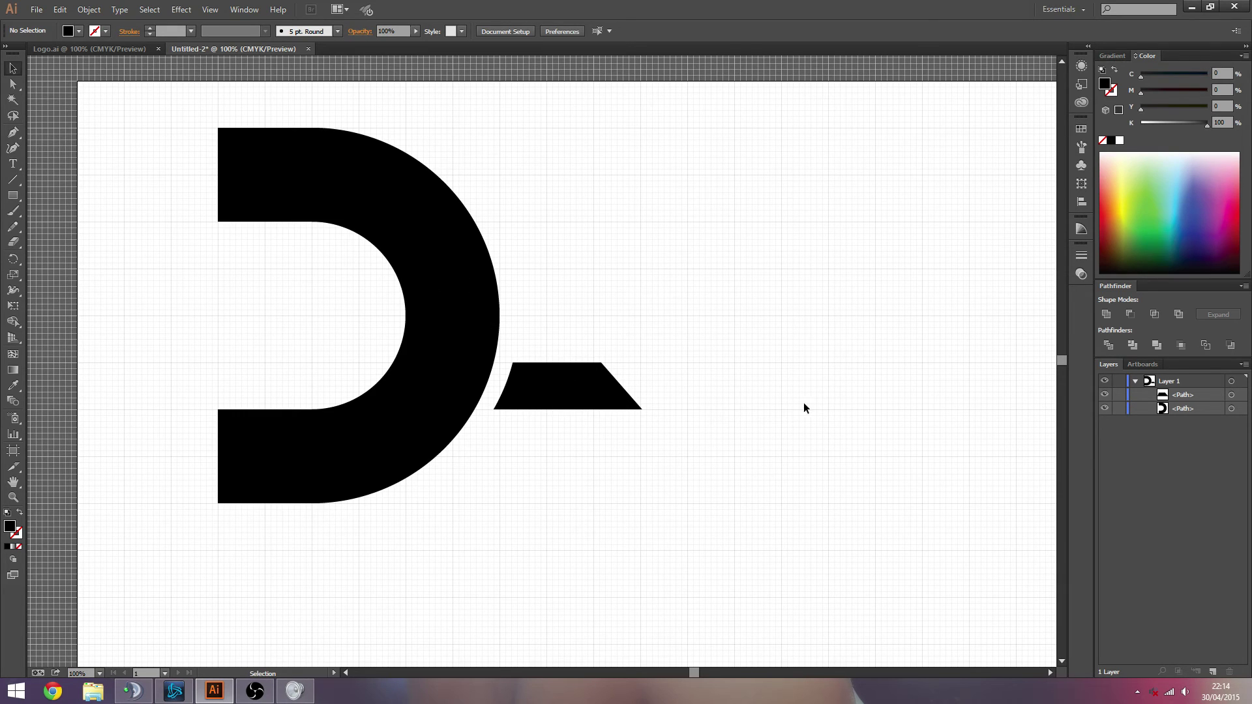
key("z")
left_click(808, 382, "alt")
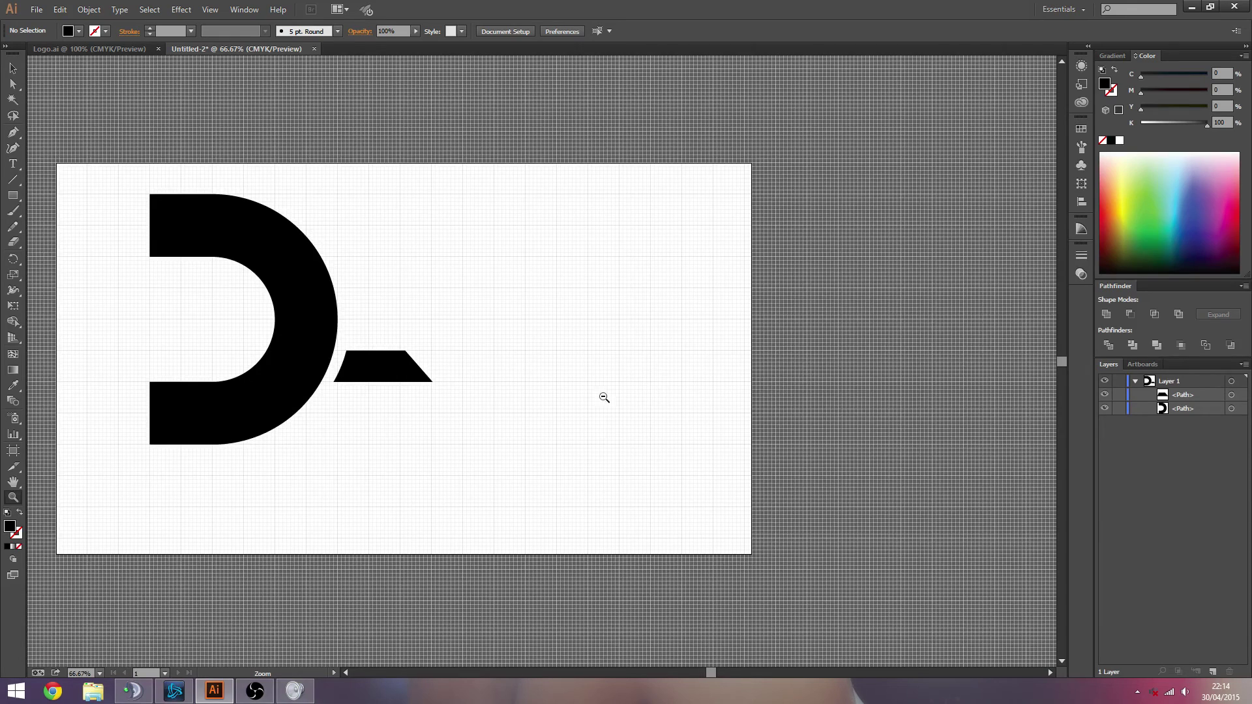
left_click(318, 375, "alt")
left_click(647, 360)
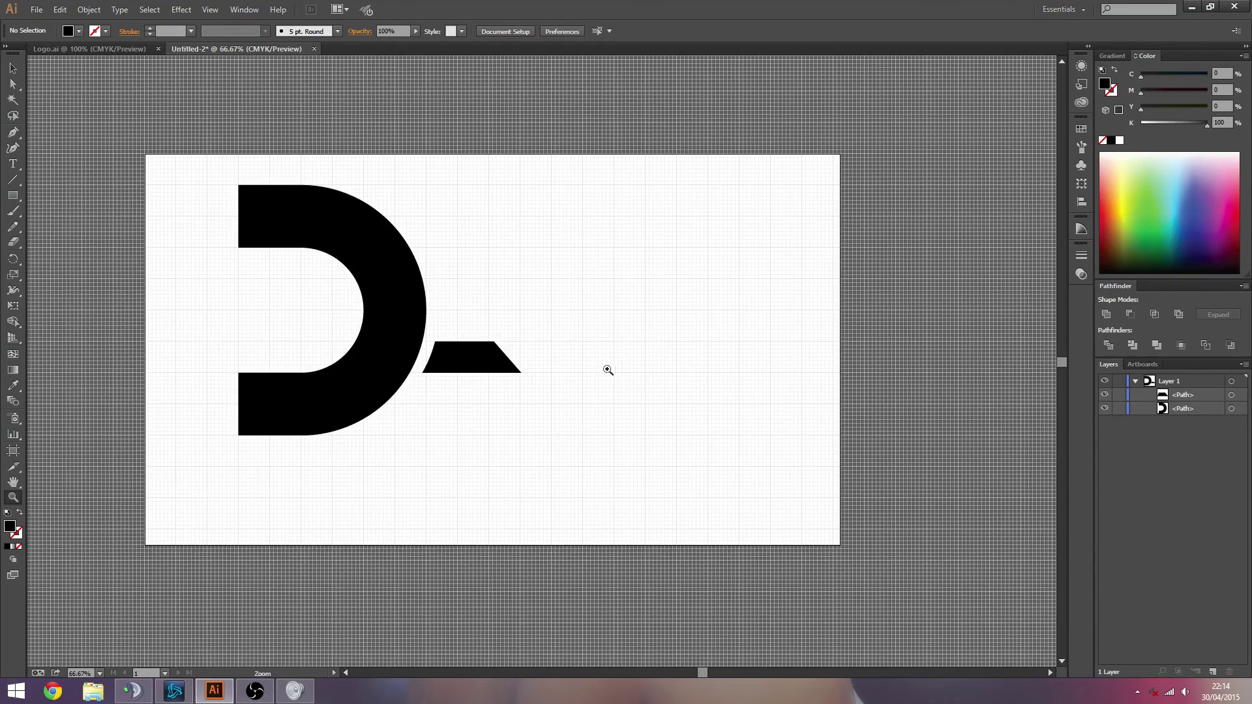
left_click(420, 373)
scroll(713, 404, "up", 2)
key("h")
scroll(771, 411, "right", 3)
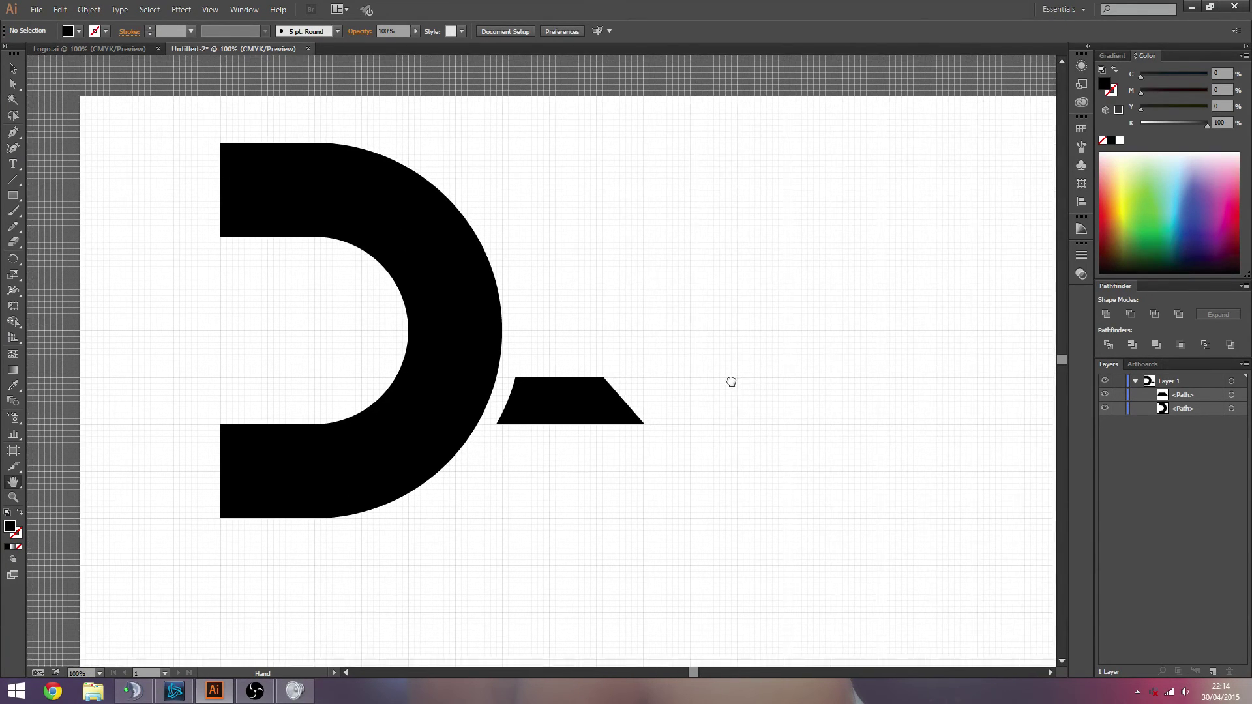
mouse_move(710, 364)
left_mouse_down()
mouse_move(699, 339)
mouse_move(714, 350)
mouse_move(704, 349)
left_mouse_up()
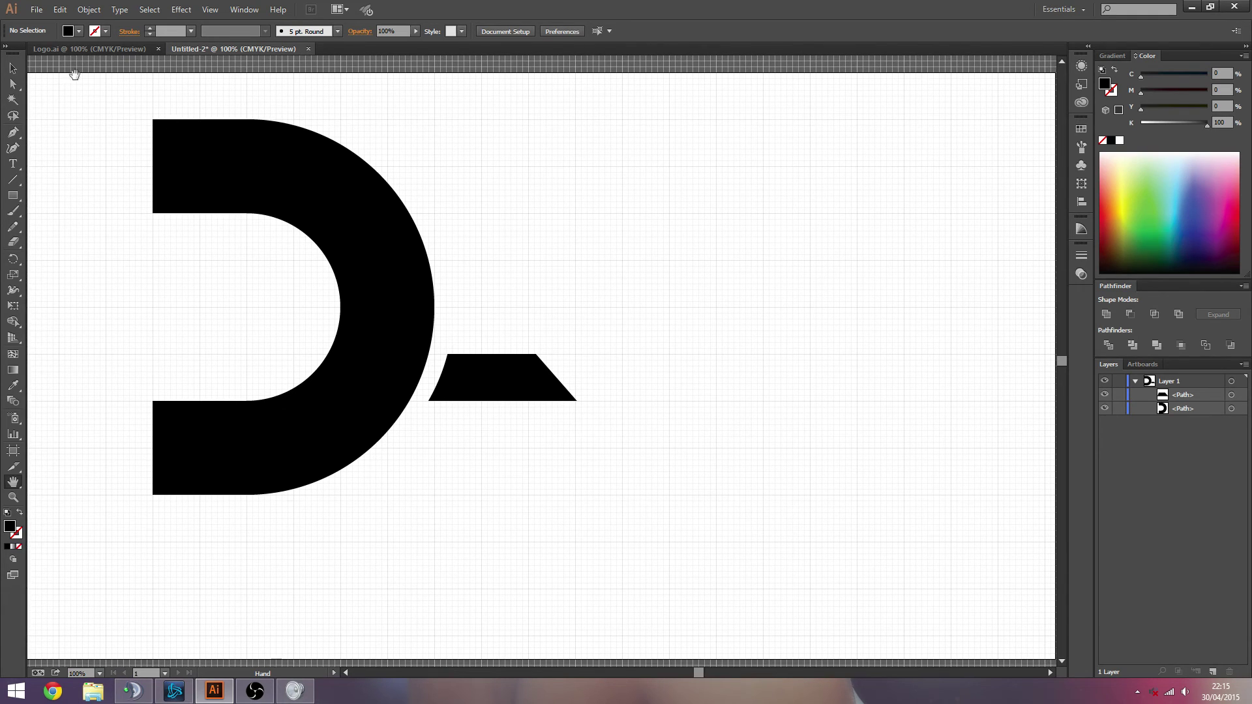
key("v")
key("alt+Tab")
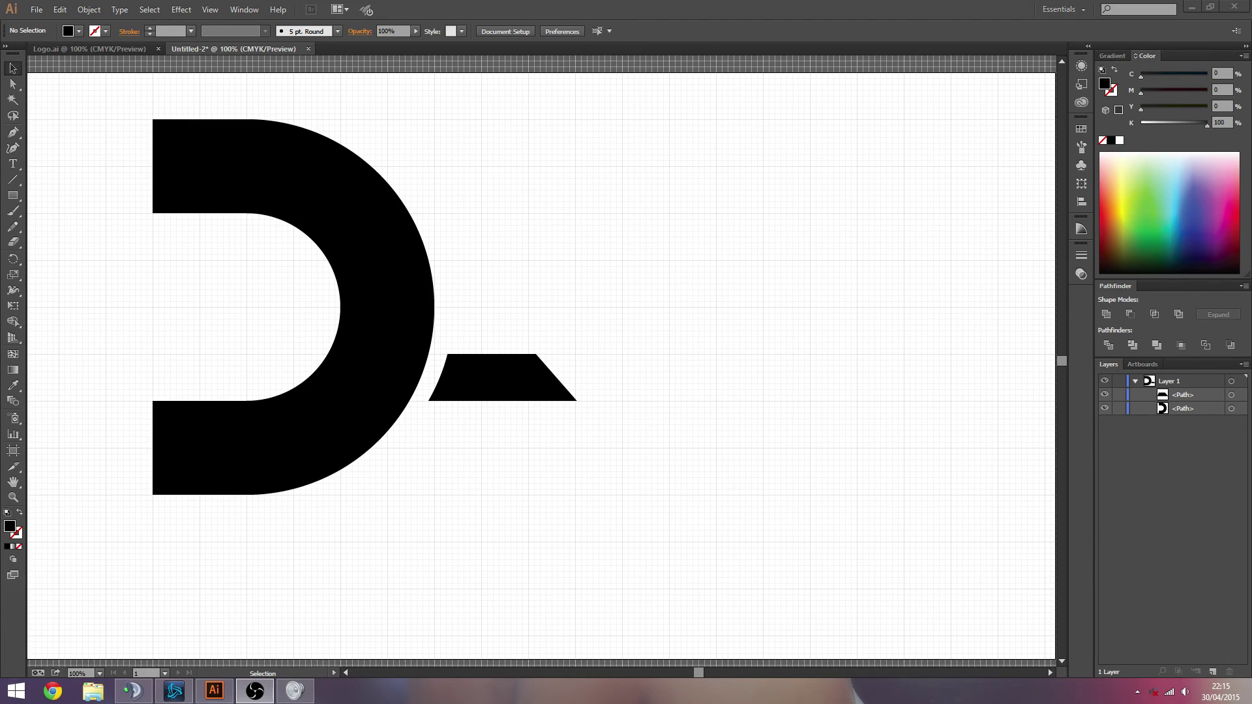
- Marquee-select both the black D and the curved slanted crossbar paths
left_click(667, 229)
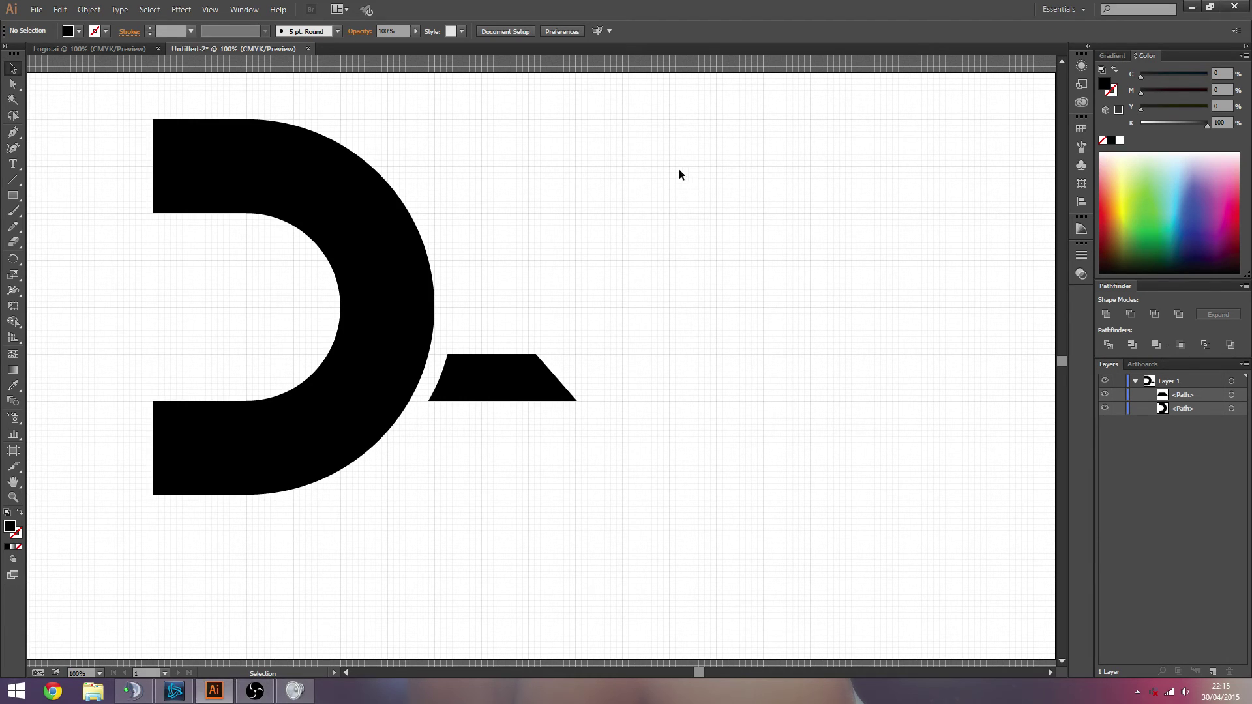
left_click_drag(721, 102, 121, 548)
left_click(97, 394)
mouse_move(140, 101)
left_mouse_down()
mouse_move(333, 316)
mouse_move(649, 523)
mouse_move(463, 338)
mouse_move(134, 92)
left_mouse_up()
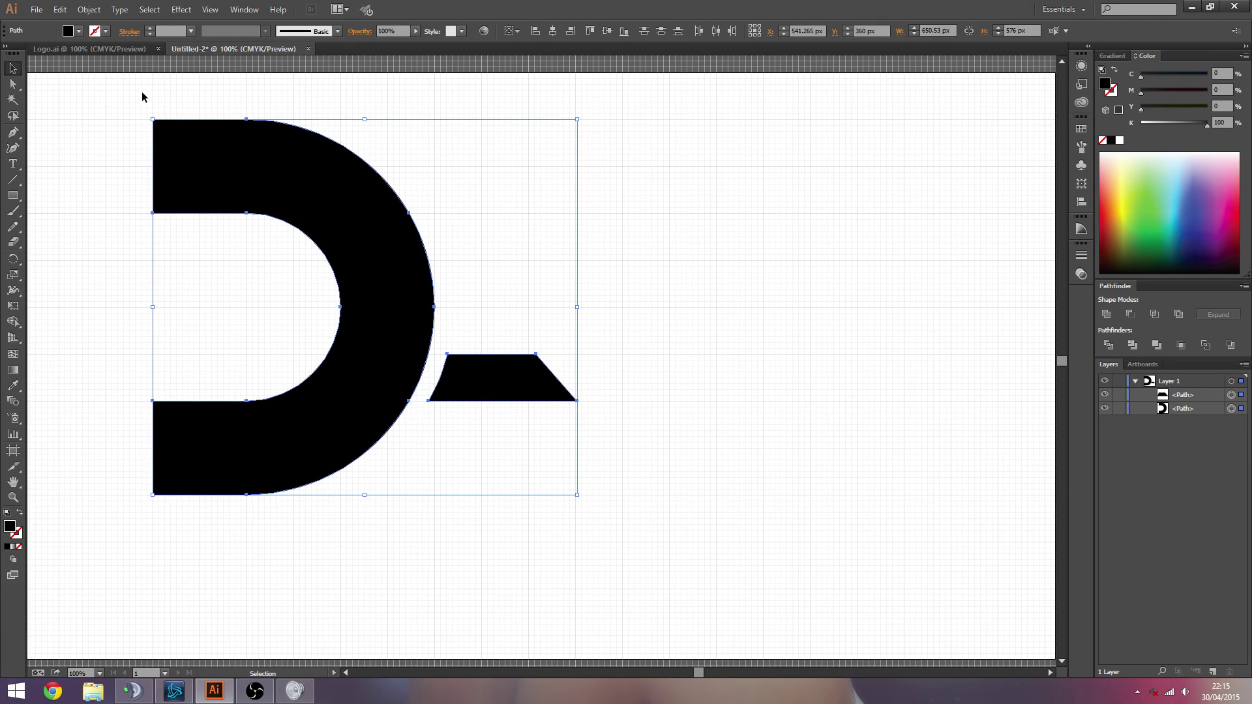
left_click(150, 107)
left_click_drag(126, 93, 665, 506)
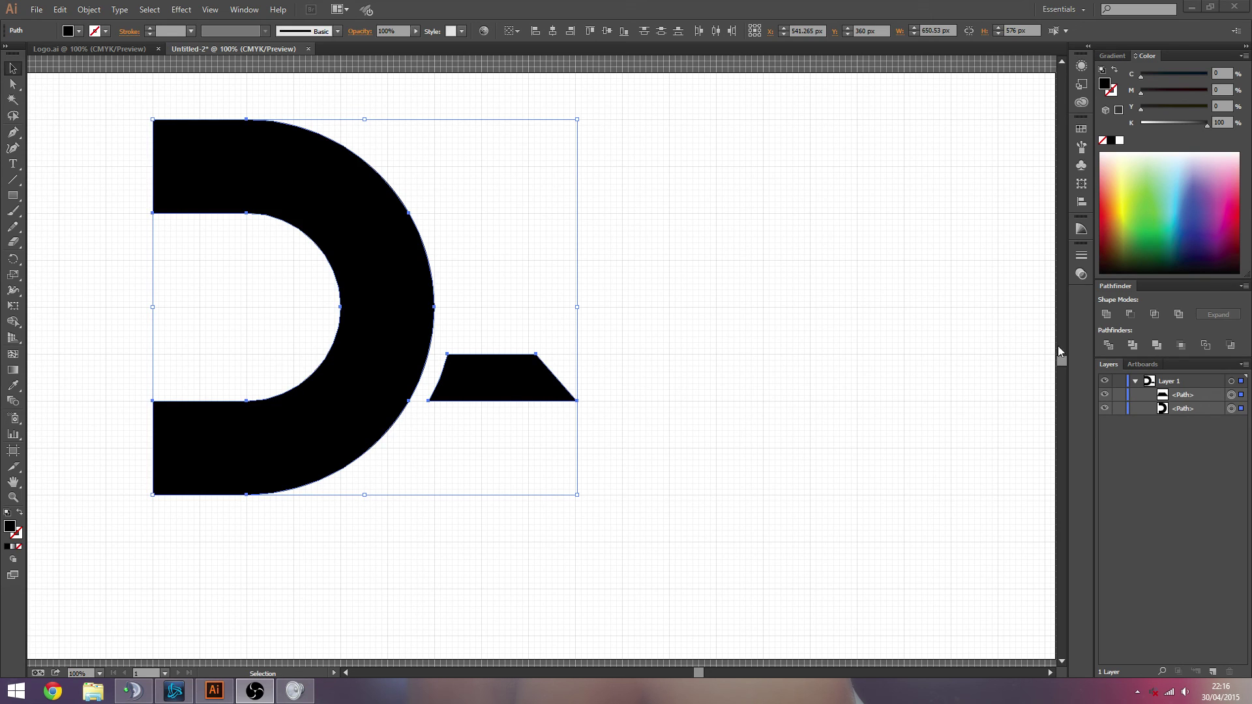
- Switch to the Logo.ai document, deselect the trapezoid, and scroll to centre the finished logo
left_click(127, 51)
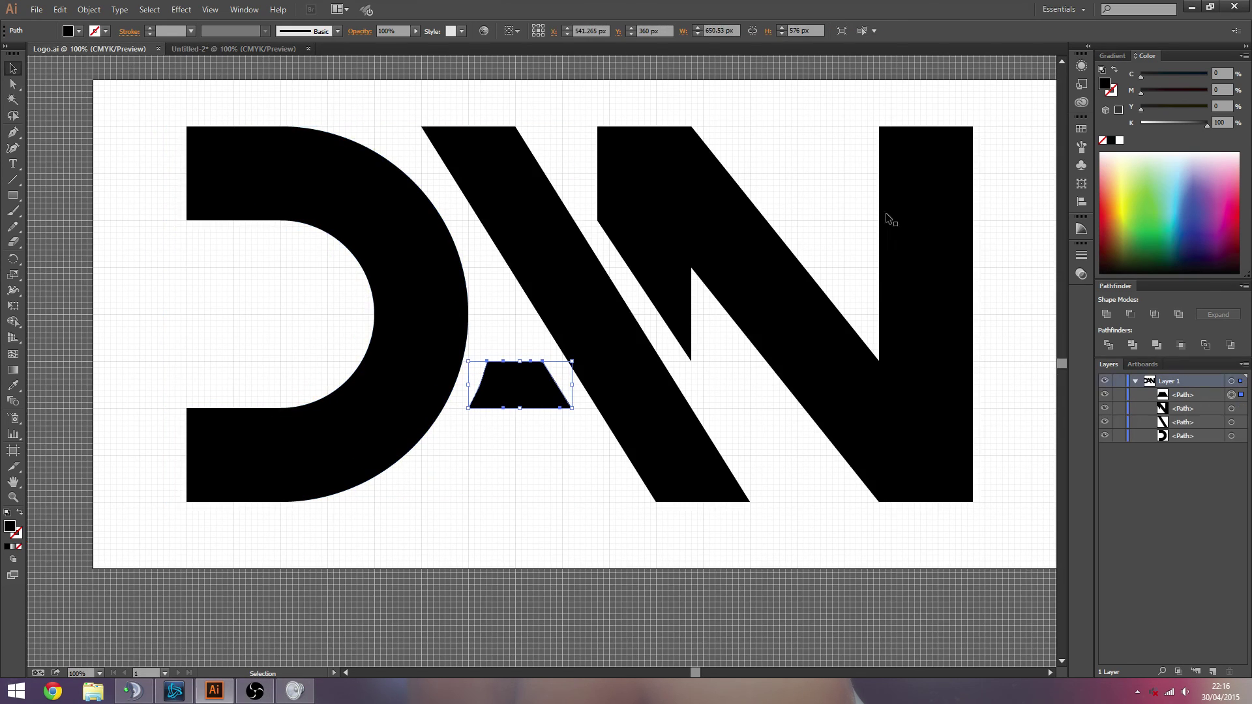
left_click(769, 582)
scroll(696, 674, "right", 2)
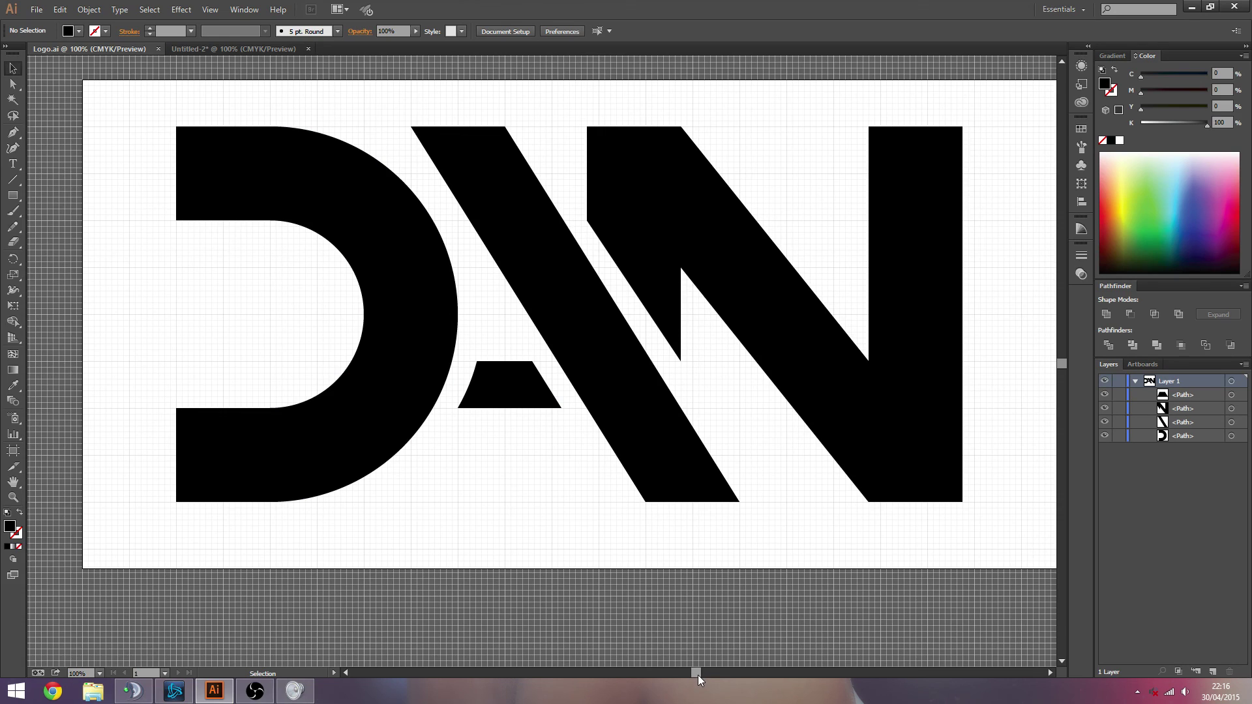
scroll(883, 511, "up", 1)
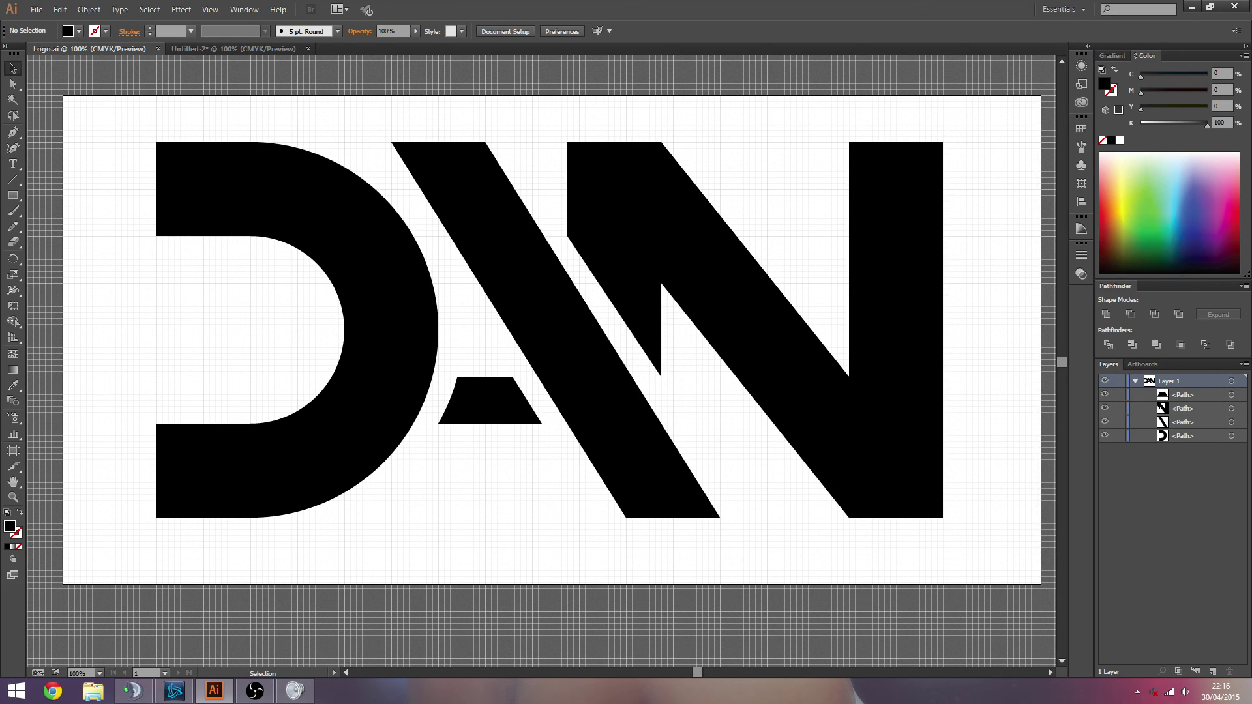
left_click(255, 690)
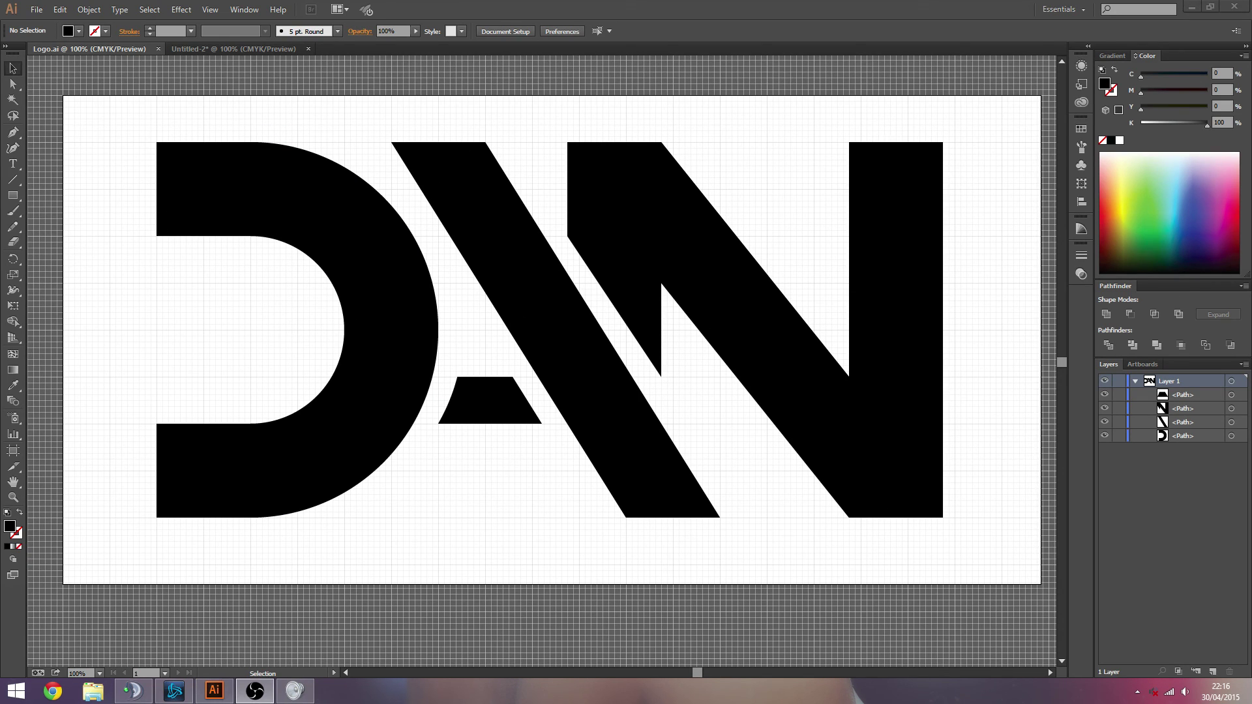